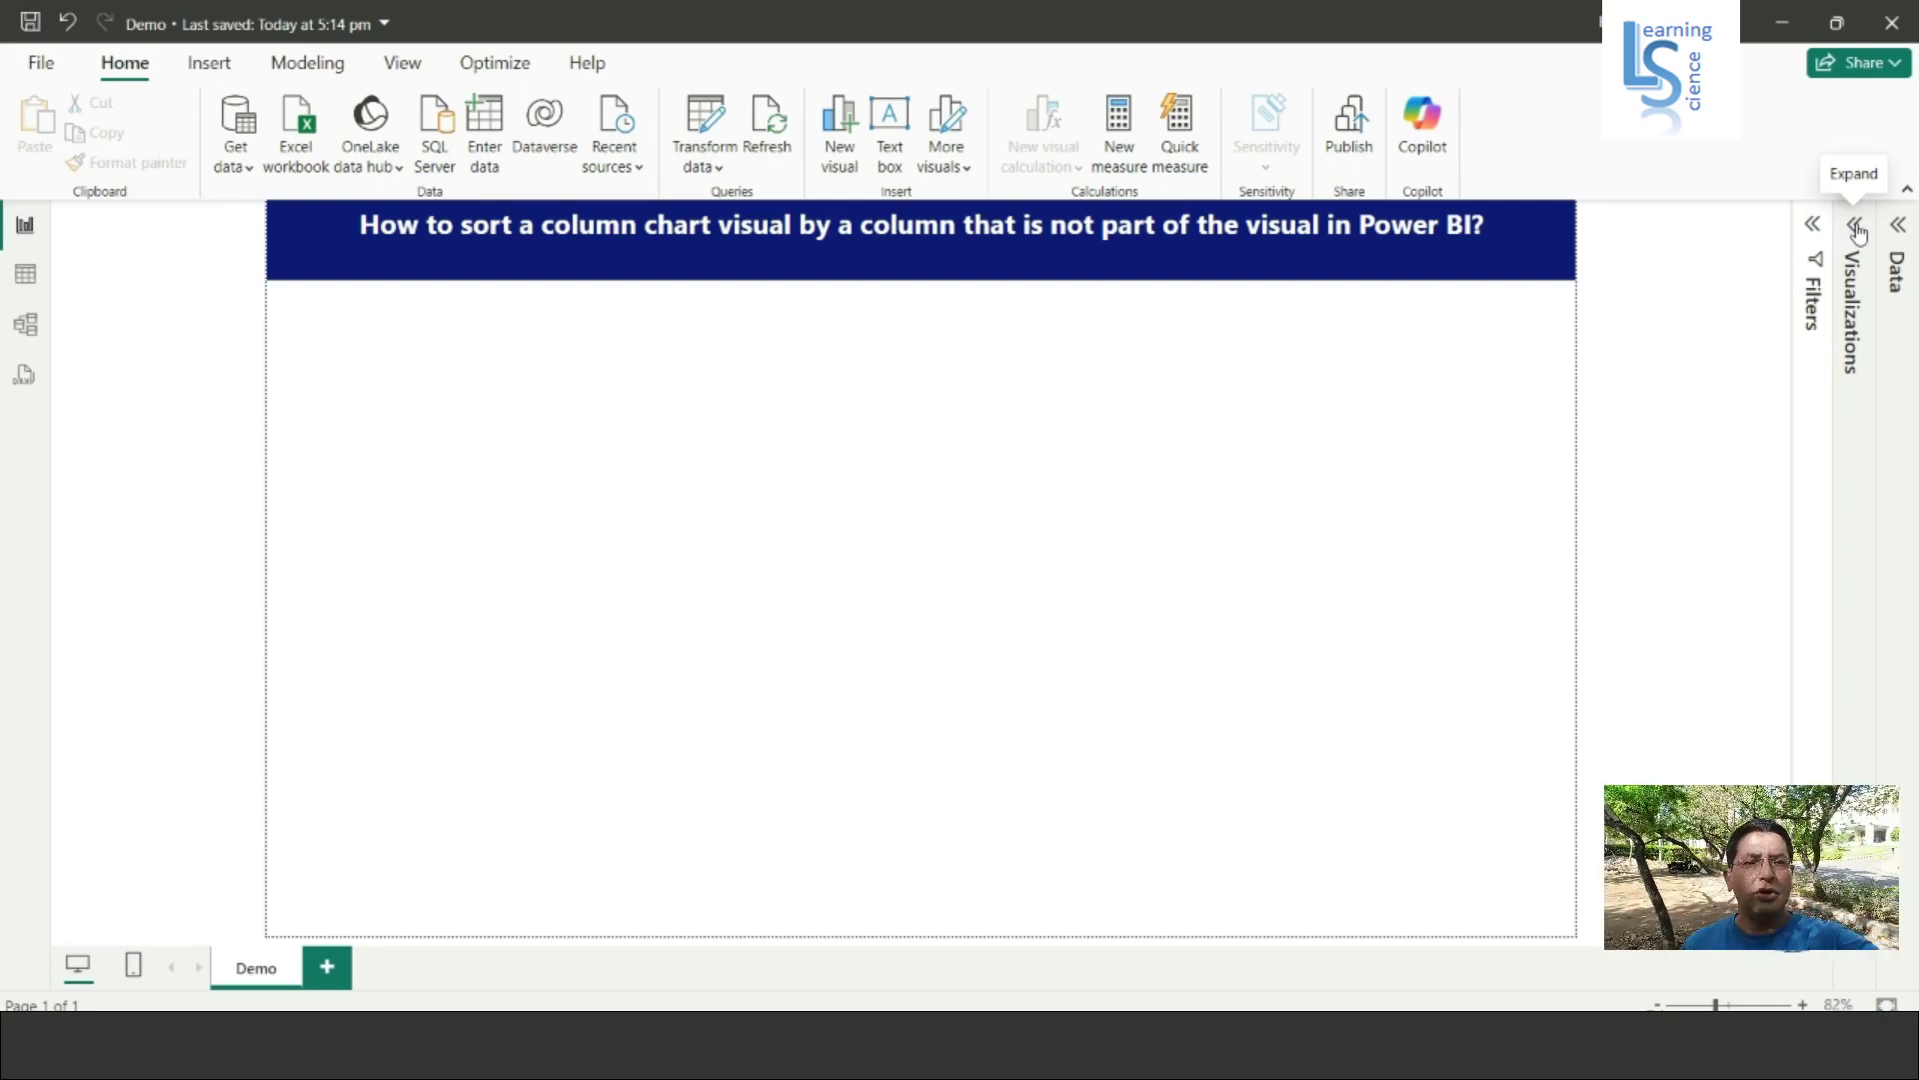
Expand the collapsed Visualizations pane beside the blank Demo report page
left_click(1856, 226)
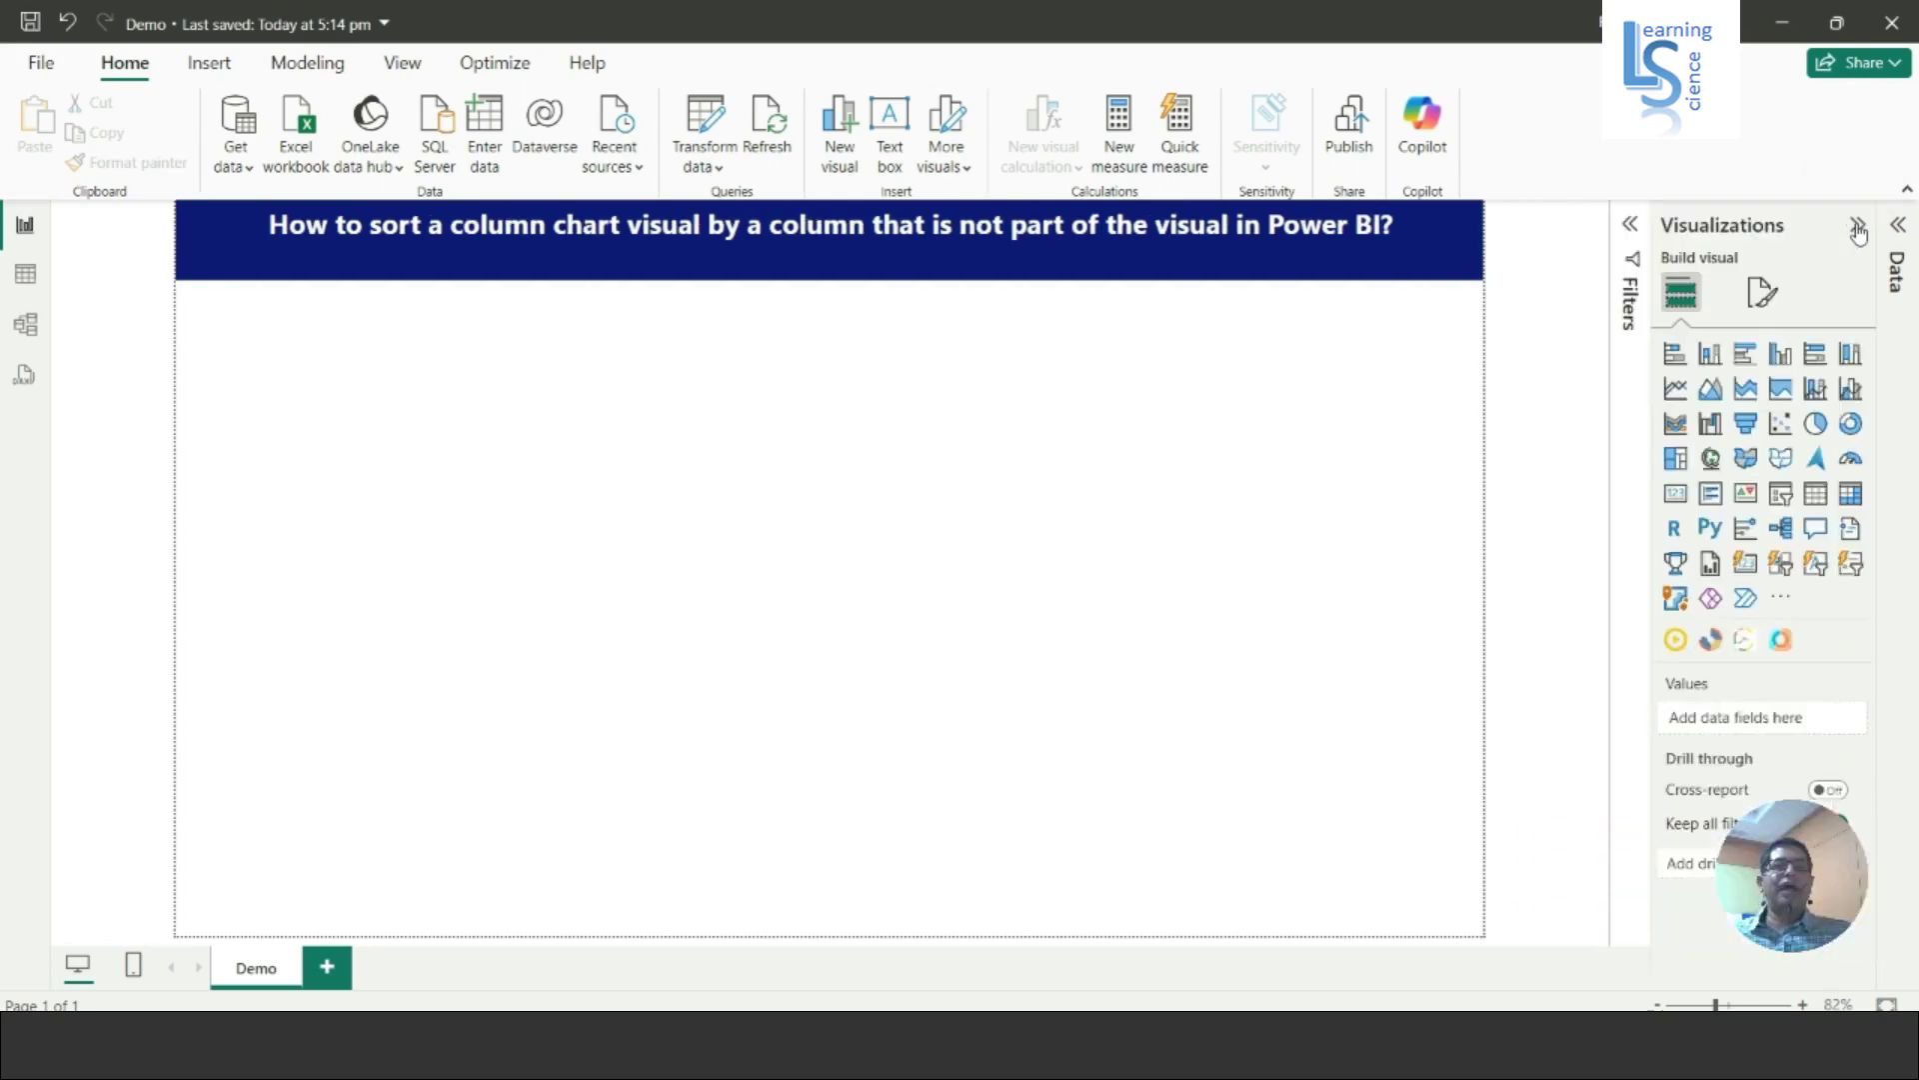
Add a clustered column chart, make it taller and narrower, and position it left of centre
left_click(1781, 356)
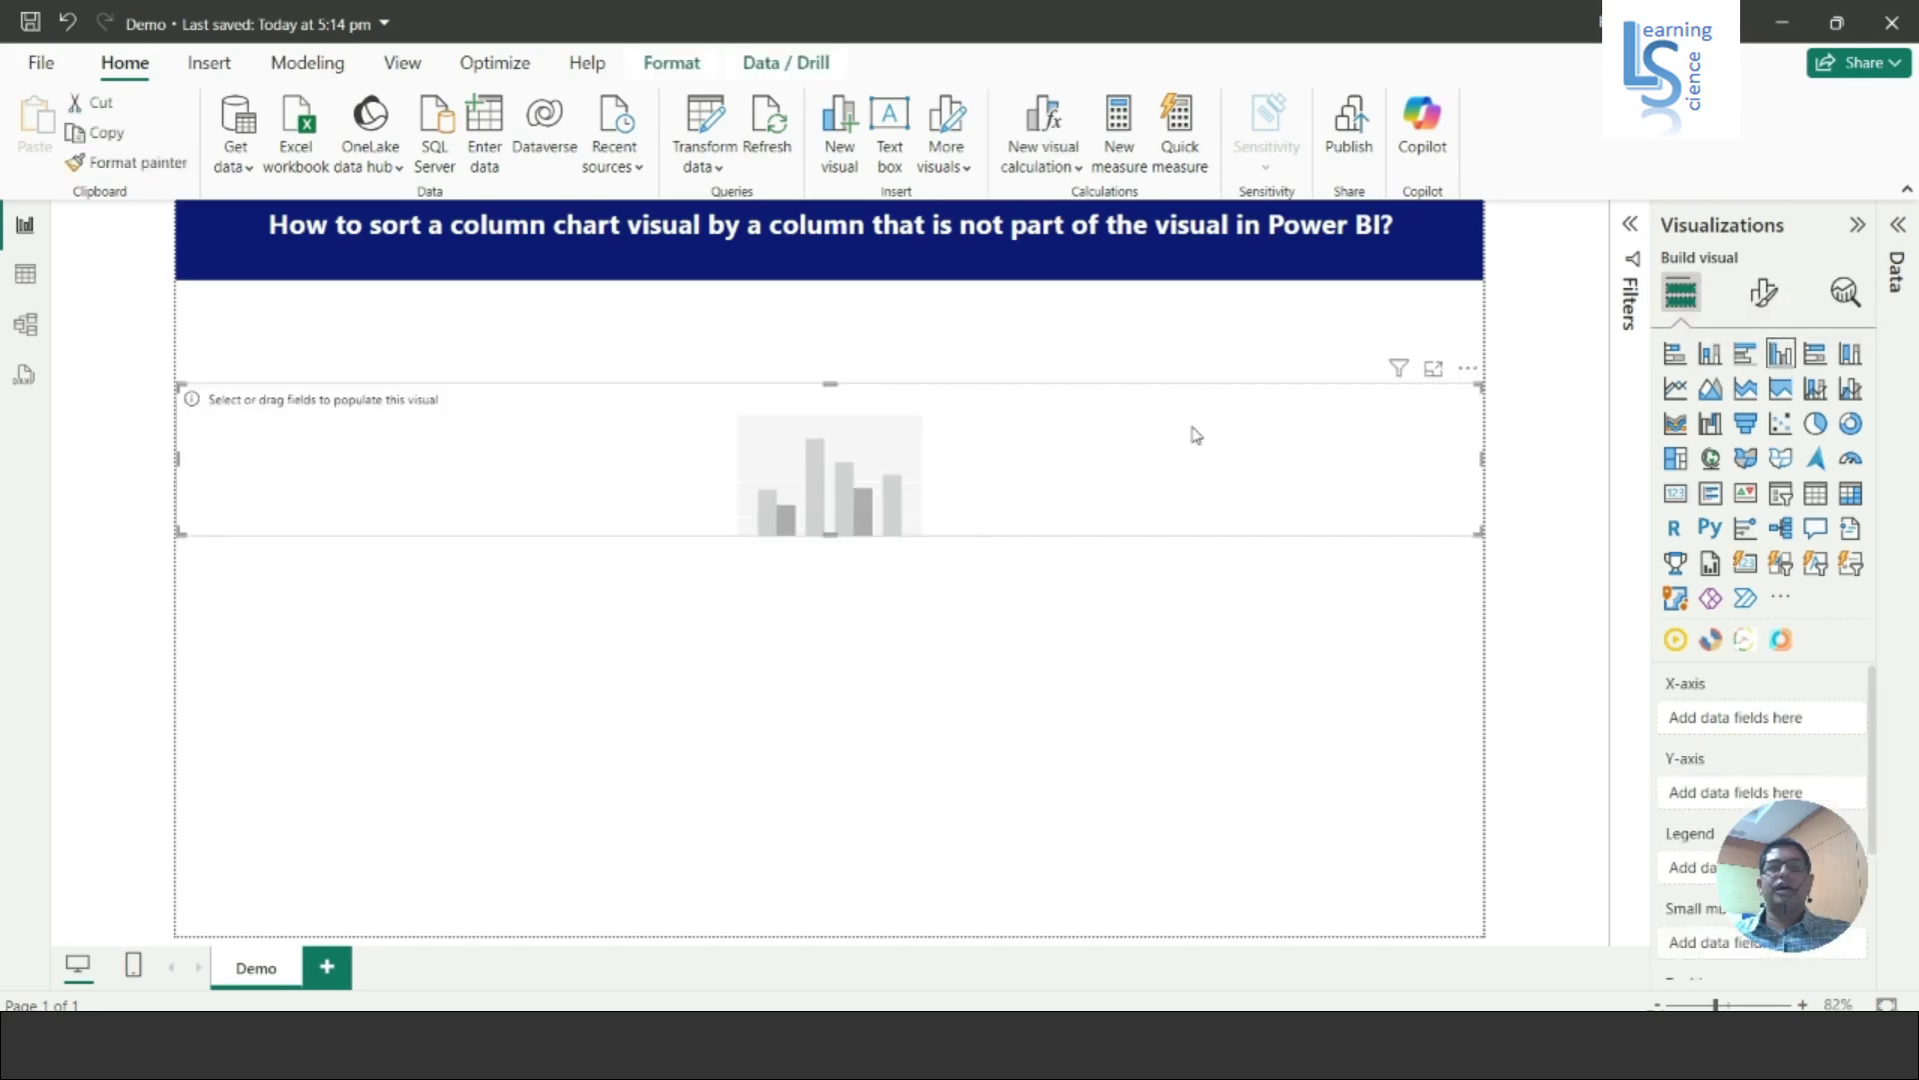
left_click_drag(827, 384, 829, 323)
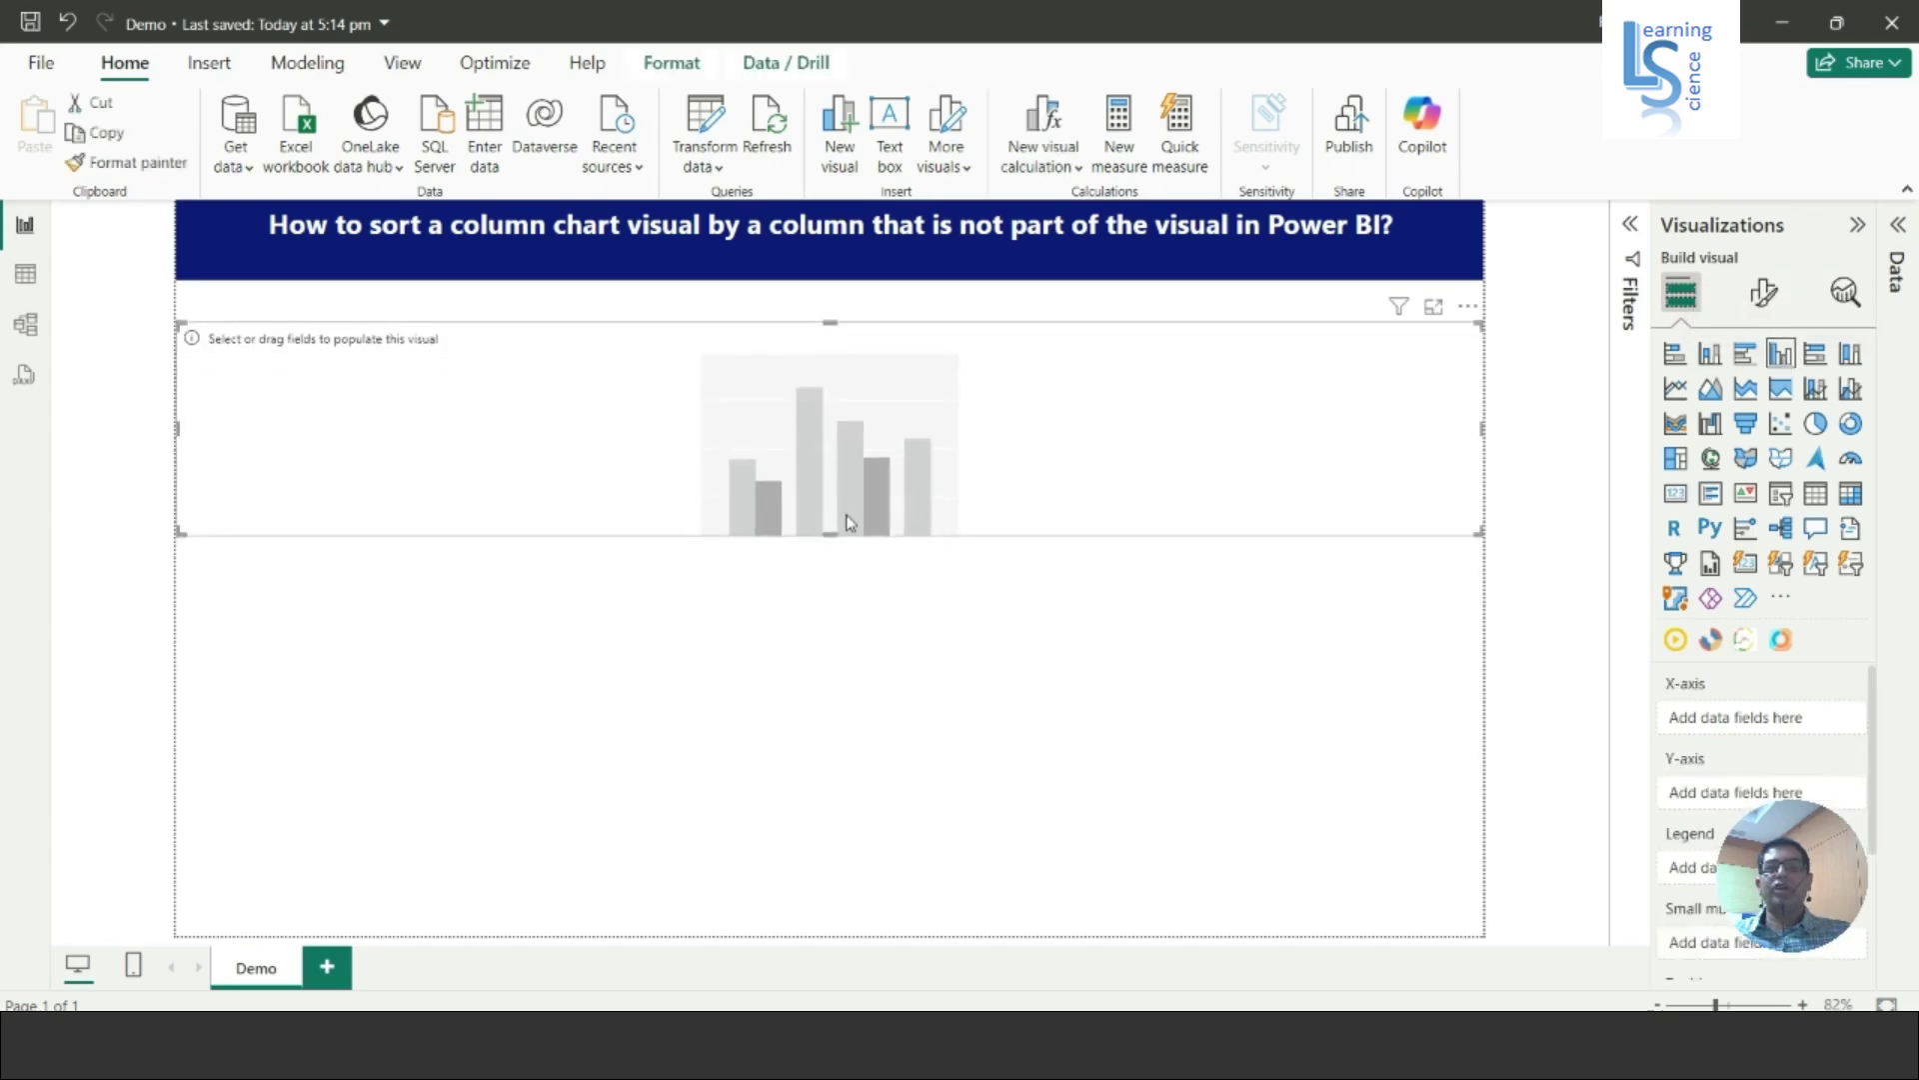
left_click_drag(828, 532, 830, 678)
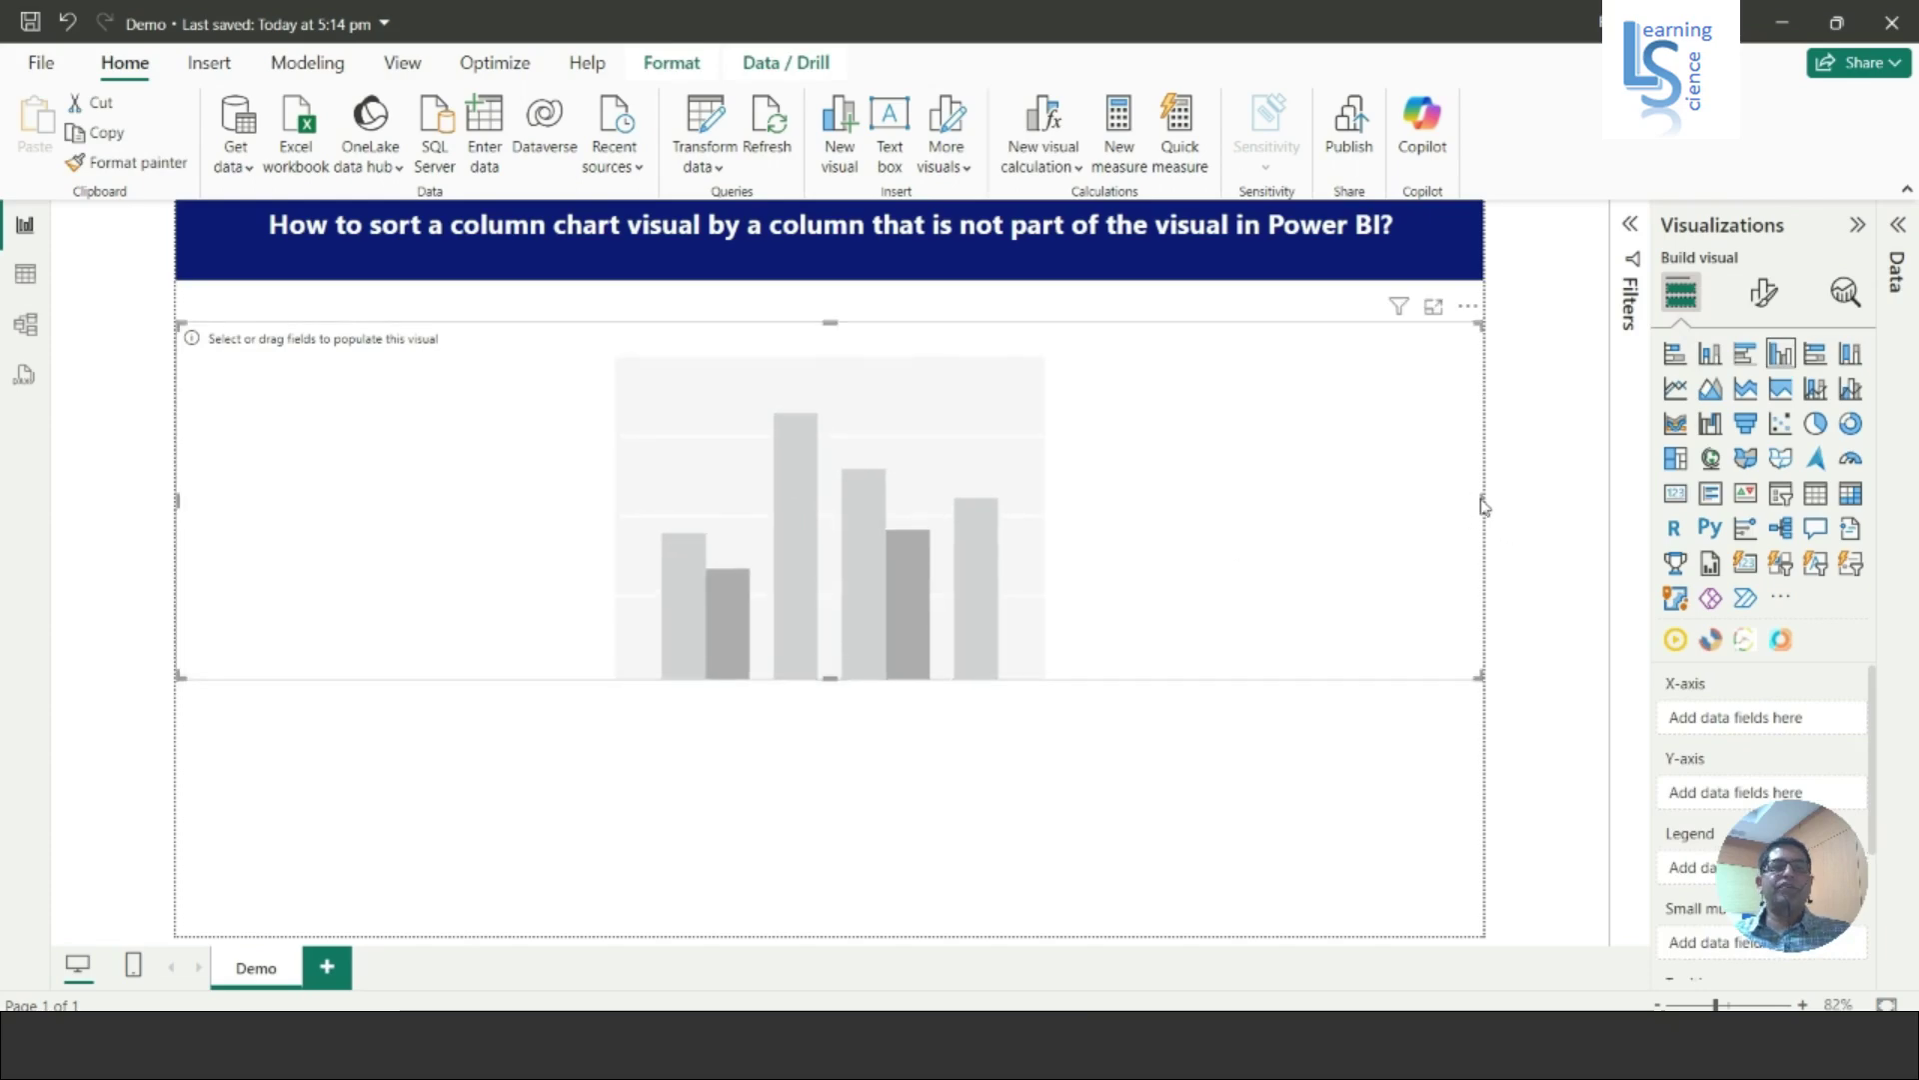
left_click_drag(1482, 500, 771, 386)
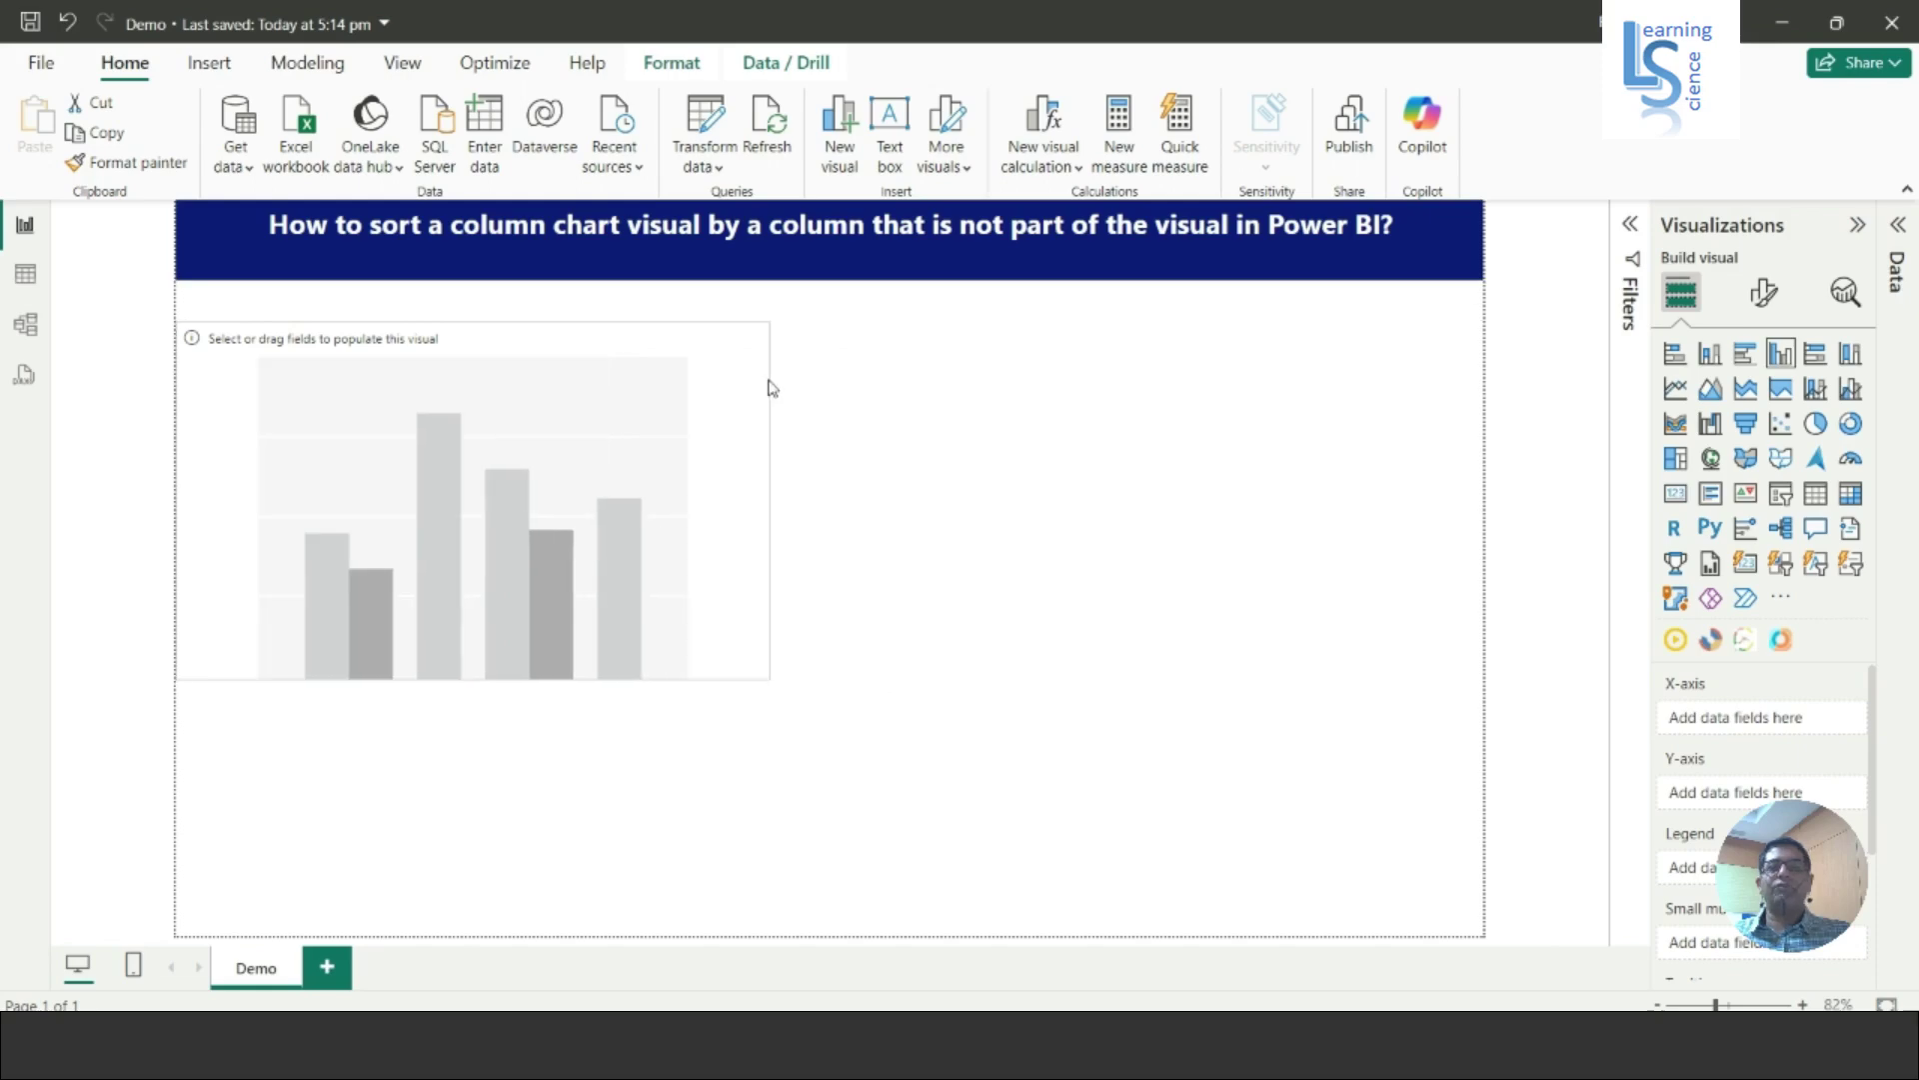
left_click_drag(514, 437, 675, 481)
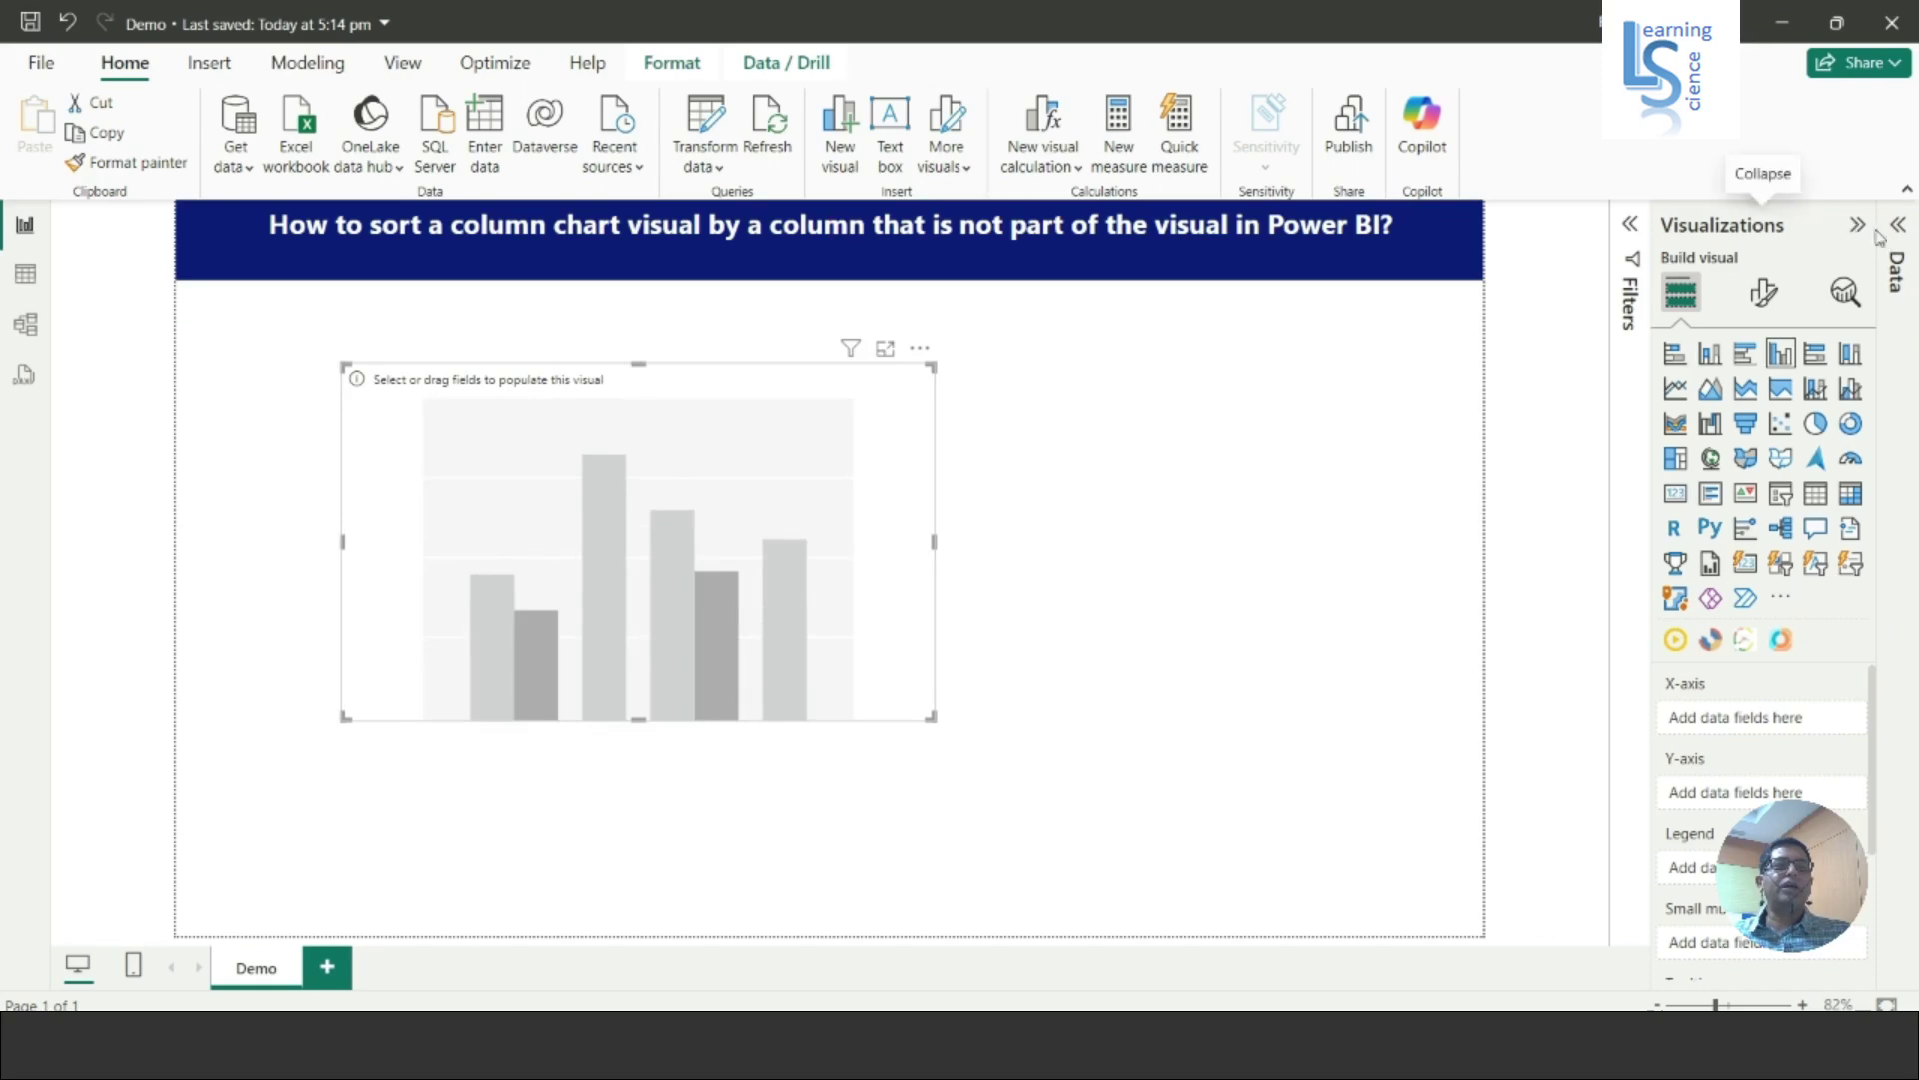
Put Country on the chart's X-axis and Total Order Qty on its Y-axis
left_click(1899, 229)
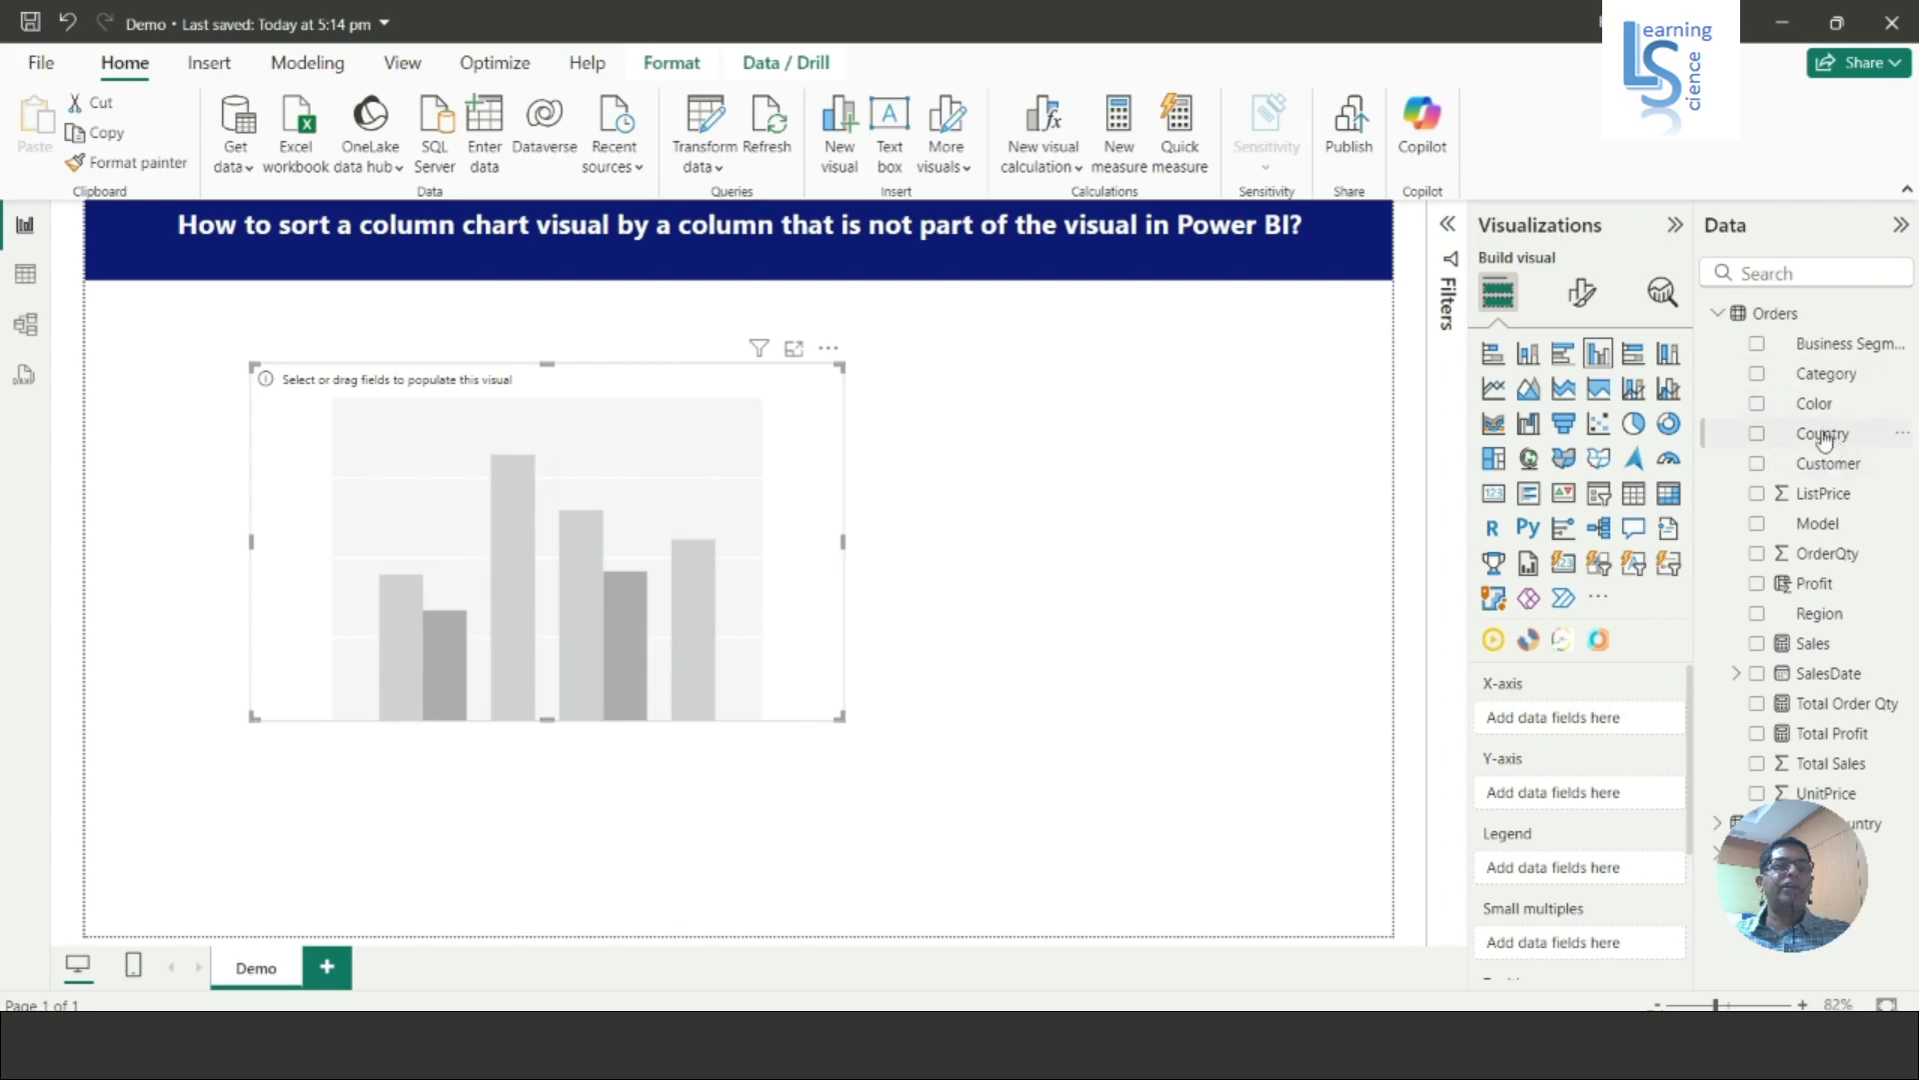
left_click_drag(1822, 437, 1584, 730)
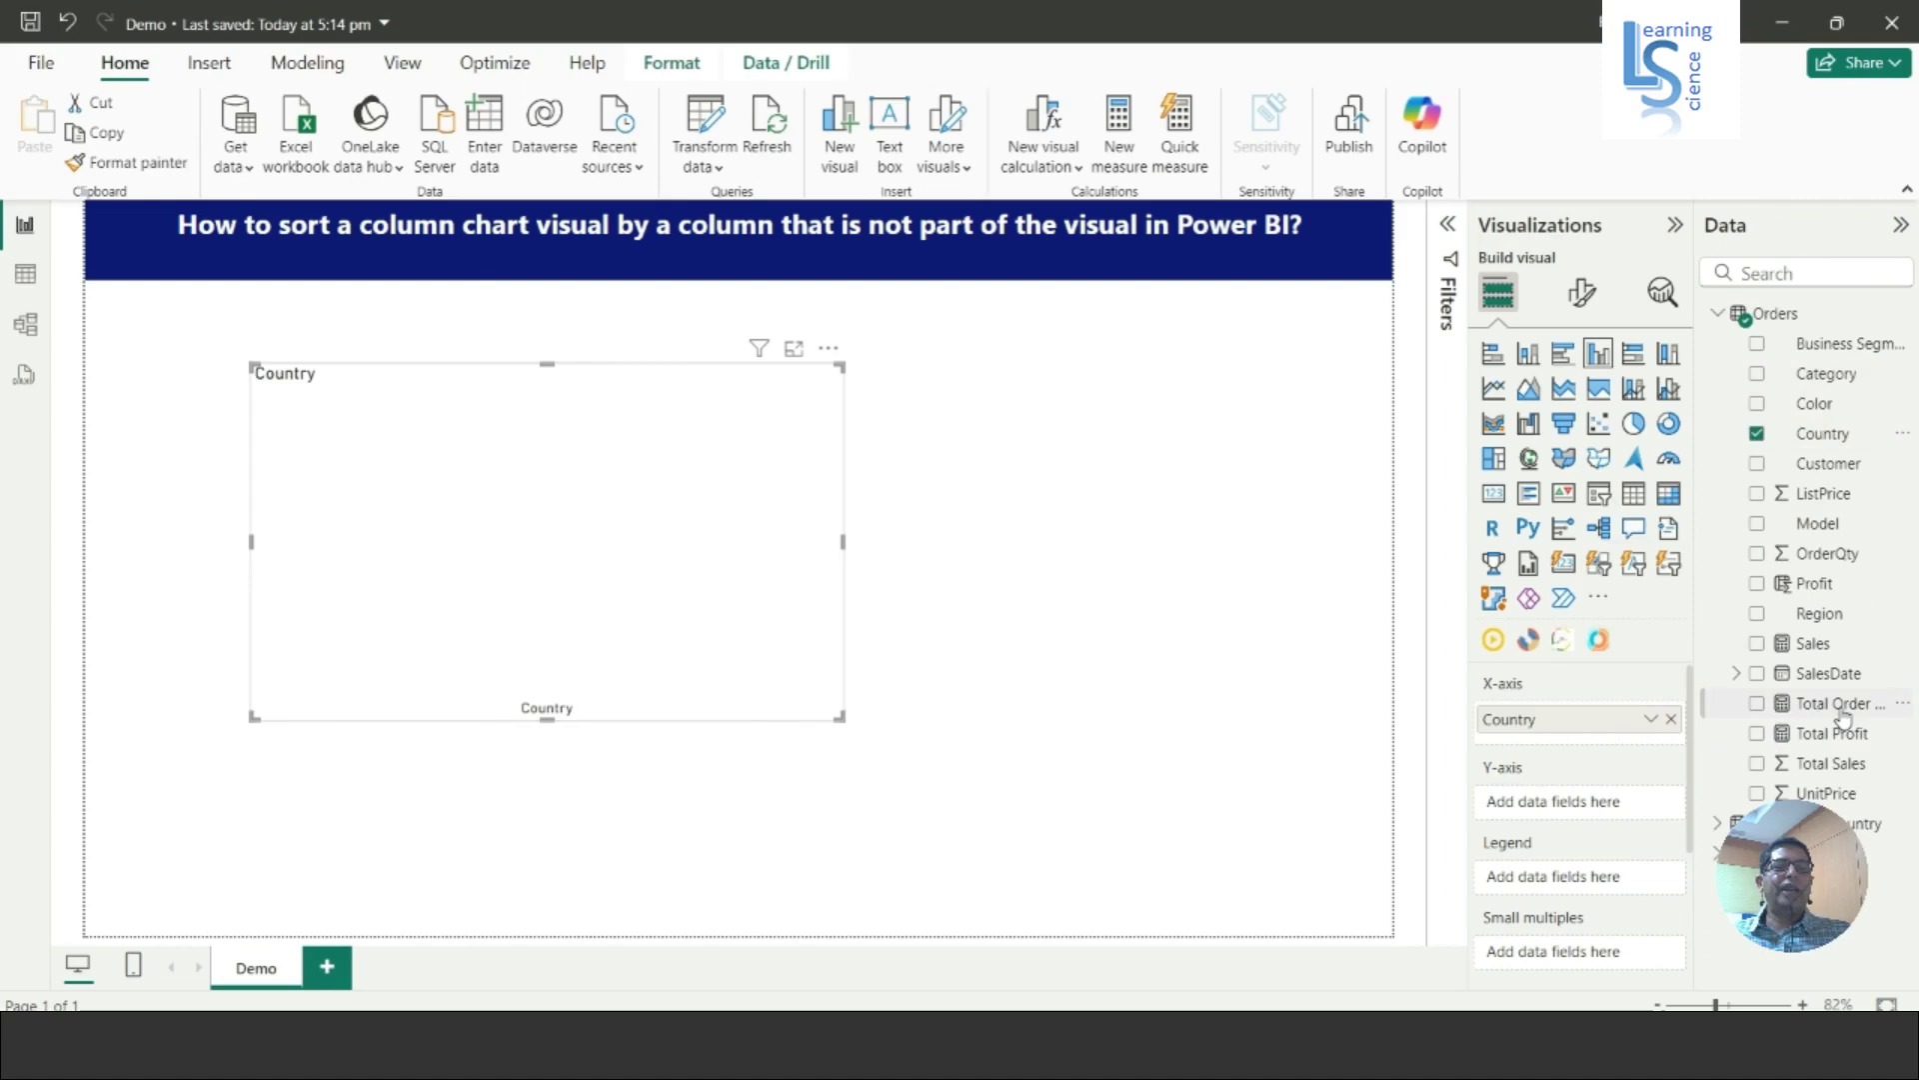
left_click_drag(1842, 711, 1570, 810)
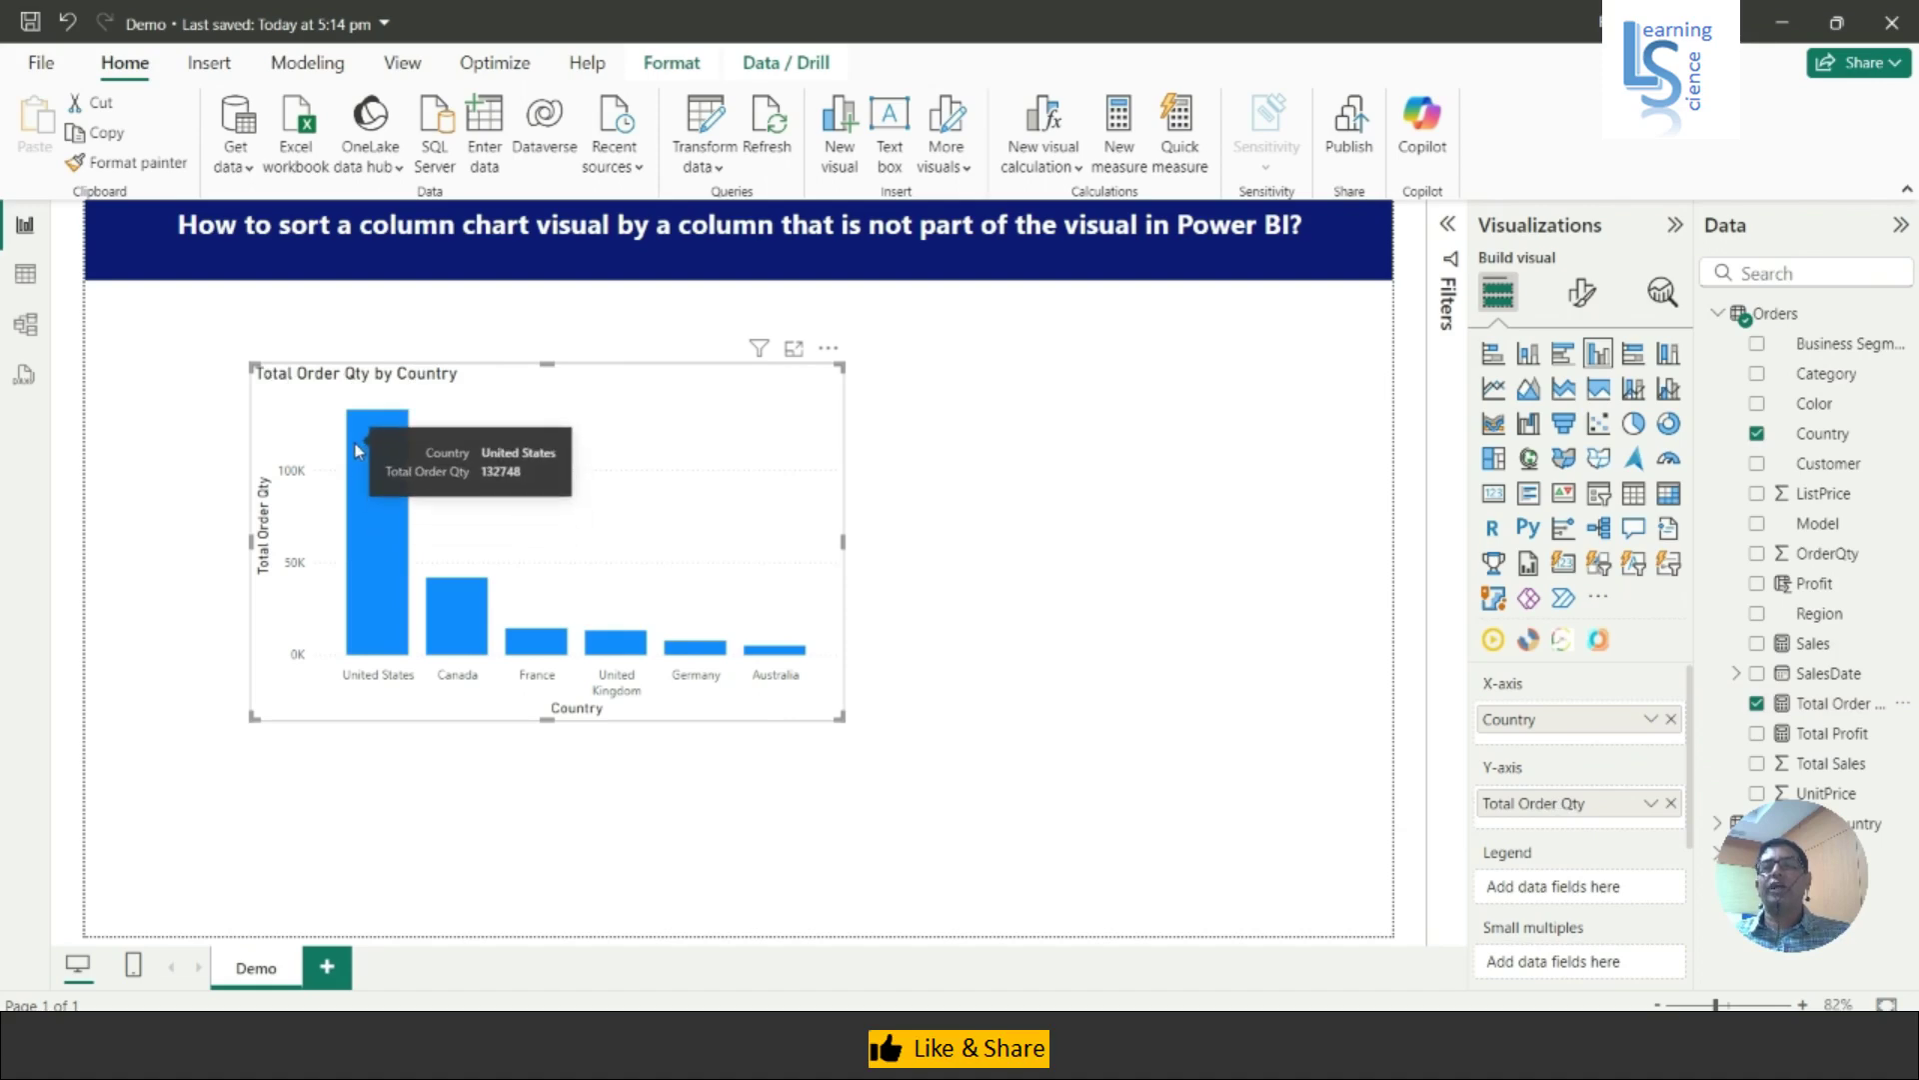
Sort the chart's axis by Country in descending order, after briefly trying ascending
left_click(829, 349)
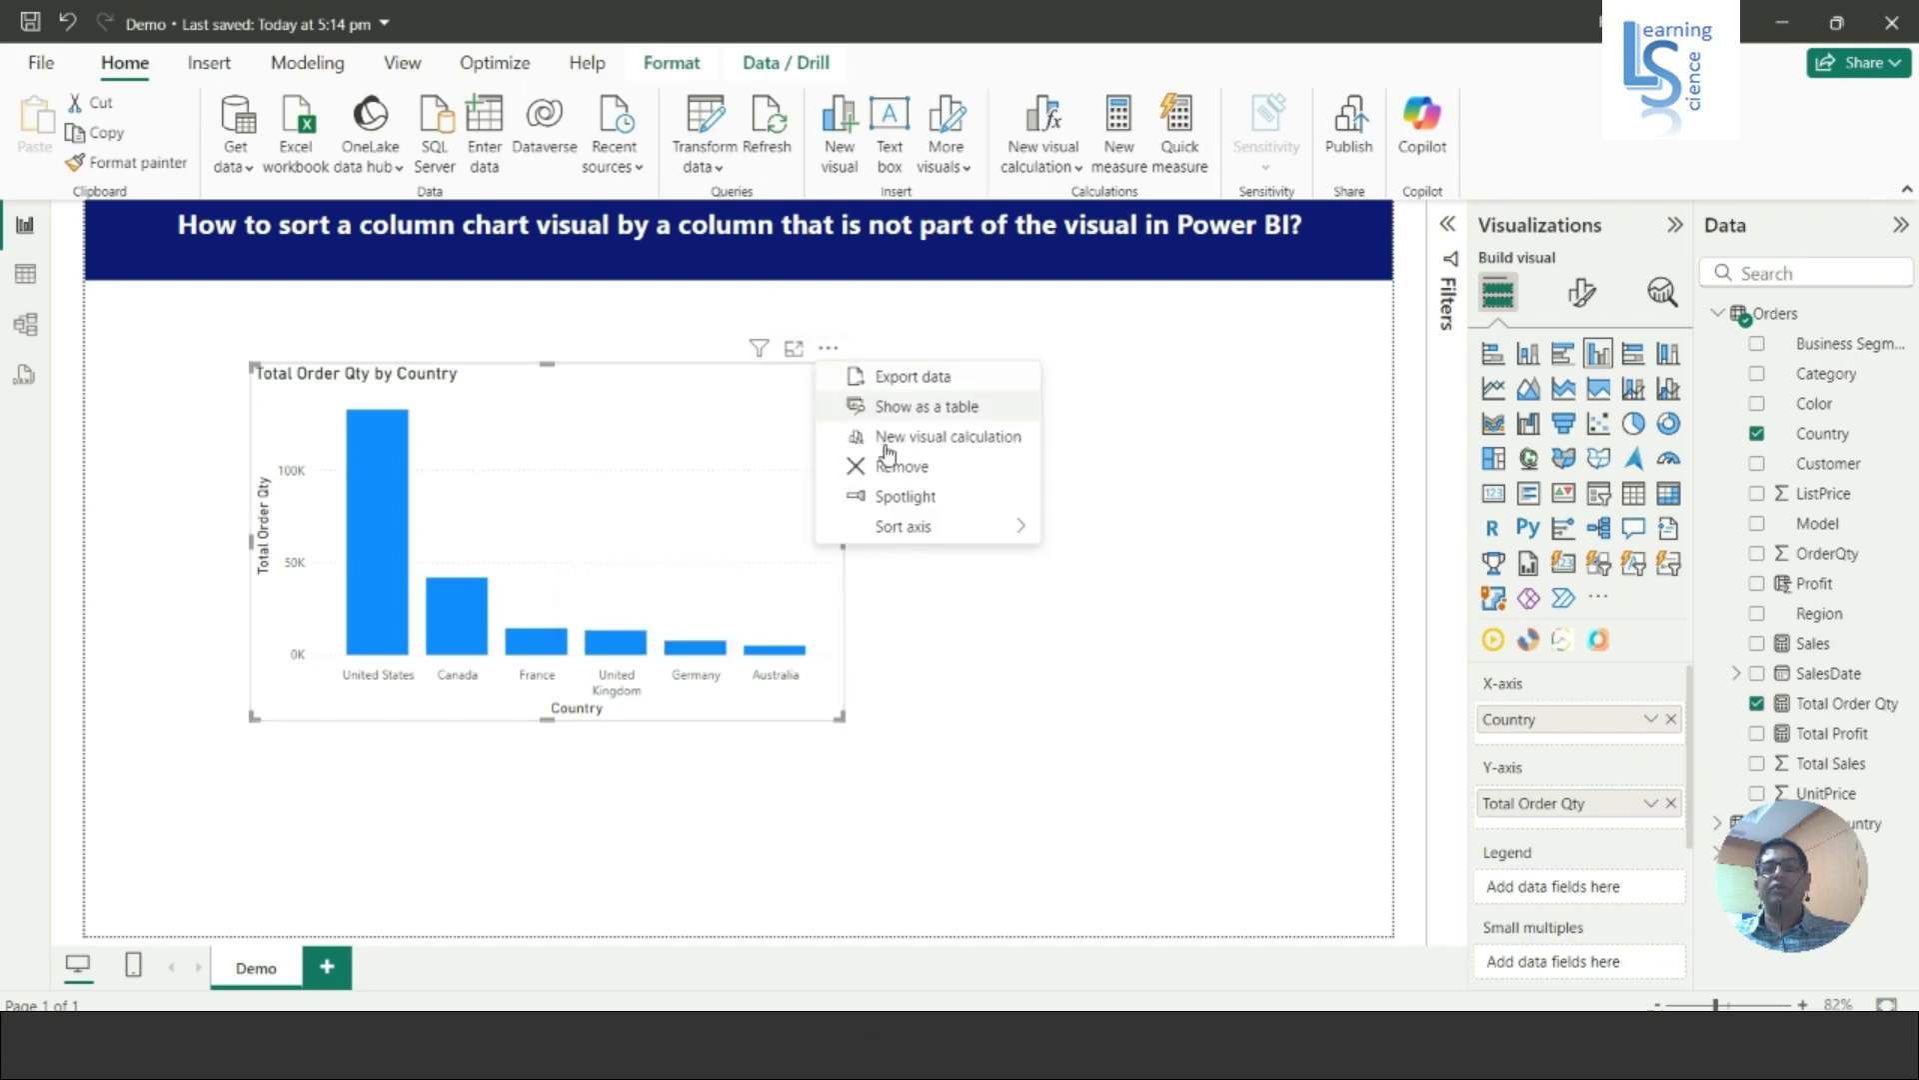
mouse_move(904, 527)
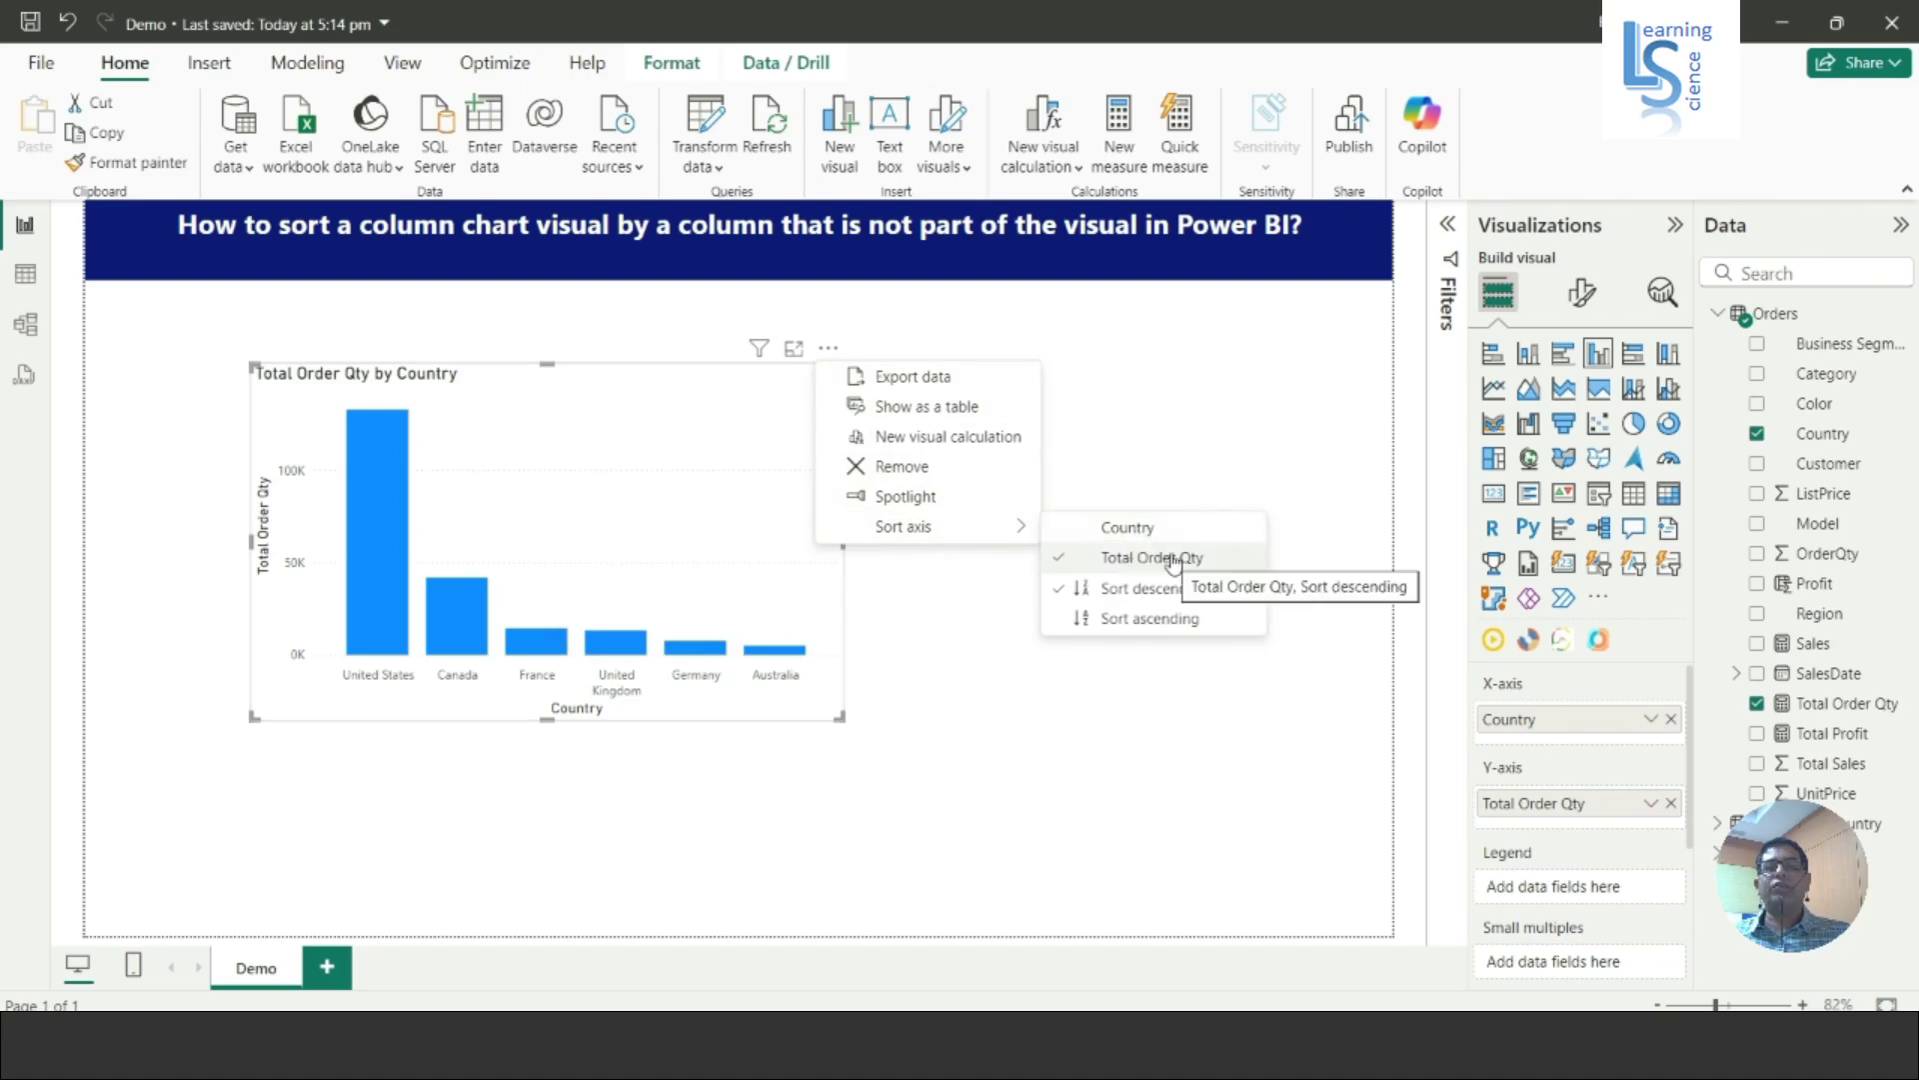
left_click(1157, 621)
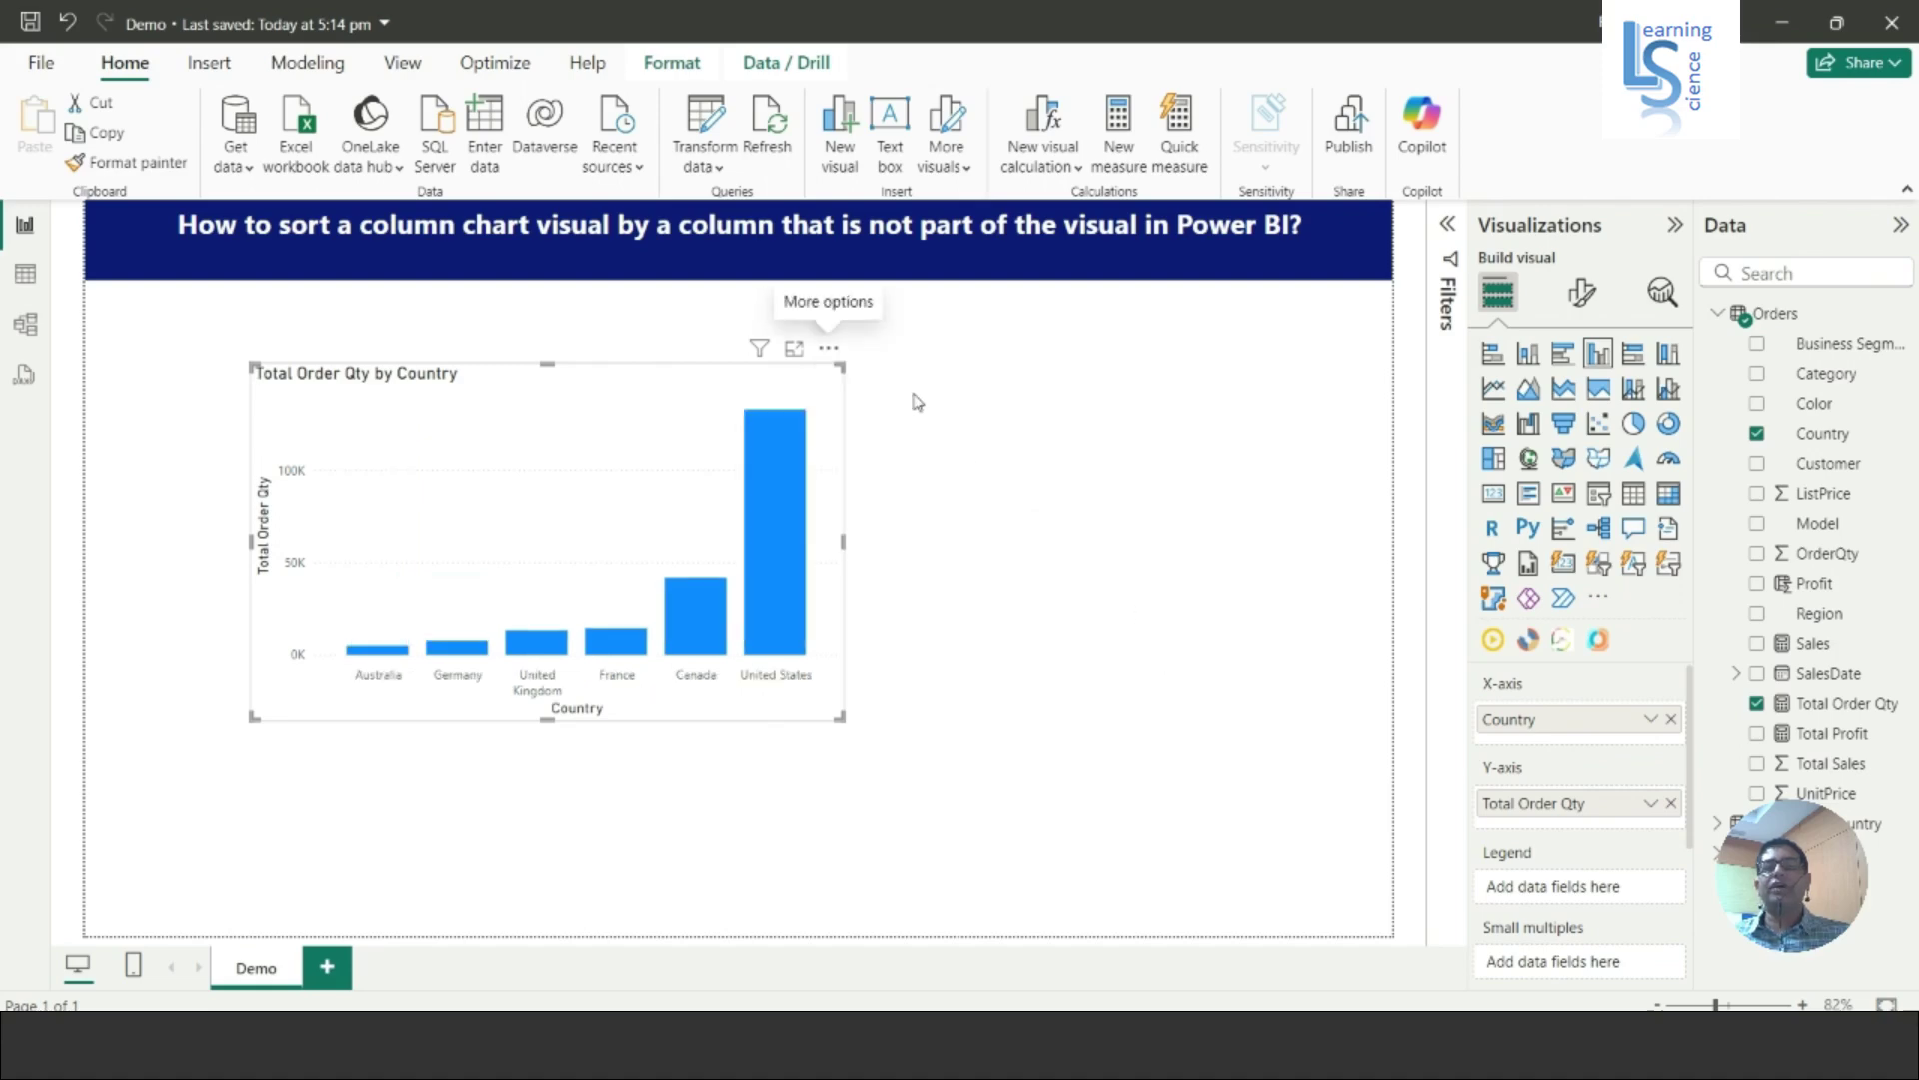
left_click(827, 348)
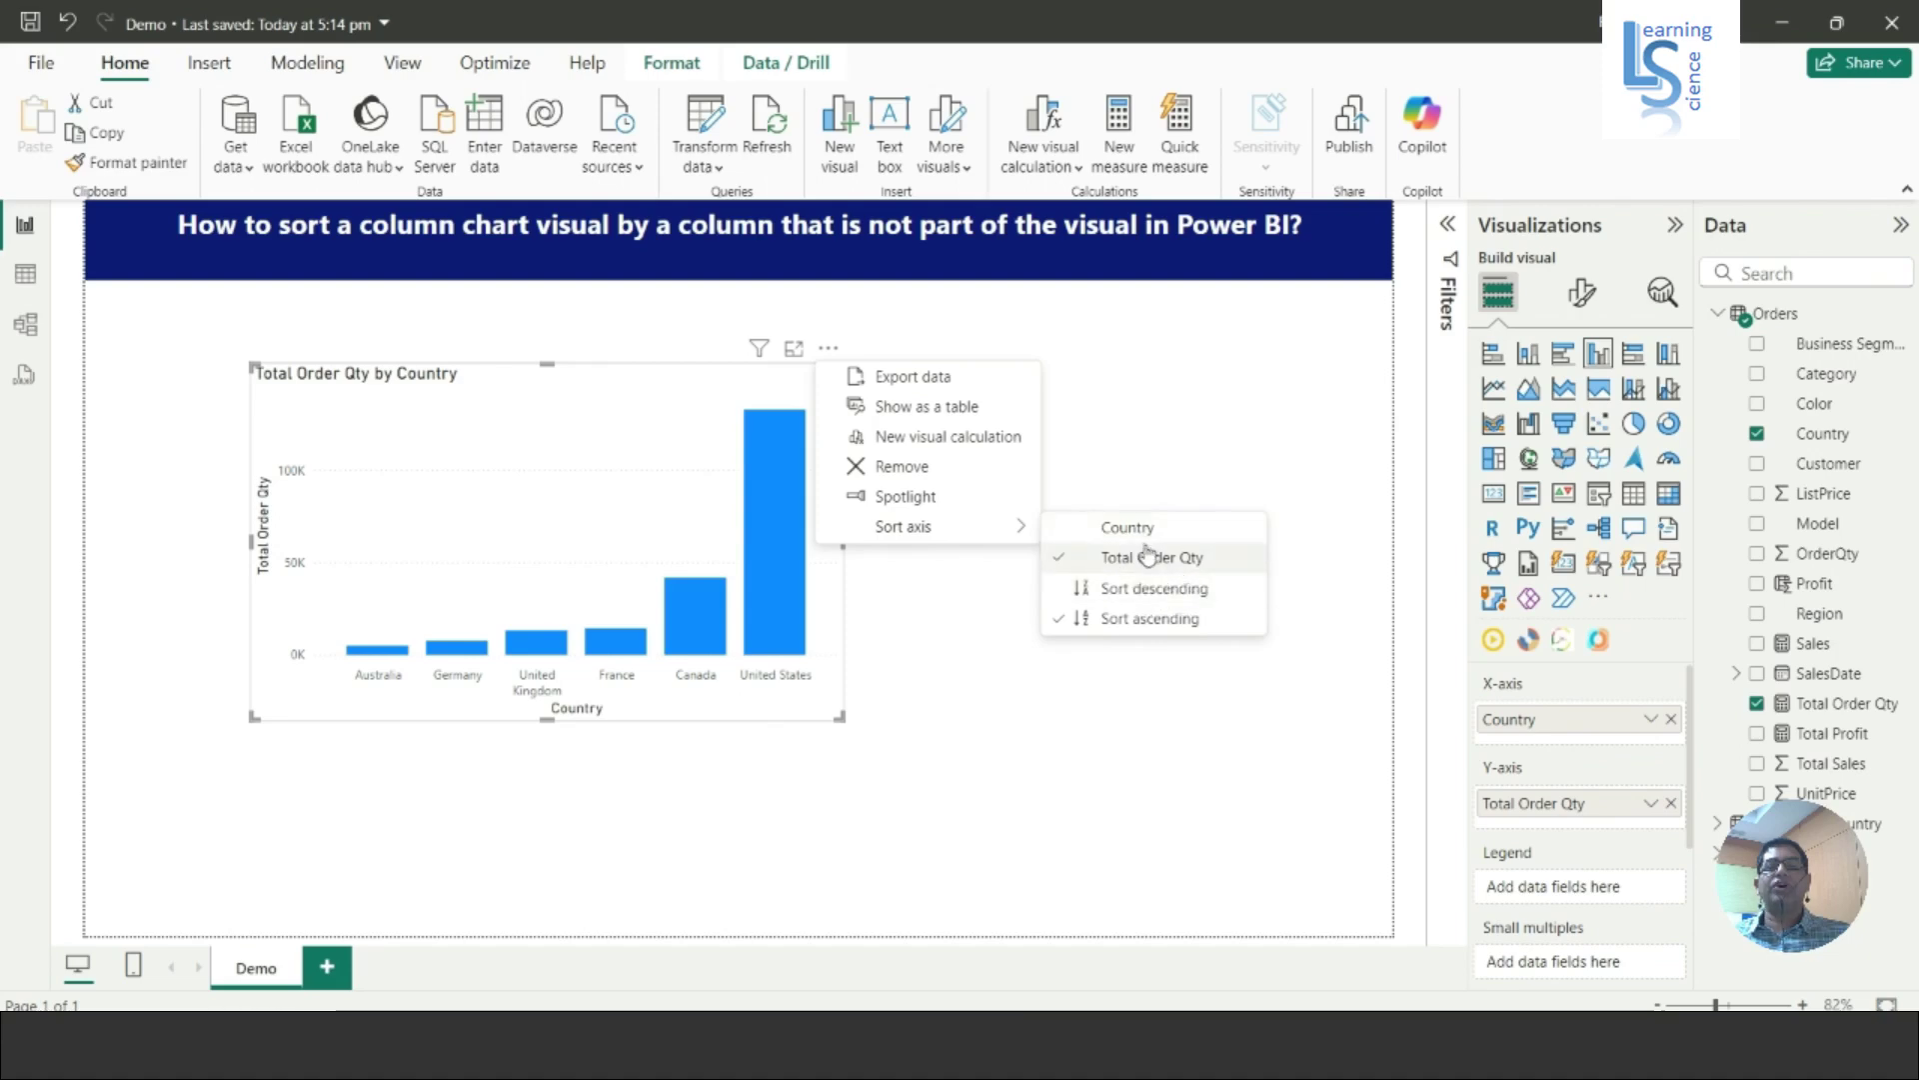
left_click(1147, 530)
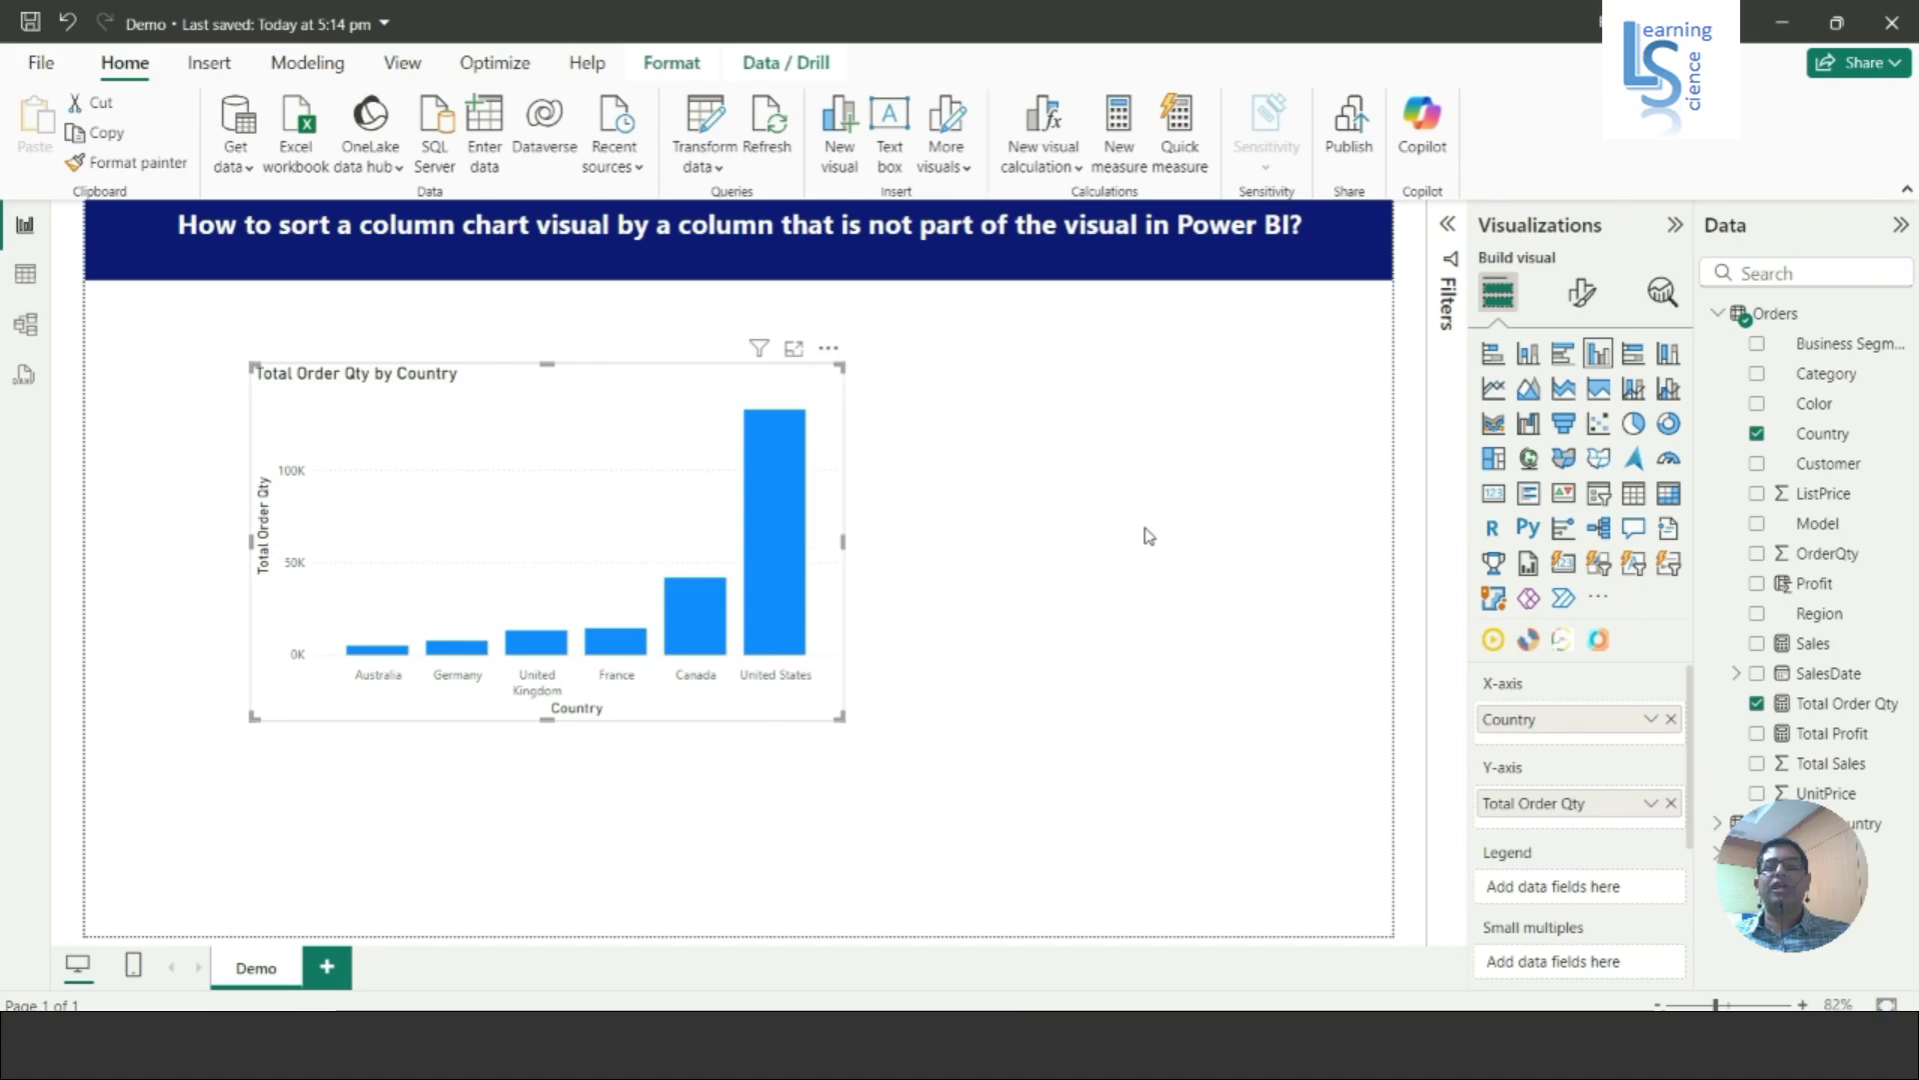
left_click(828, 349)
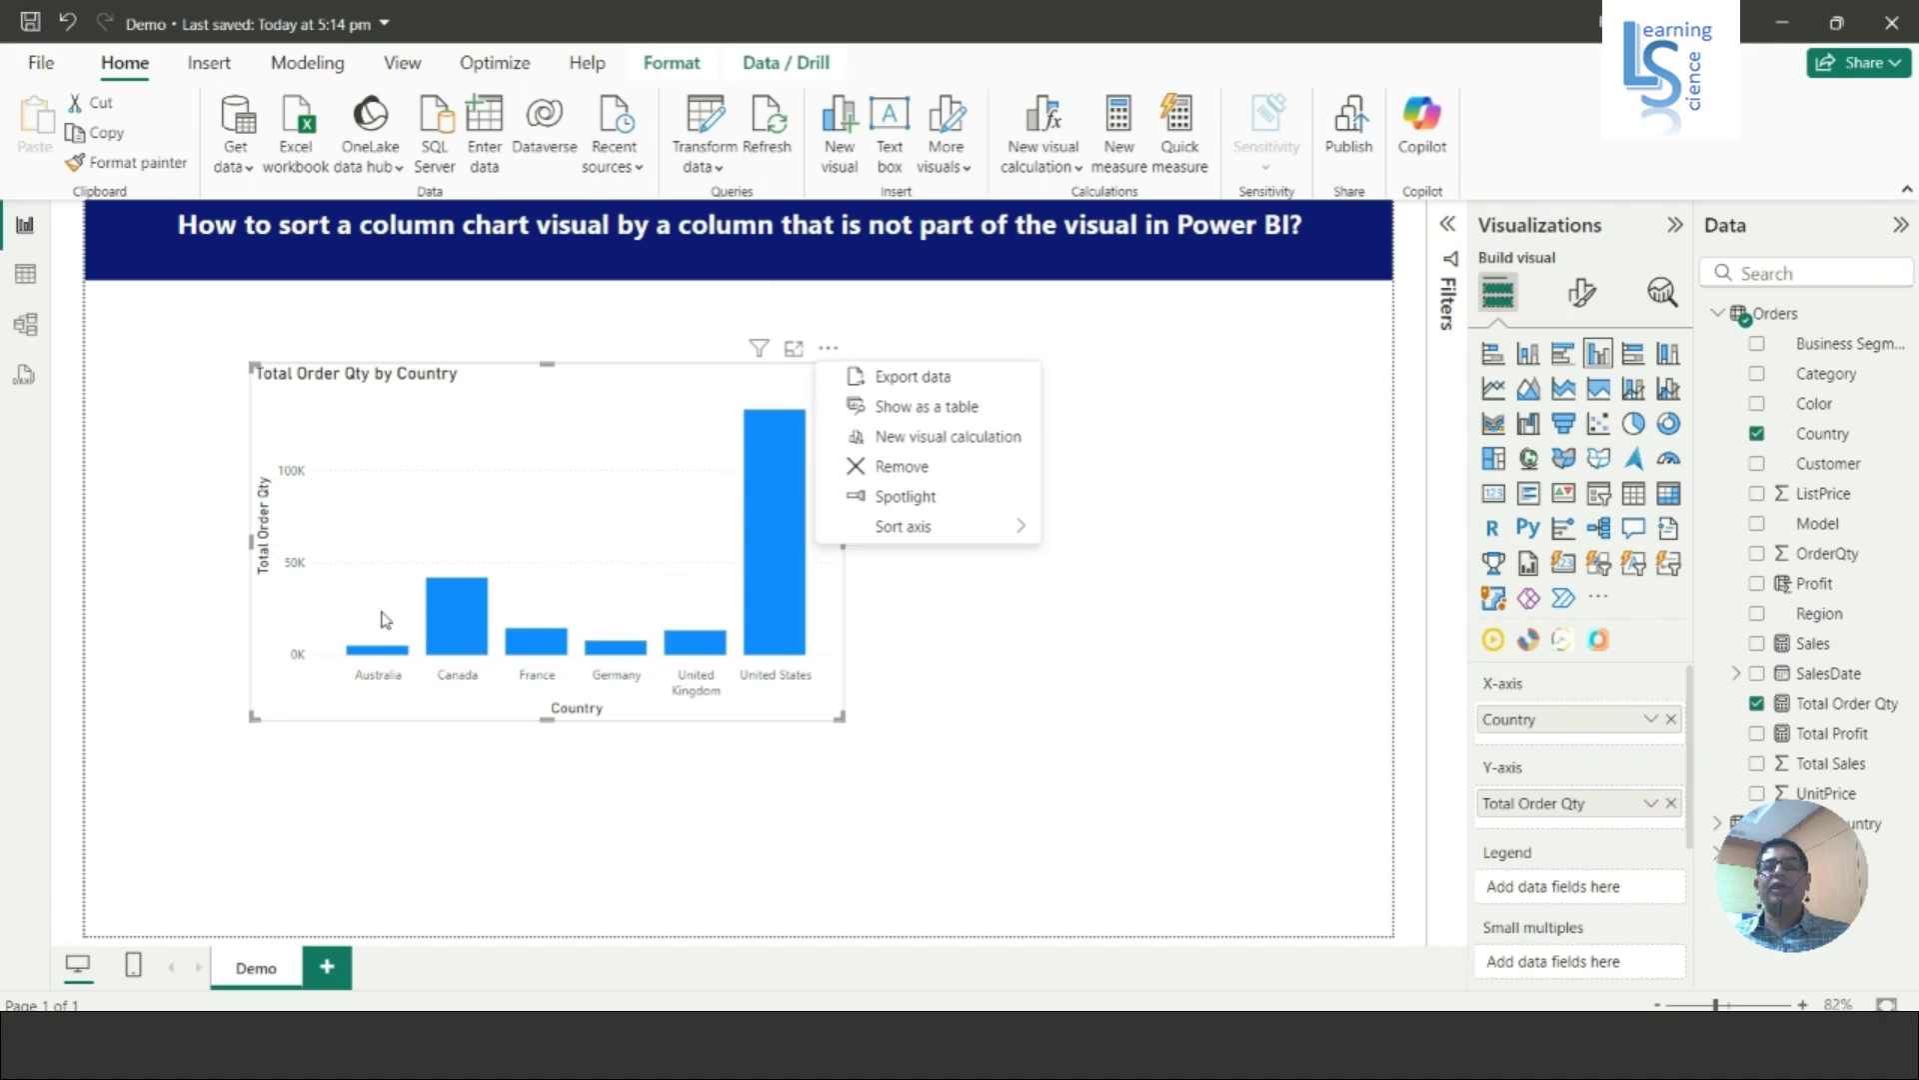
mouse_move(921, 538)
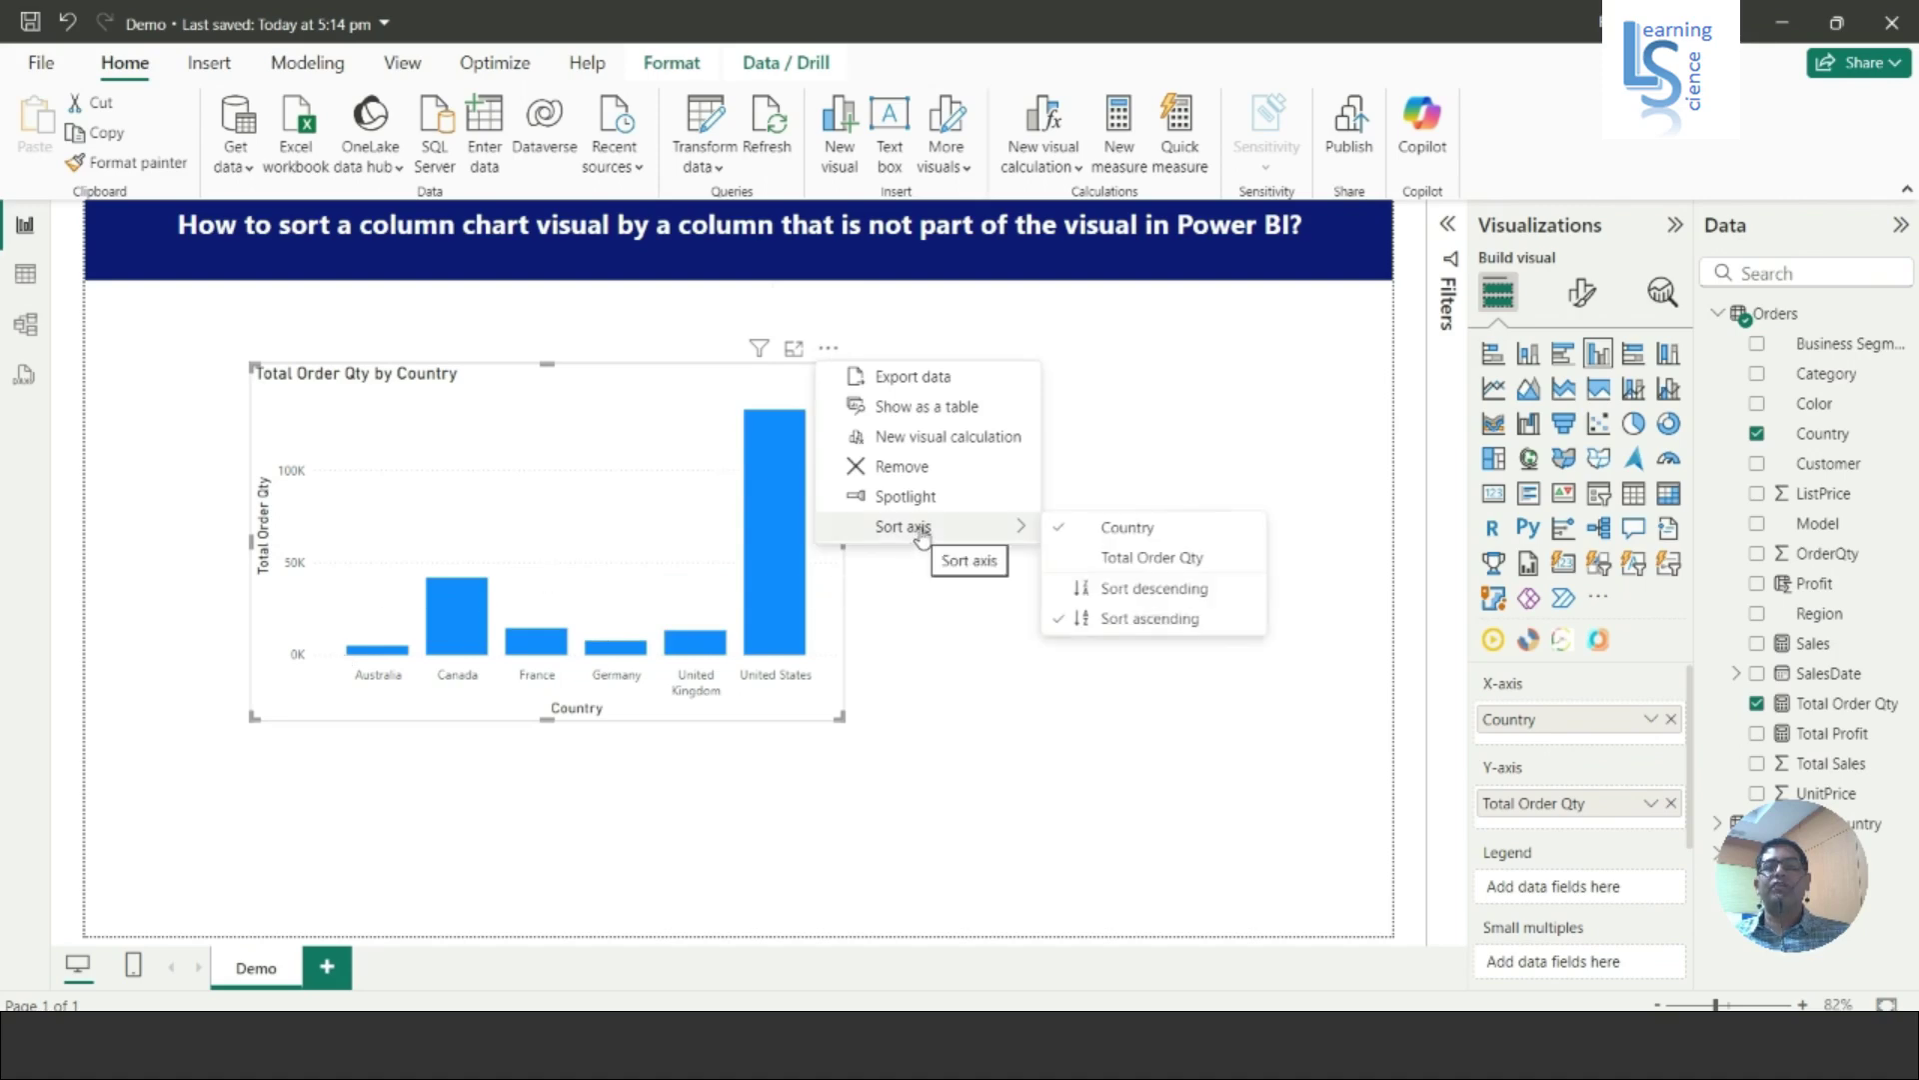
left_click(1125, 591)
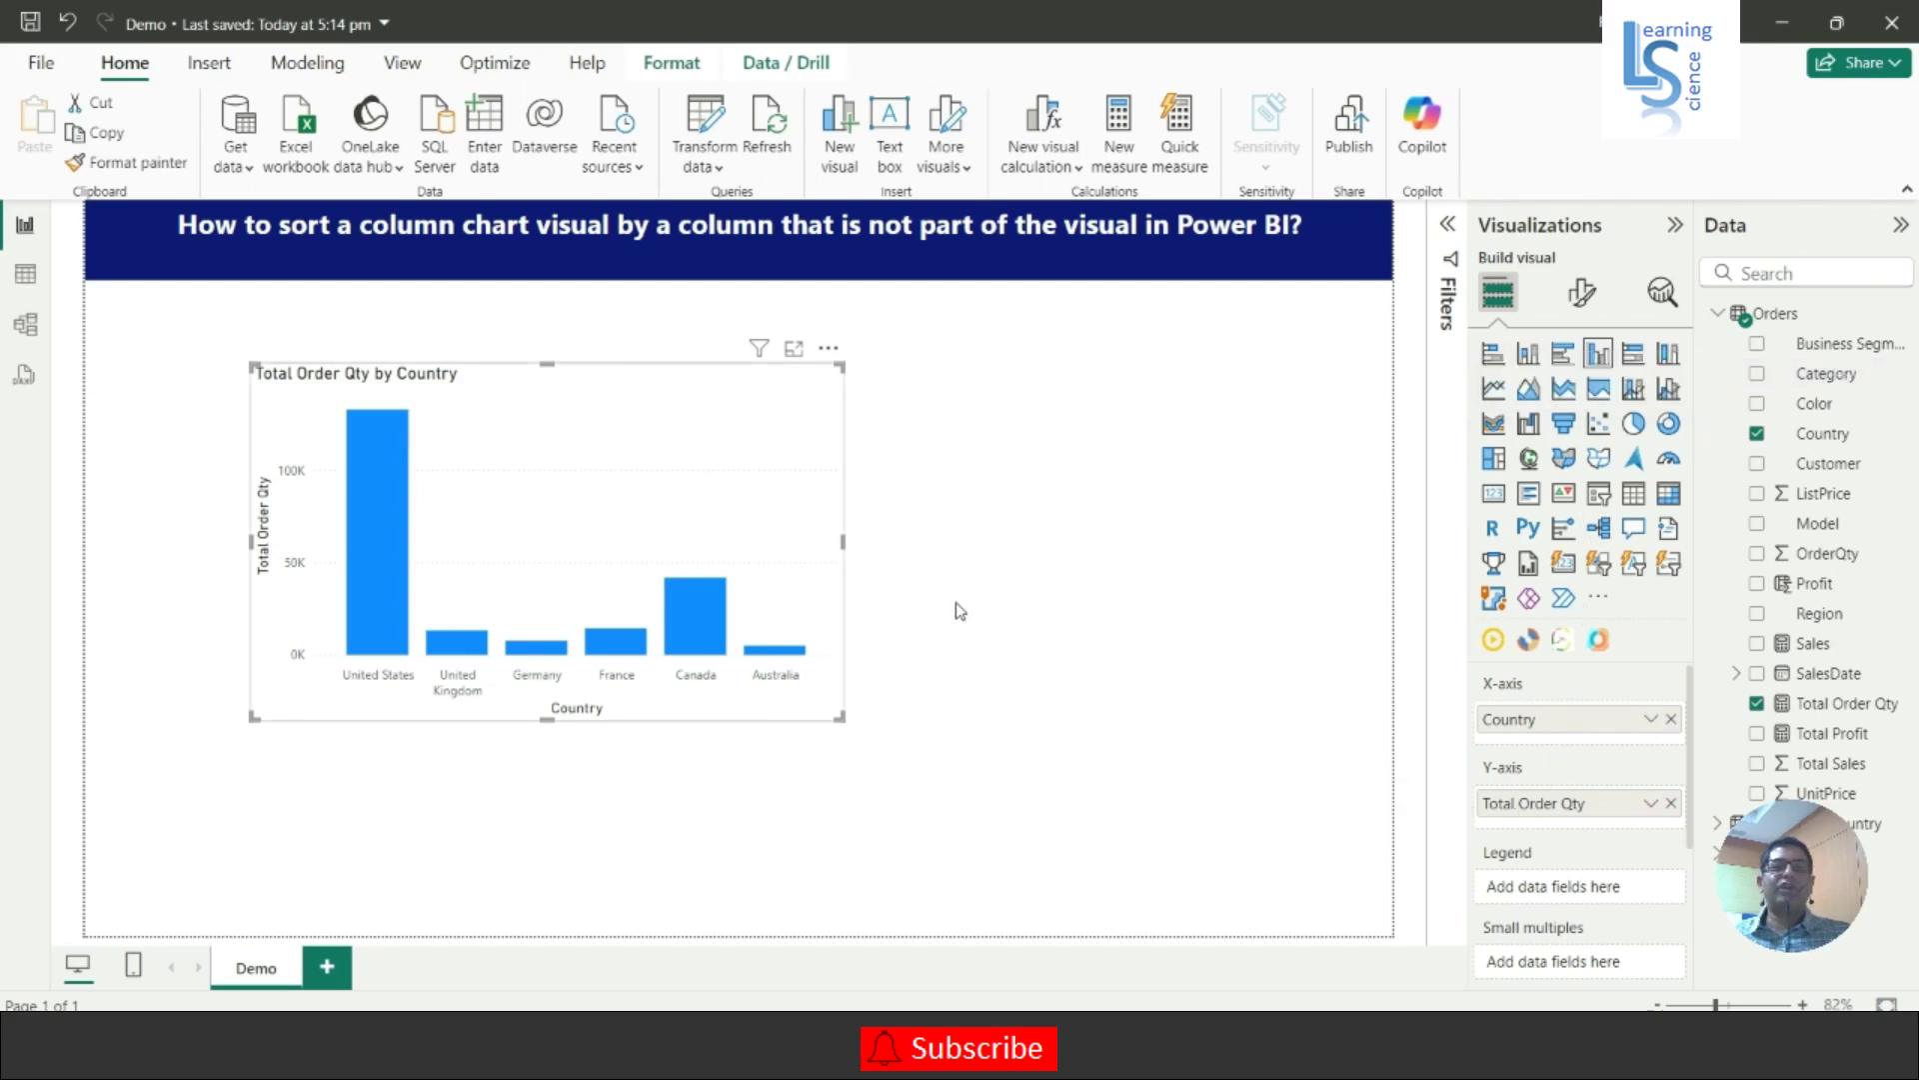
Add the Region and Category fields to the chart's Tooltips well
scroll(1556, 817, "down", 3)
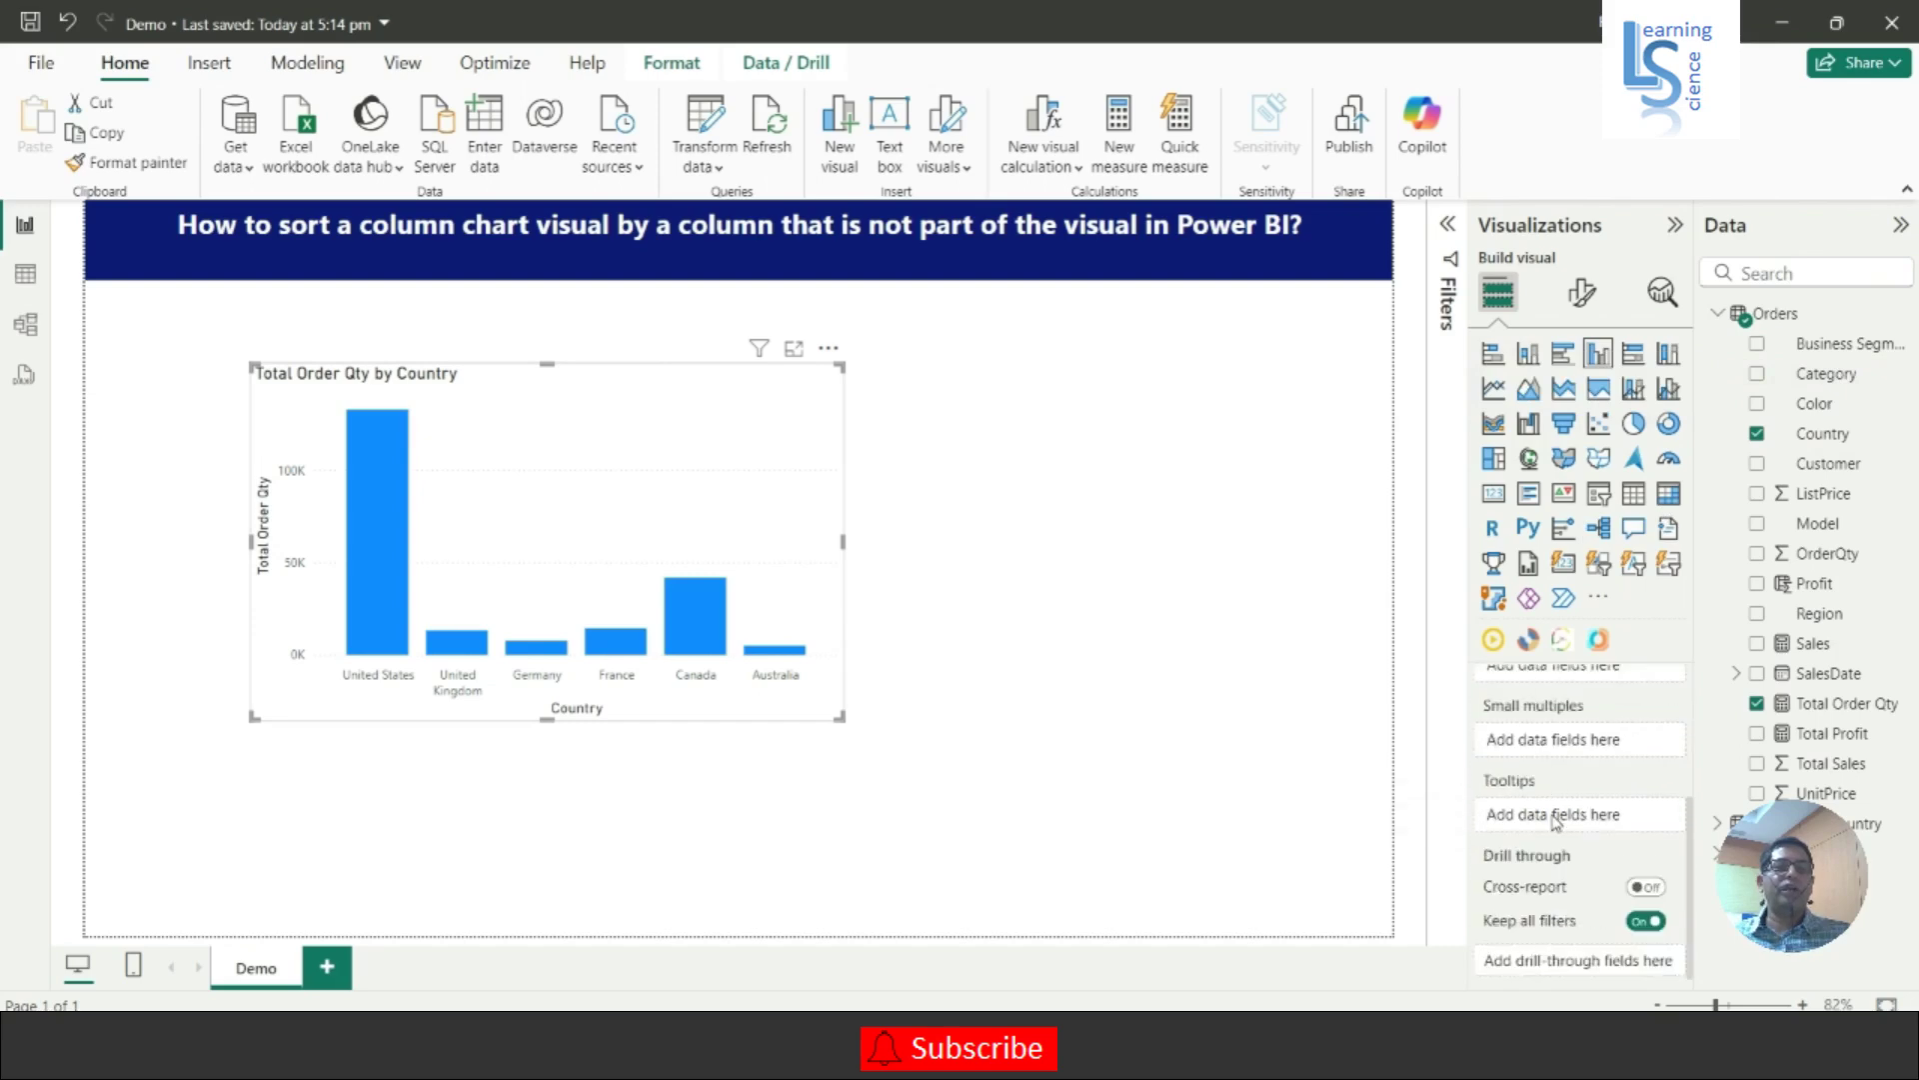
scroll(1555, 818, "up", 2)
scroll(1540, 819, "down", 2)
left_click_drag(1821, 614, 1580, 818)
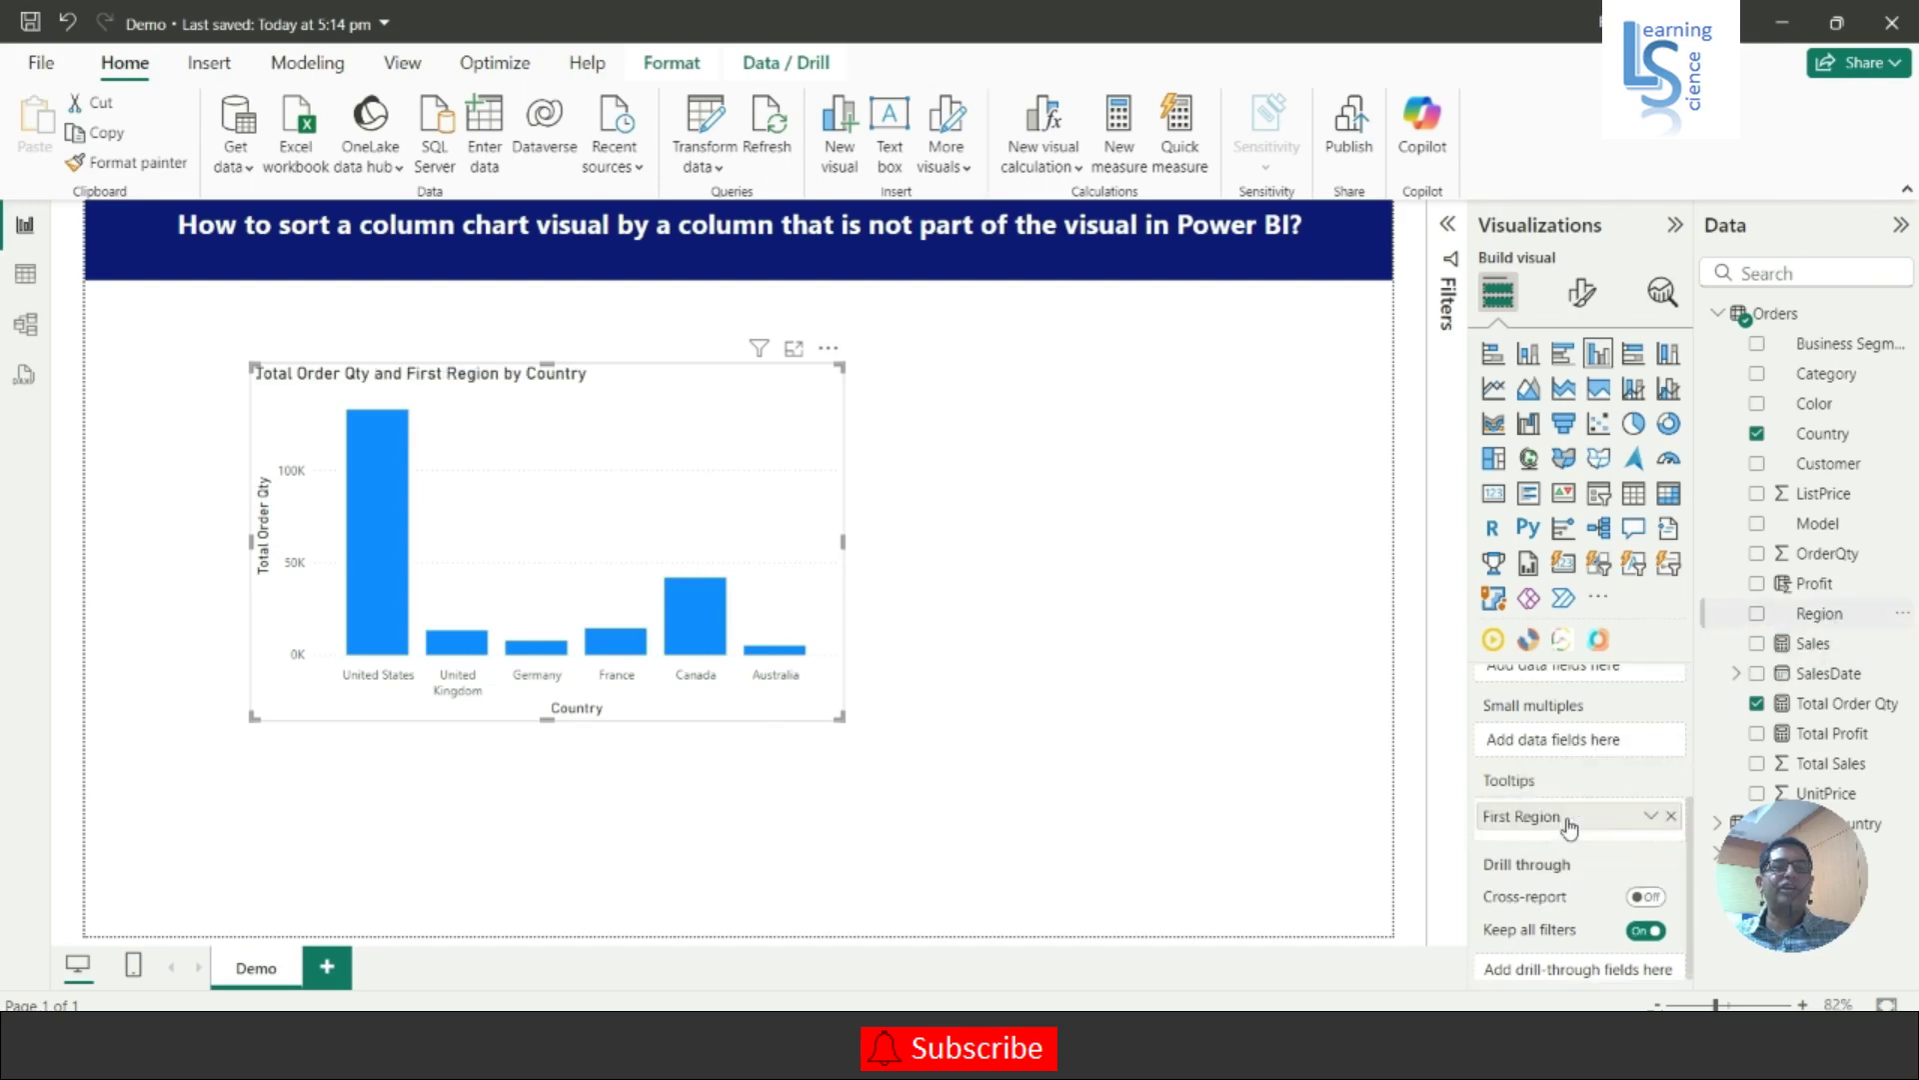
left_click_drag(1825, 373, 1559, 844)
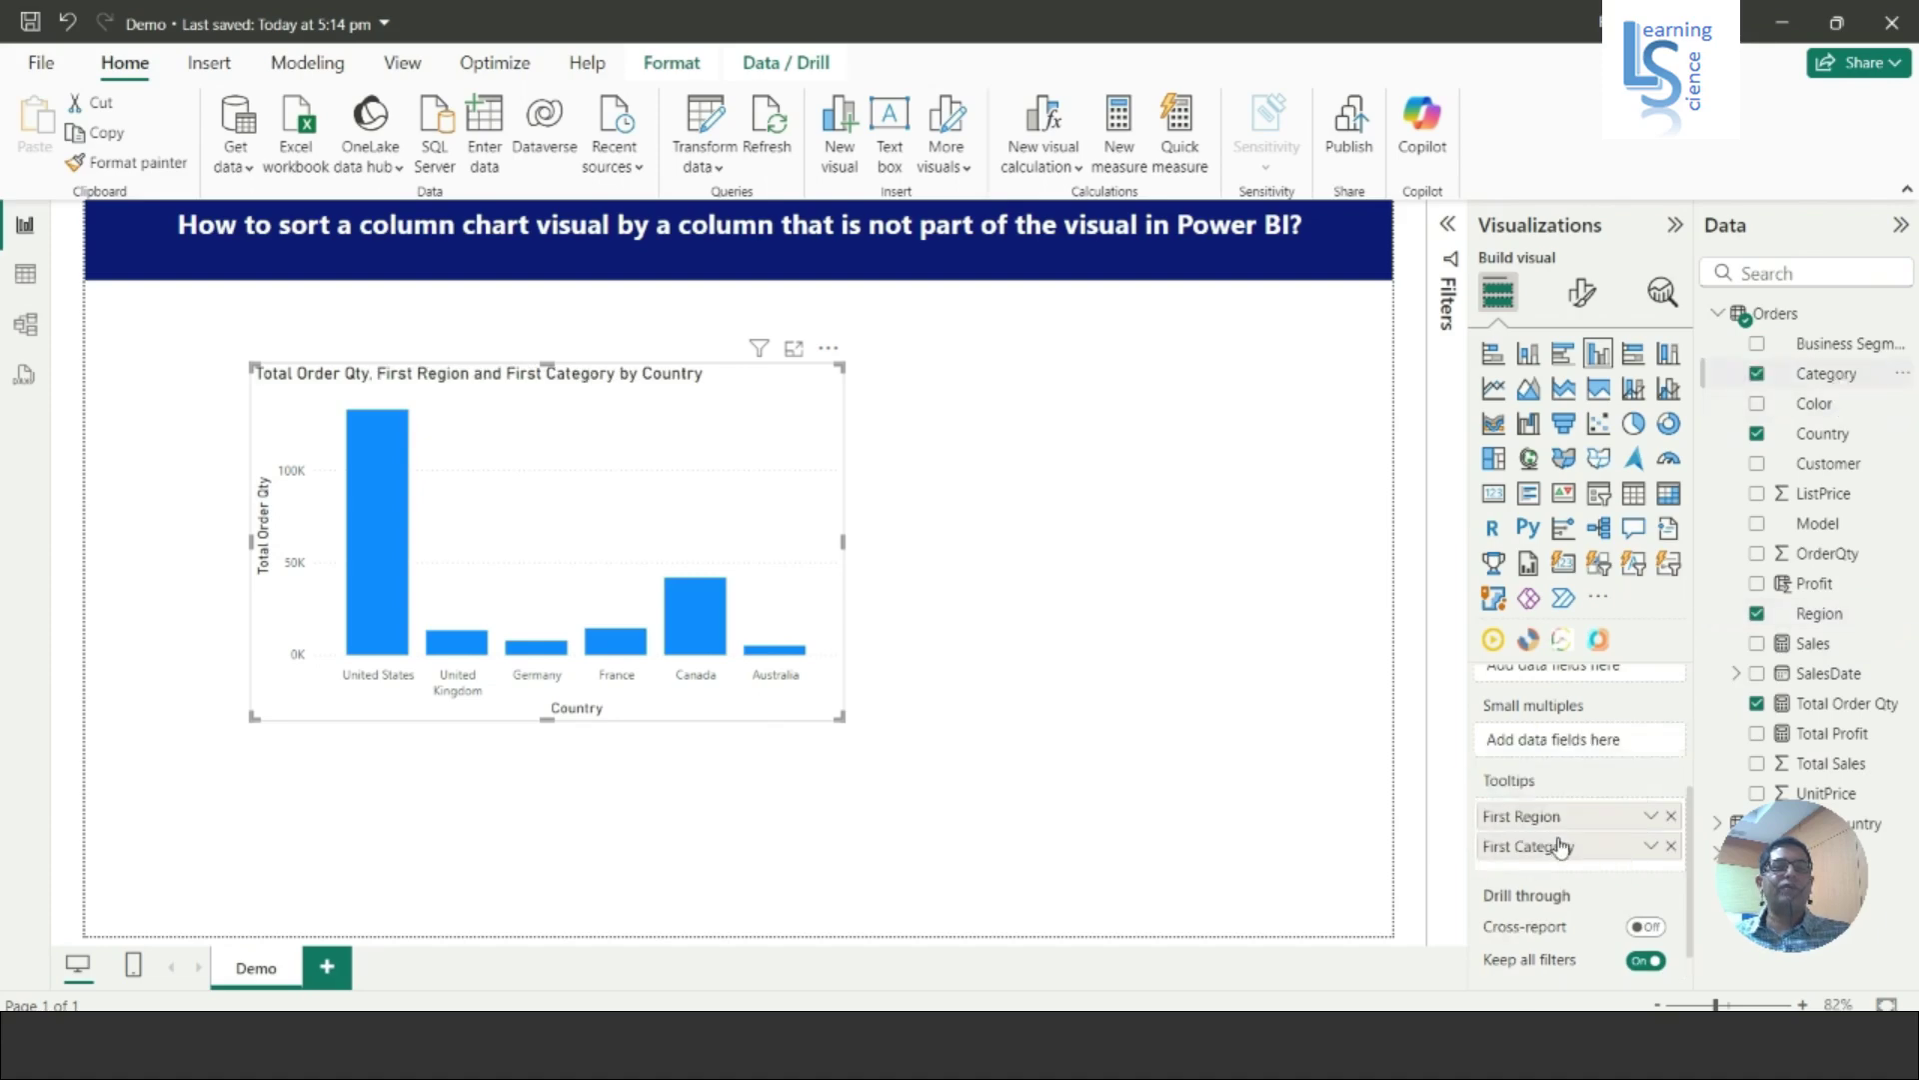
Rename the First Region tooltip field to Region for this visual
left_click(1651, 818)
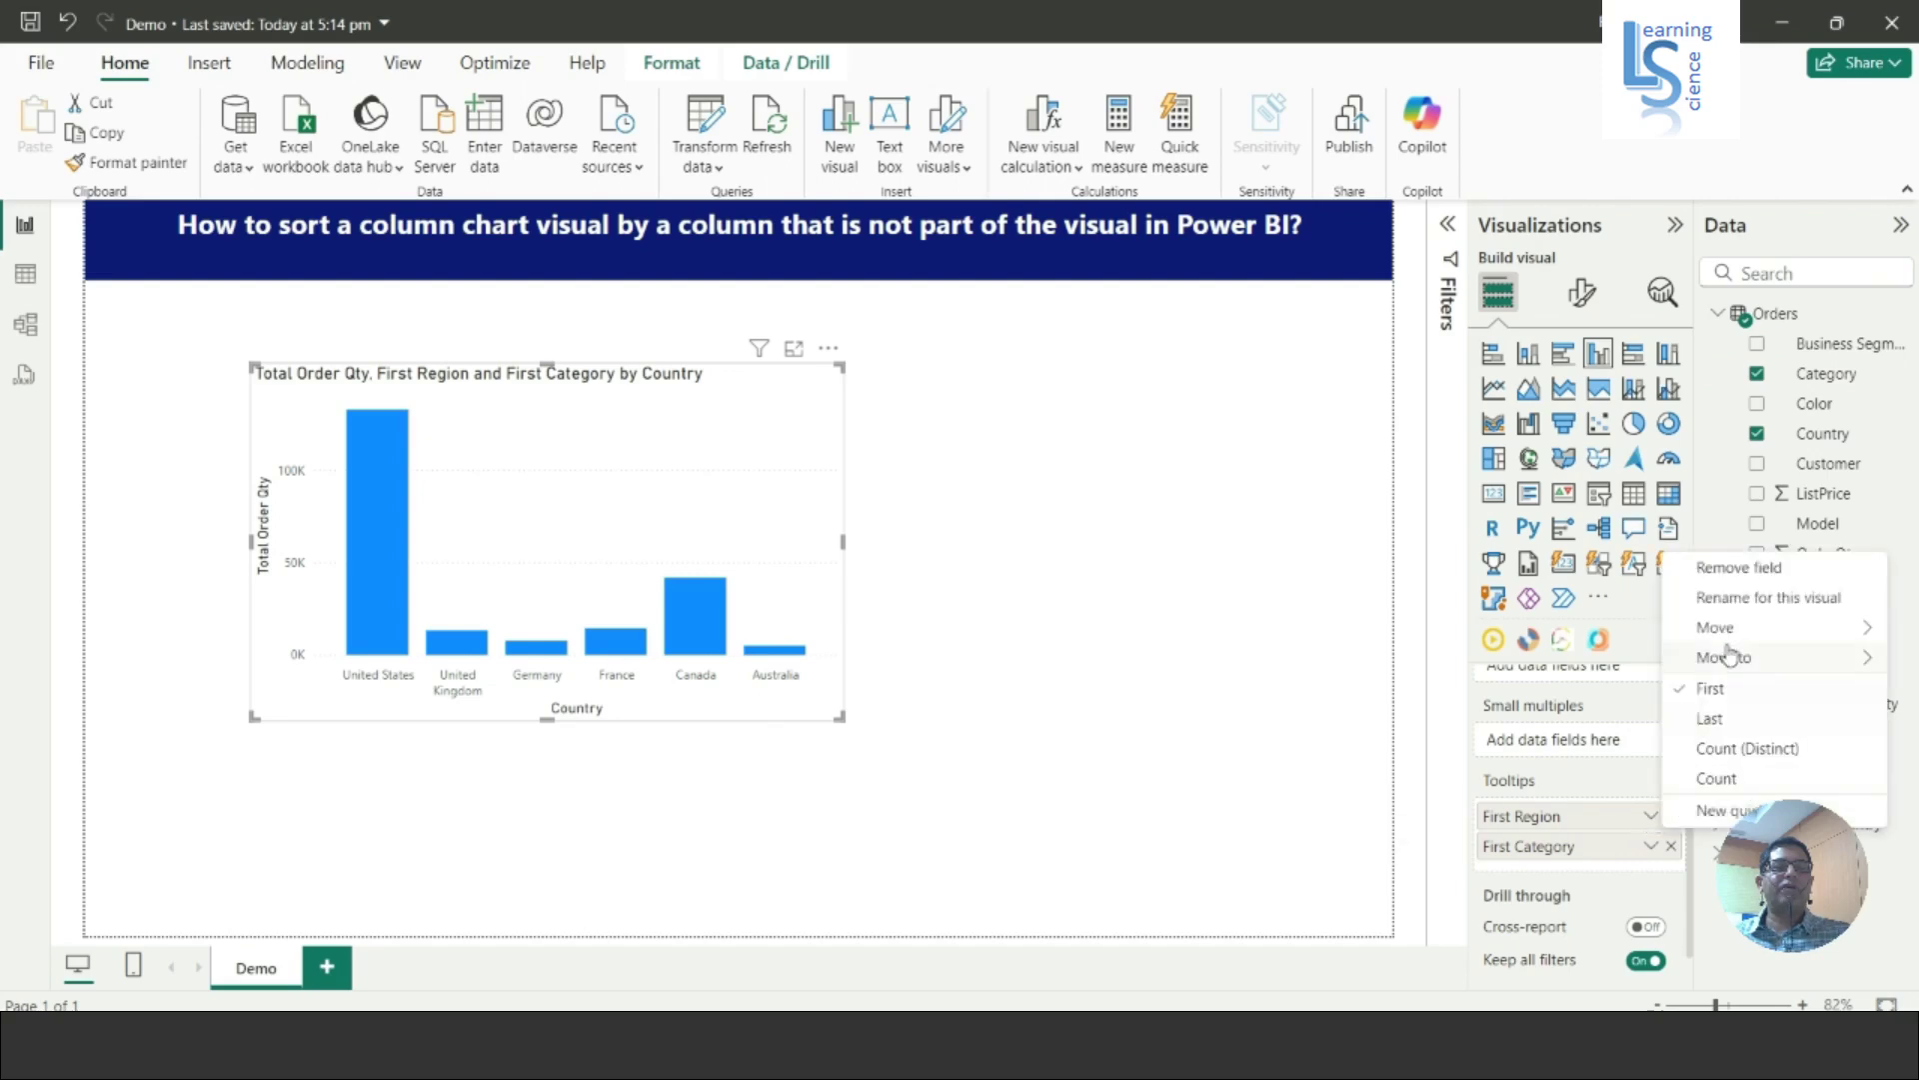
left_click(1735, 598)
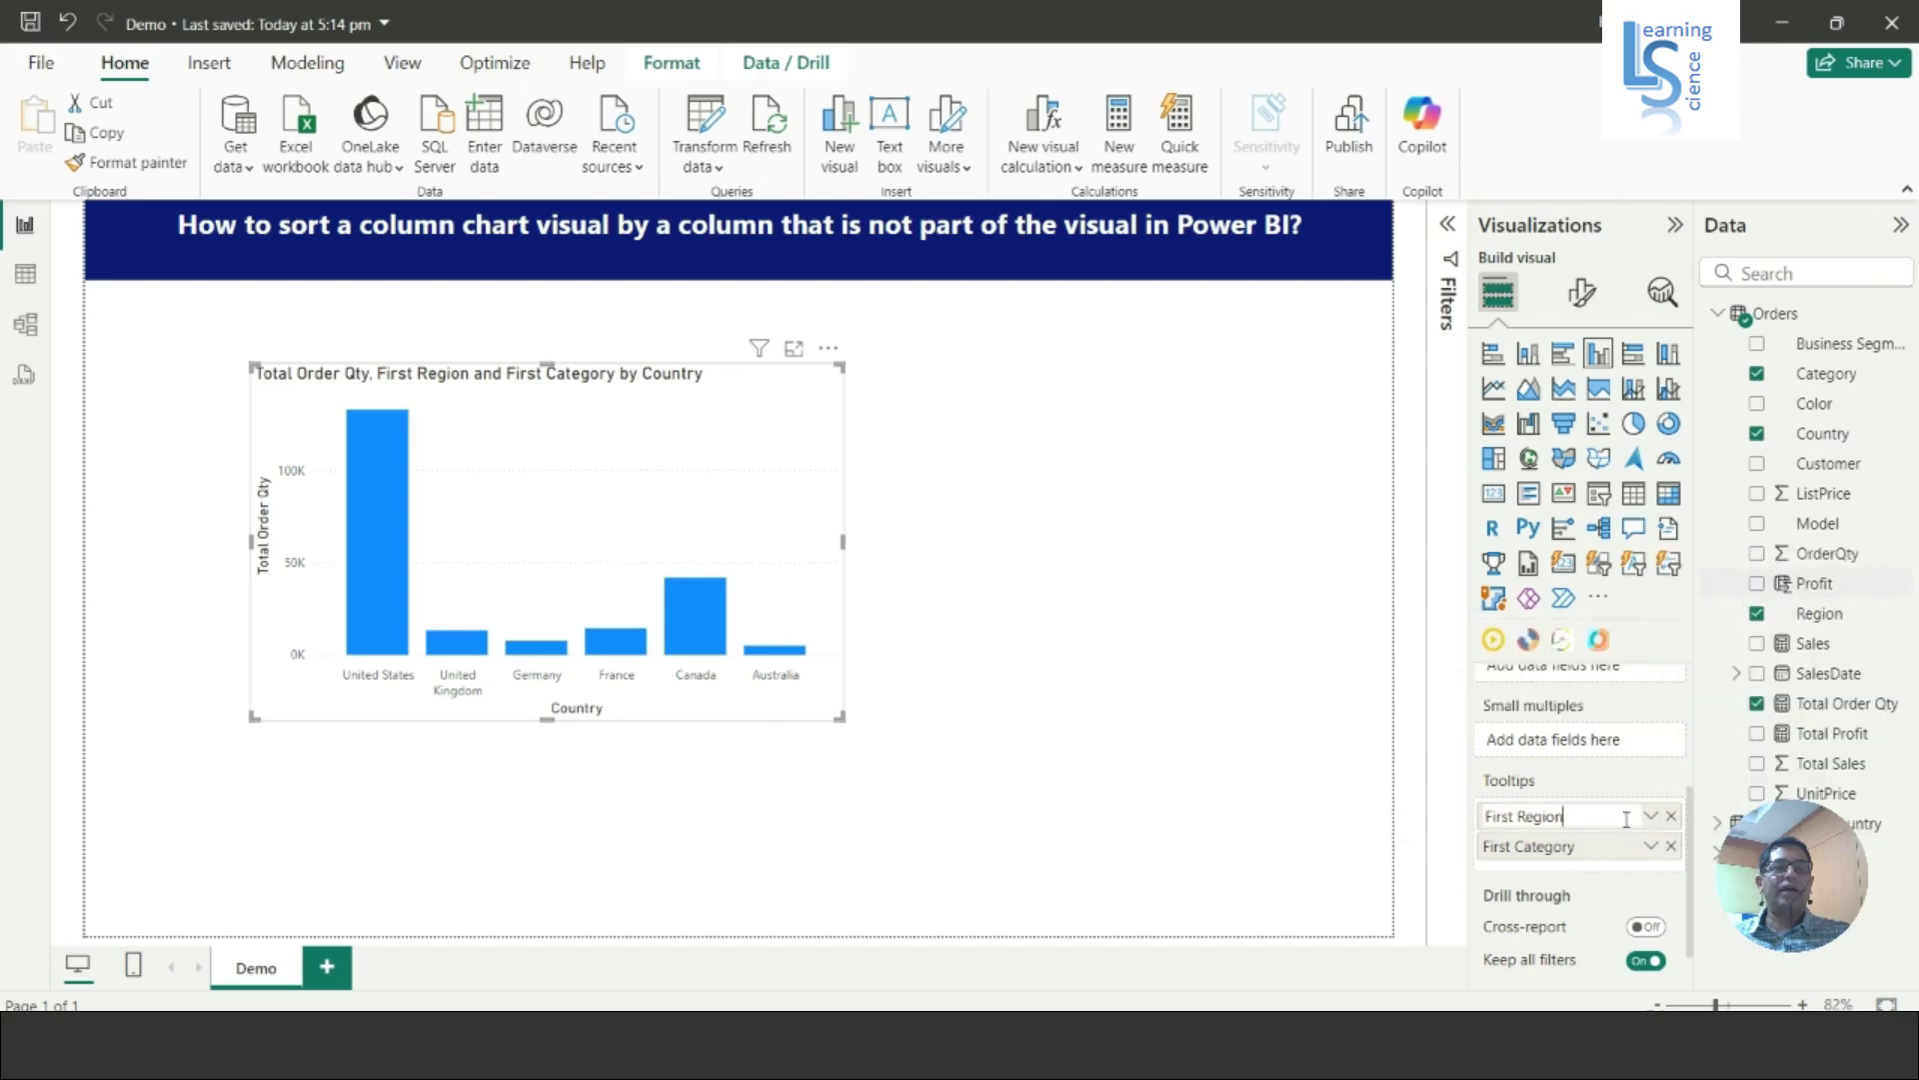
double_click(1505, 815)
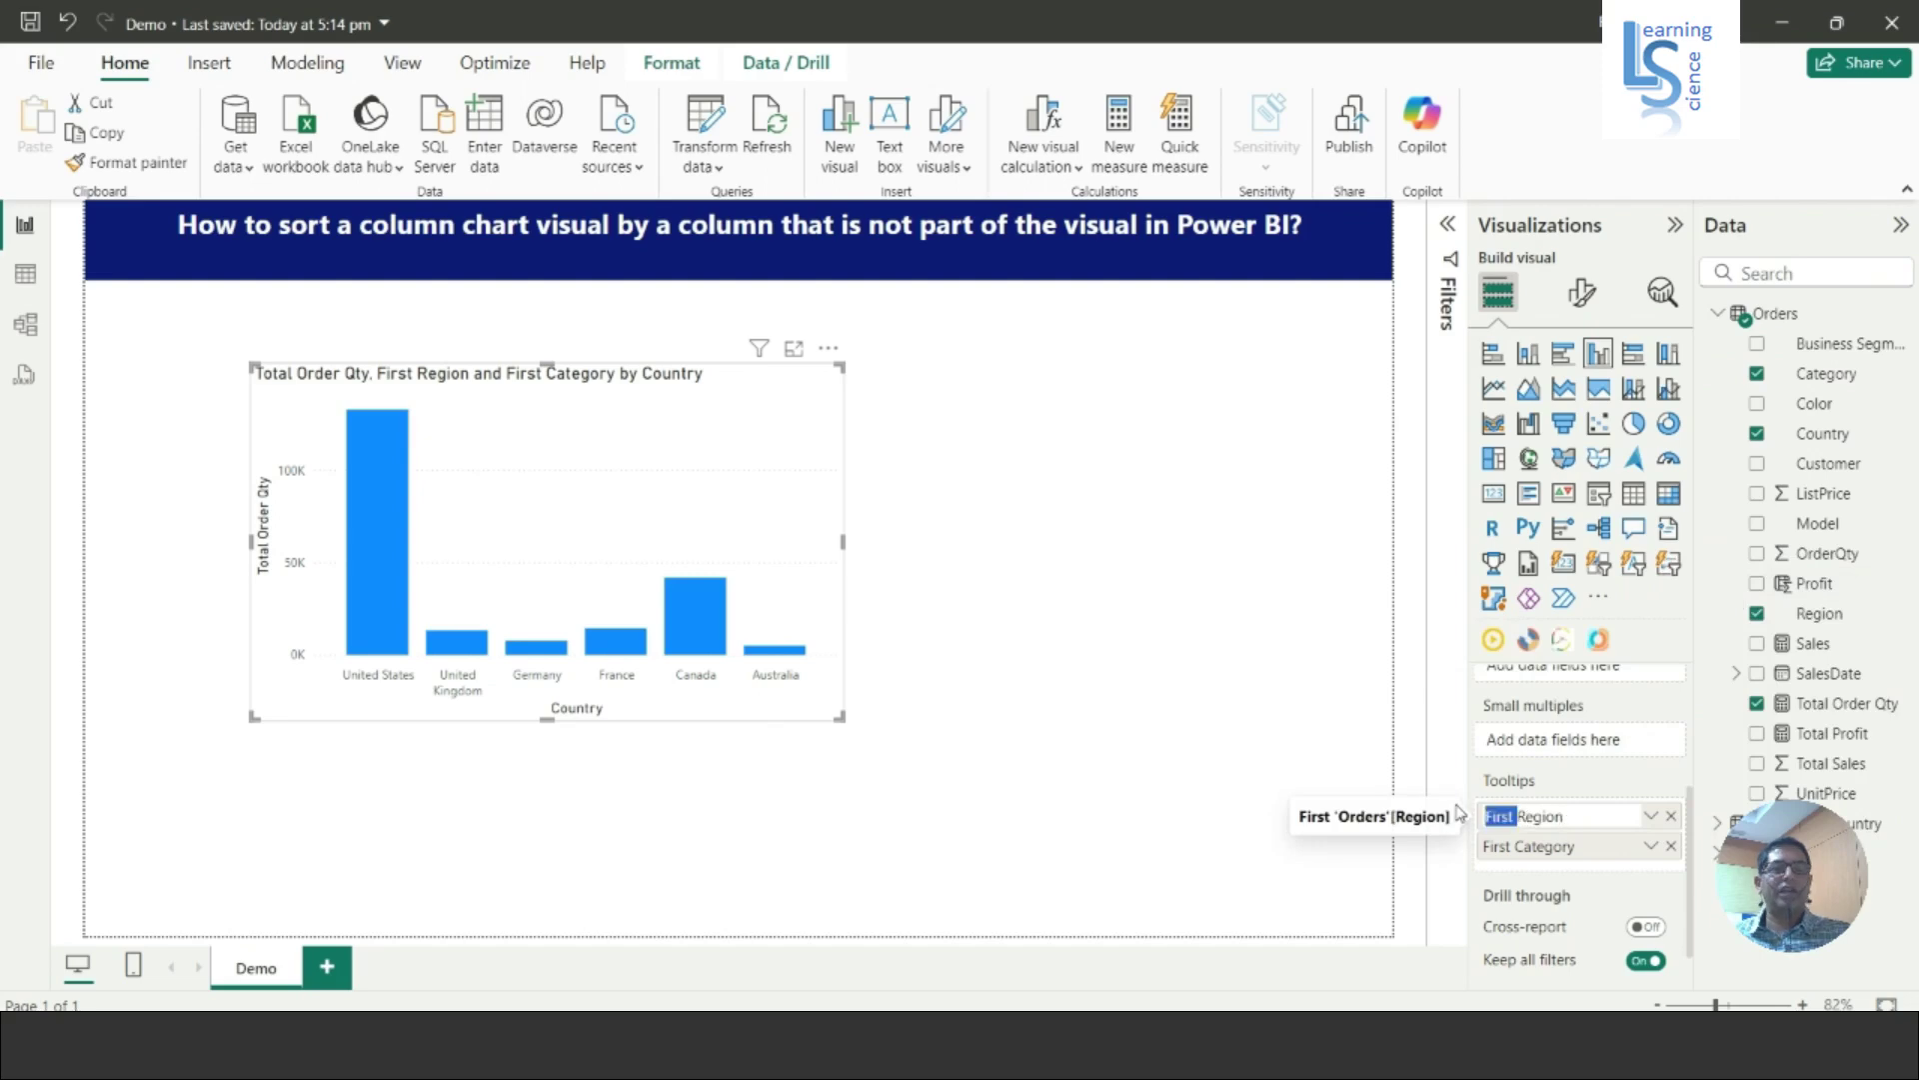
key("BackSpace")
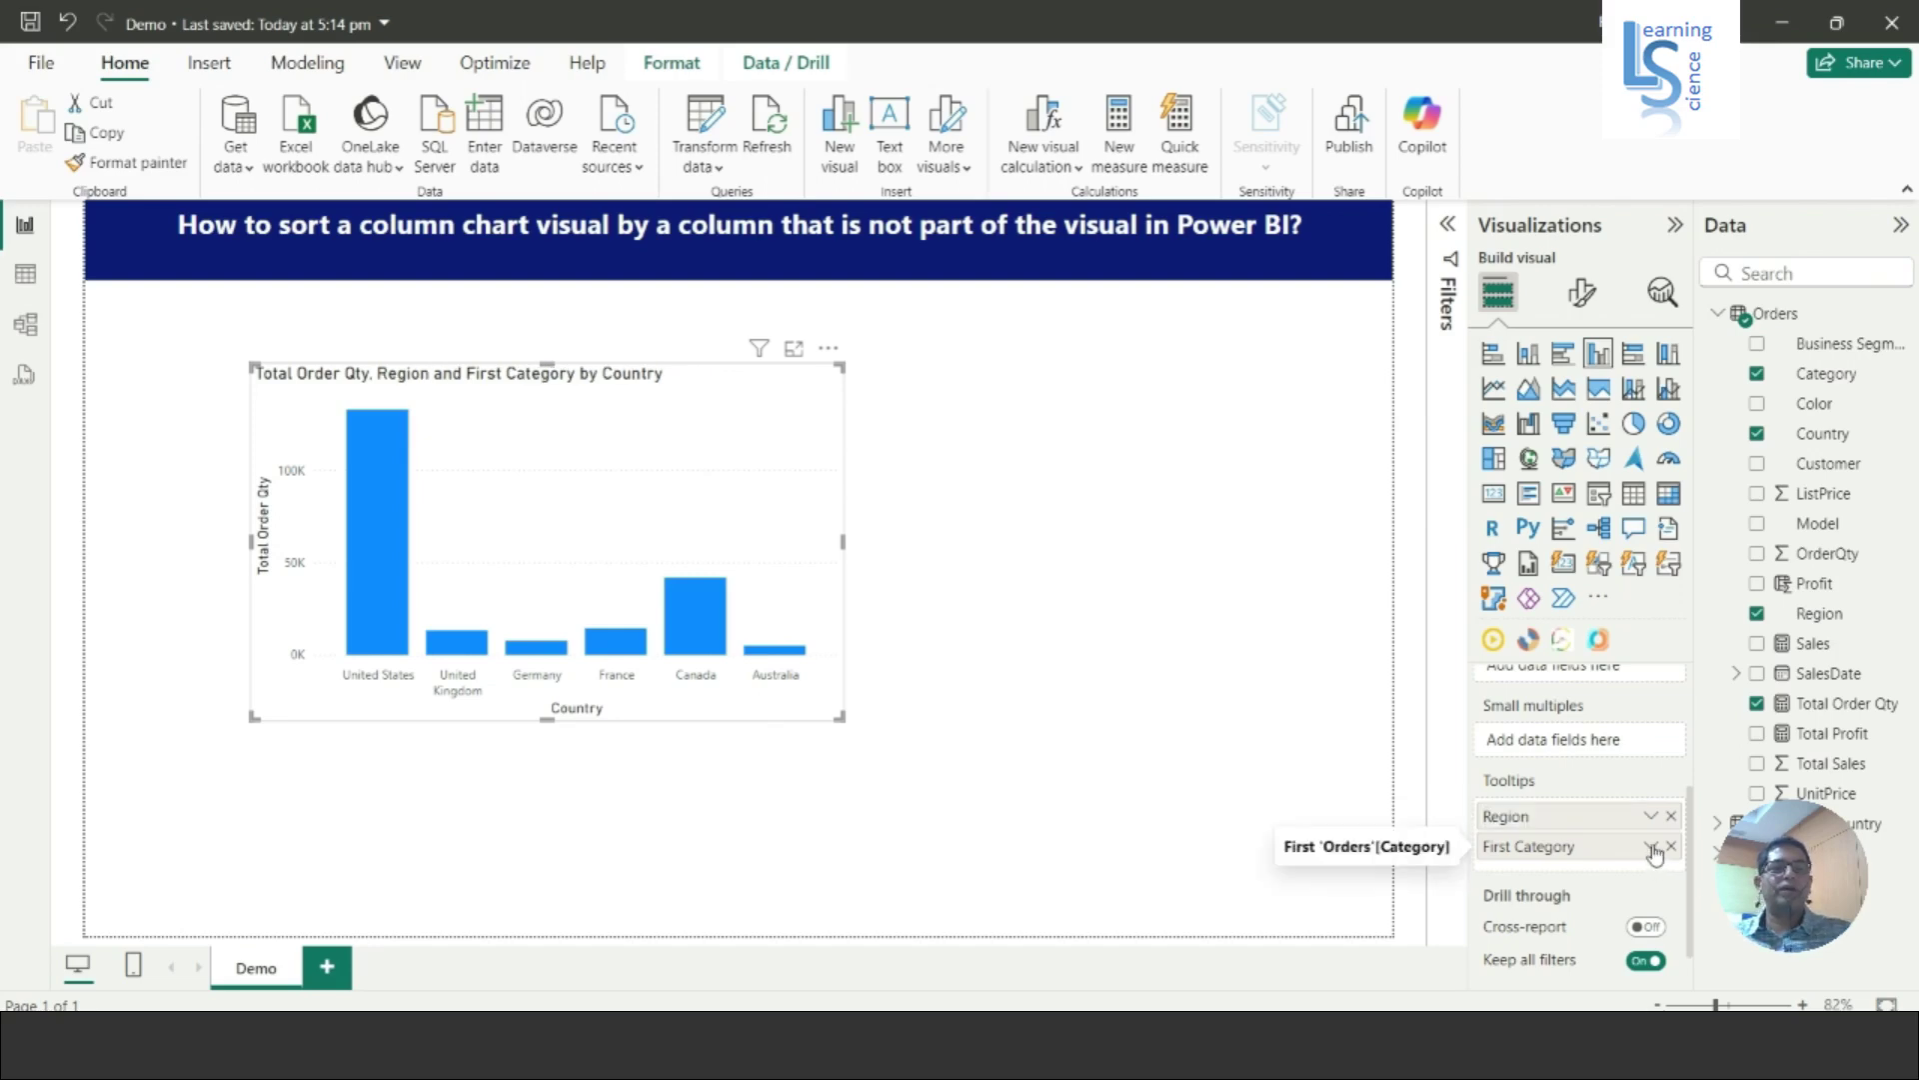
Rename the First Category tooltip field to Category, then deselect the chart
left_click(1653, 849)
left_click(1726, 627)
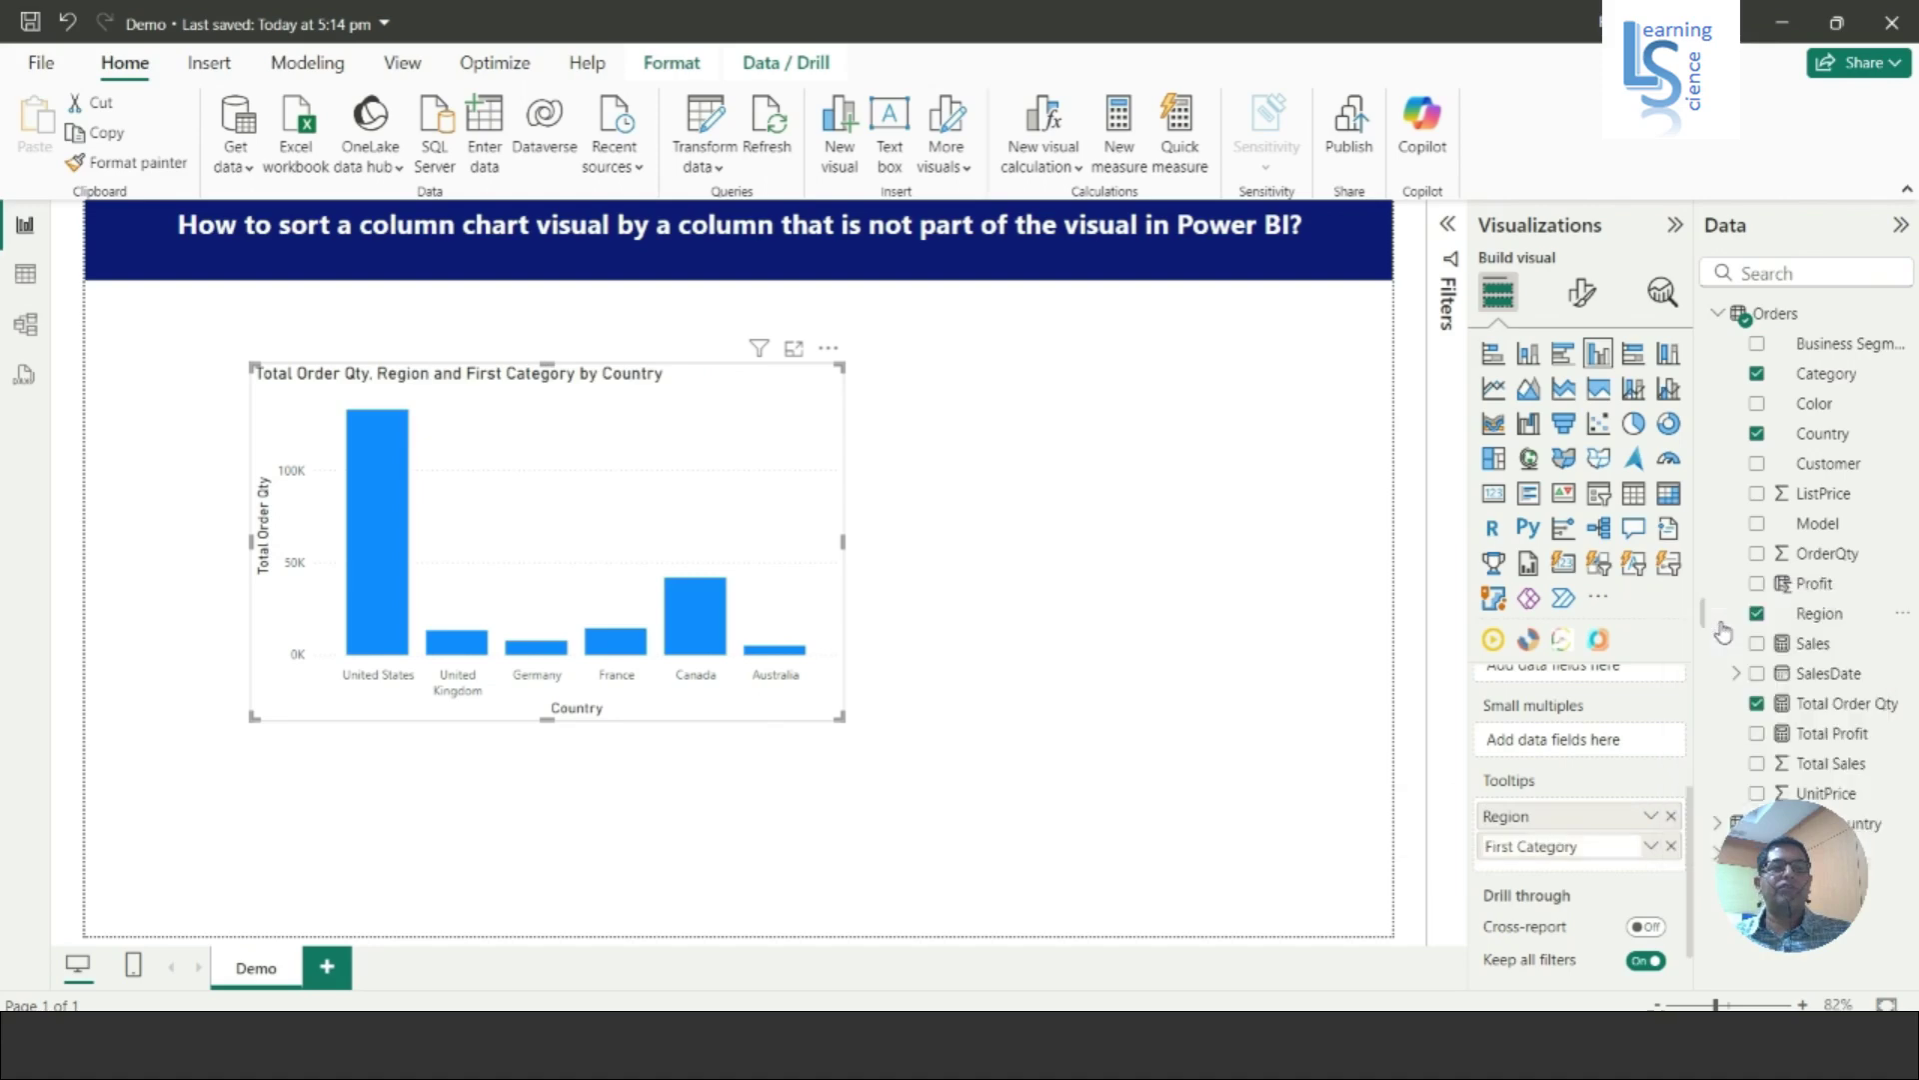
left_click_drag(1520, 849, 1433, 839)
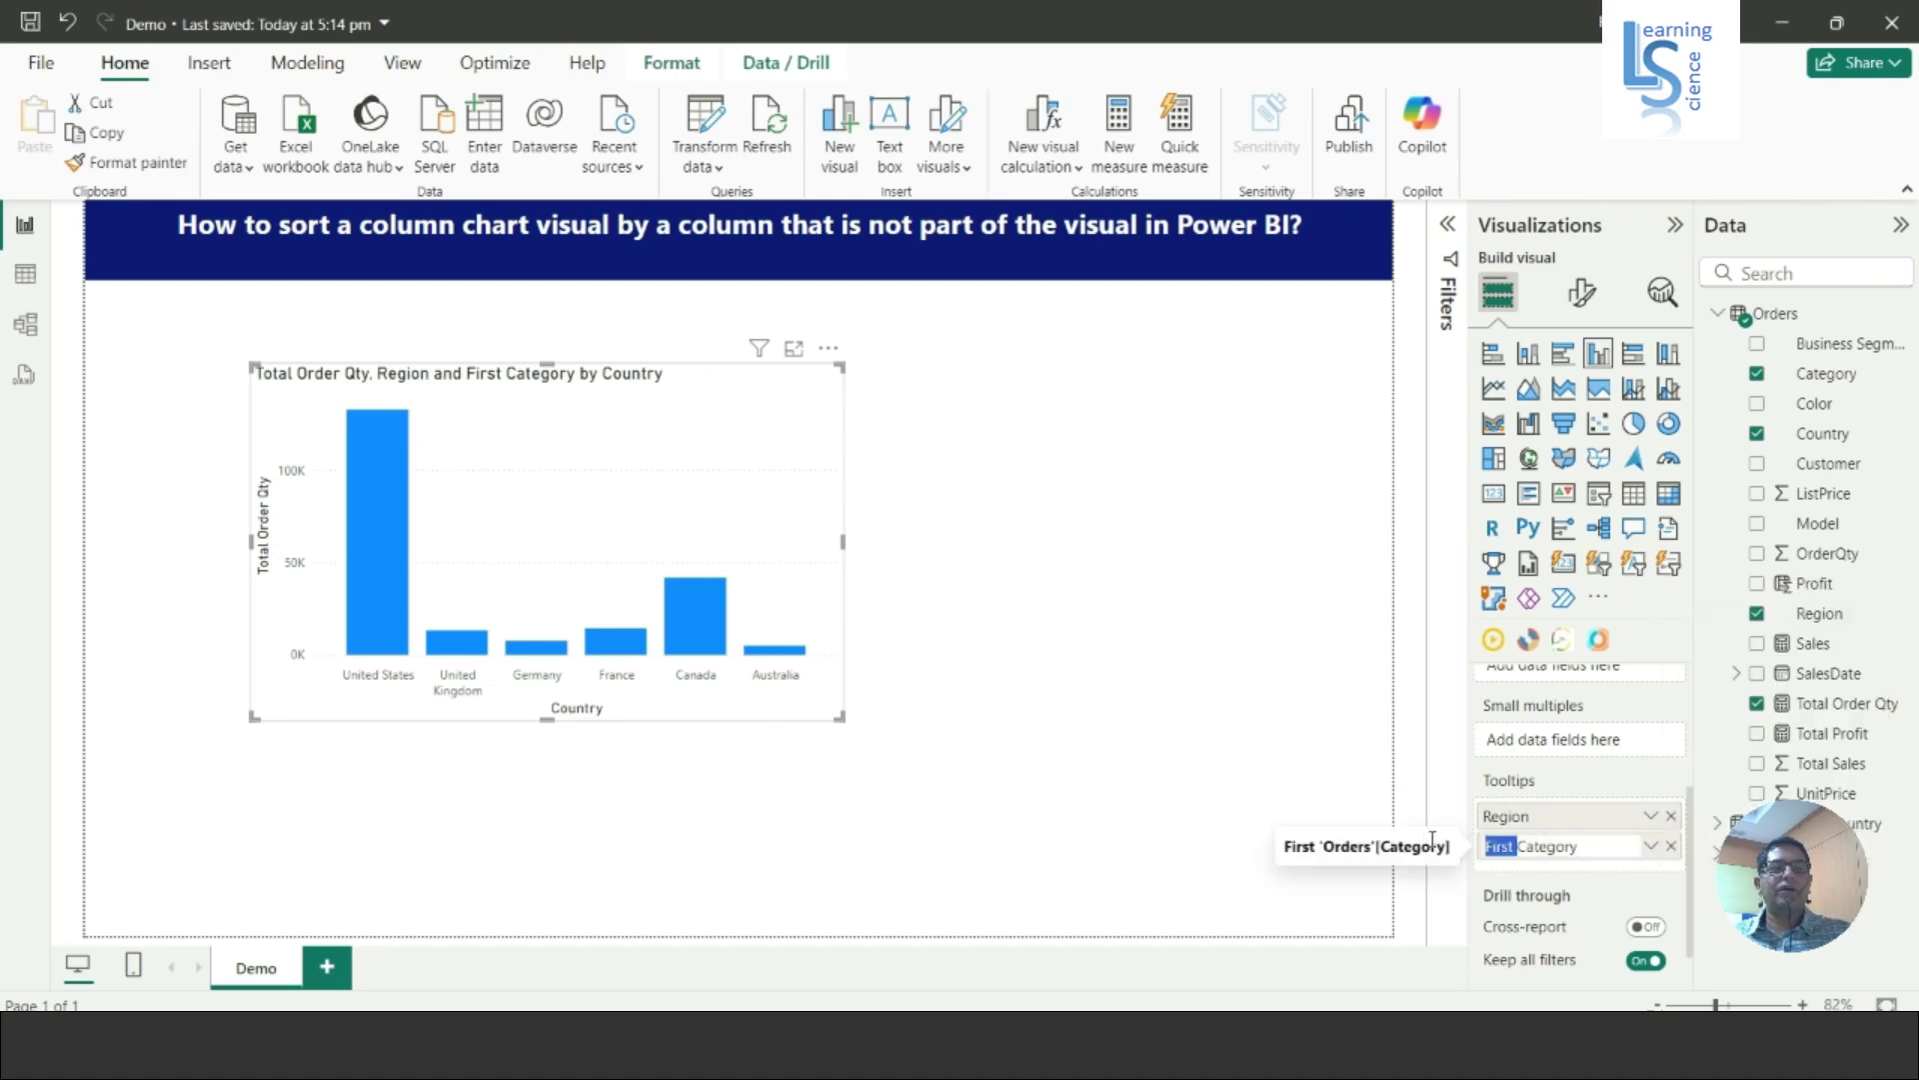
key("BackSpace")
key("Return")
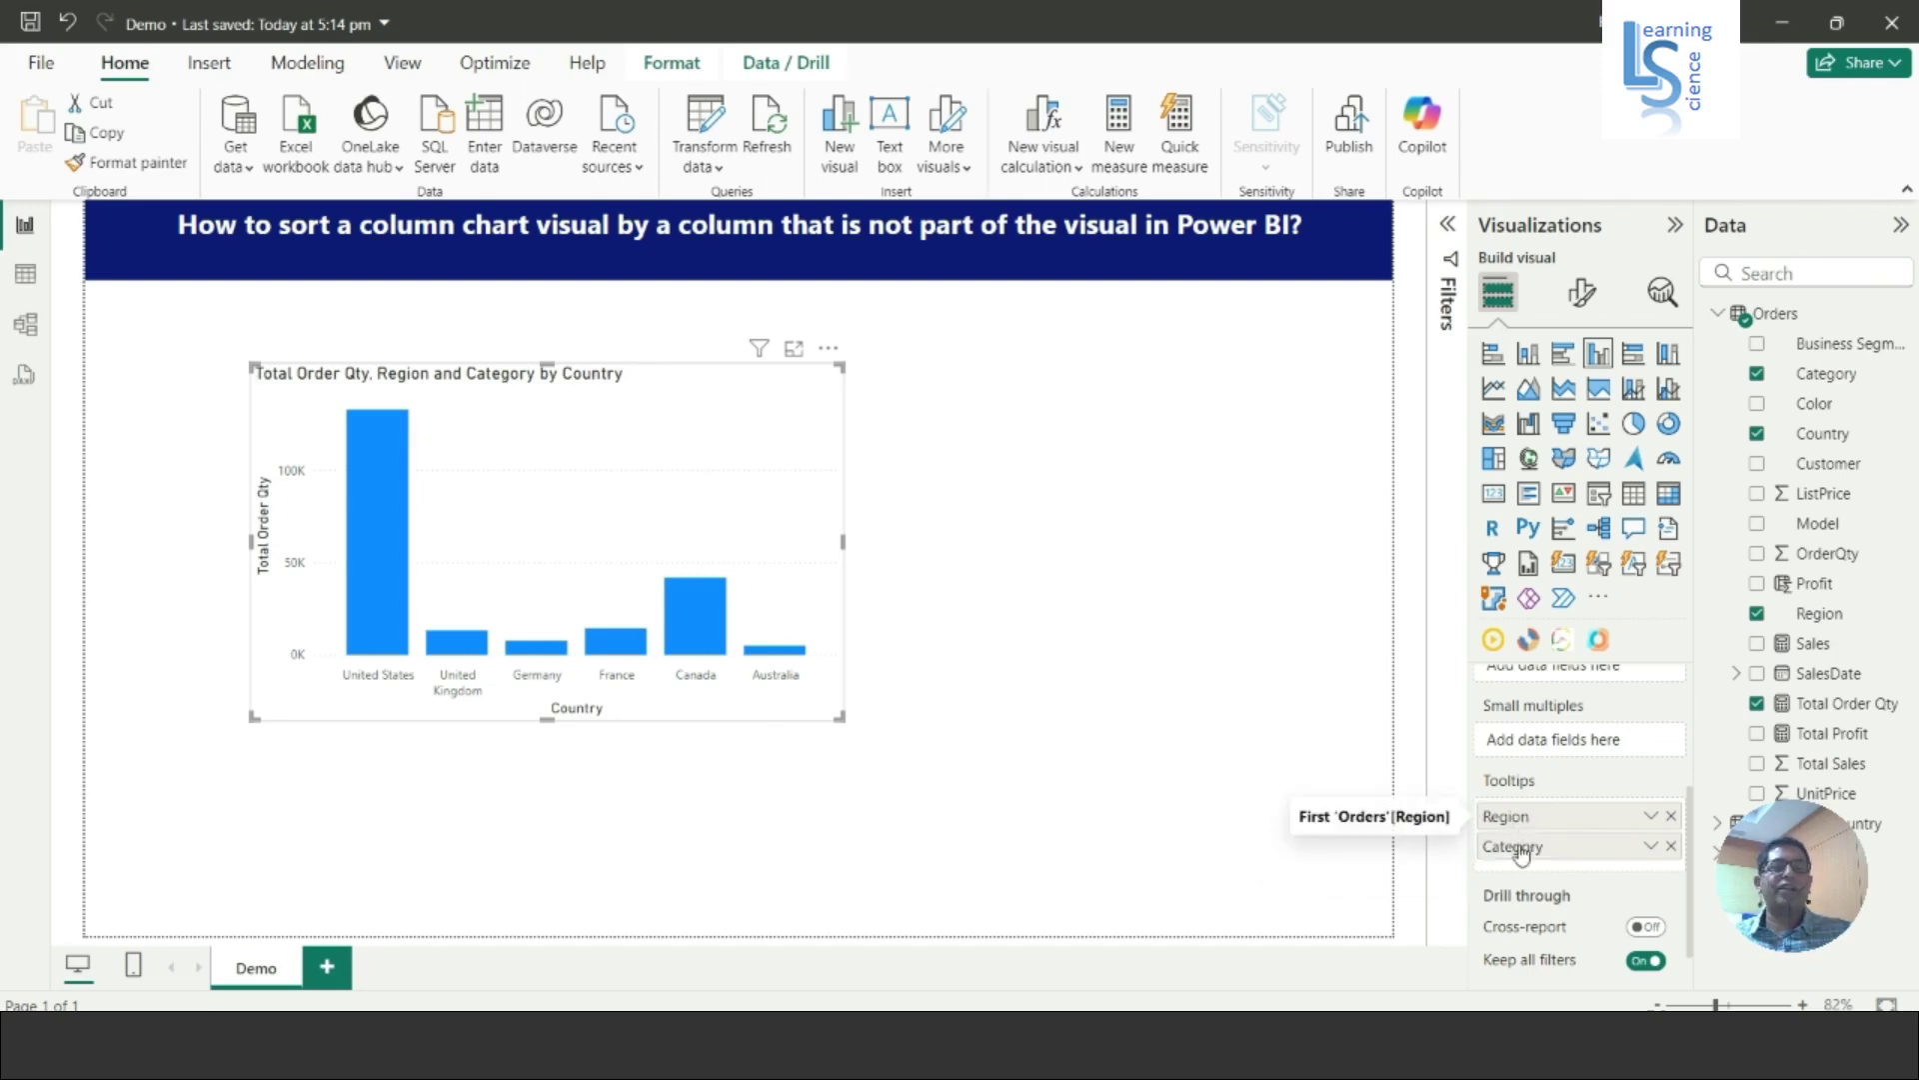
left_click(1037, 535)
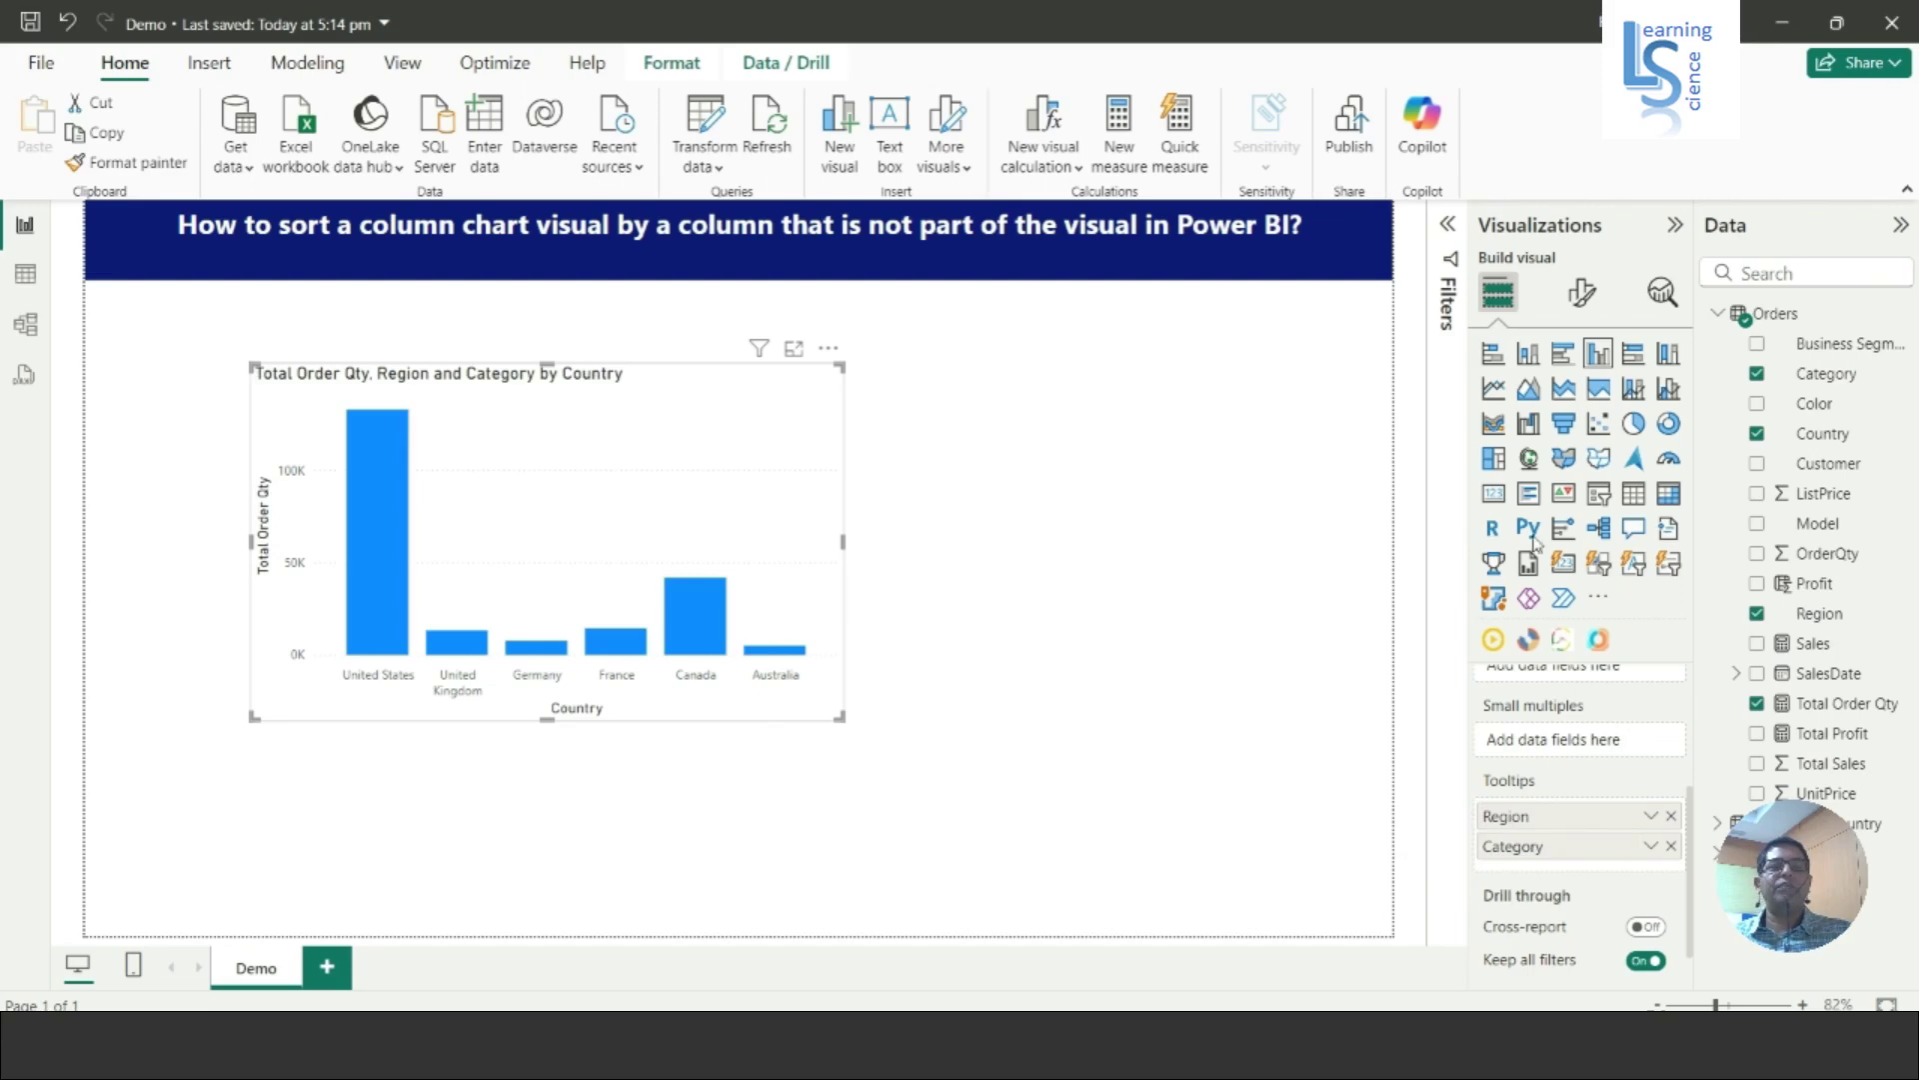
Add a Table visual, narrow it, and arrange it beside the column chart
left_click(1639, 503)
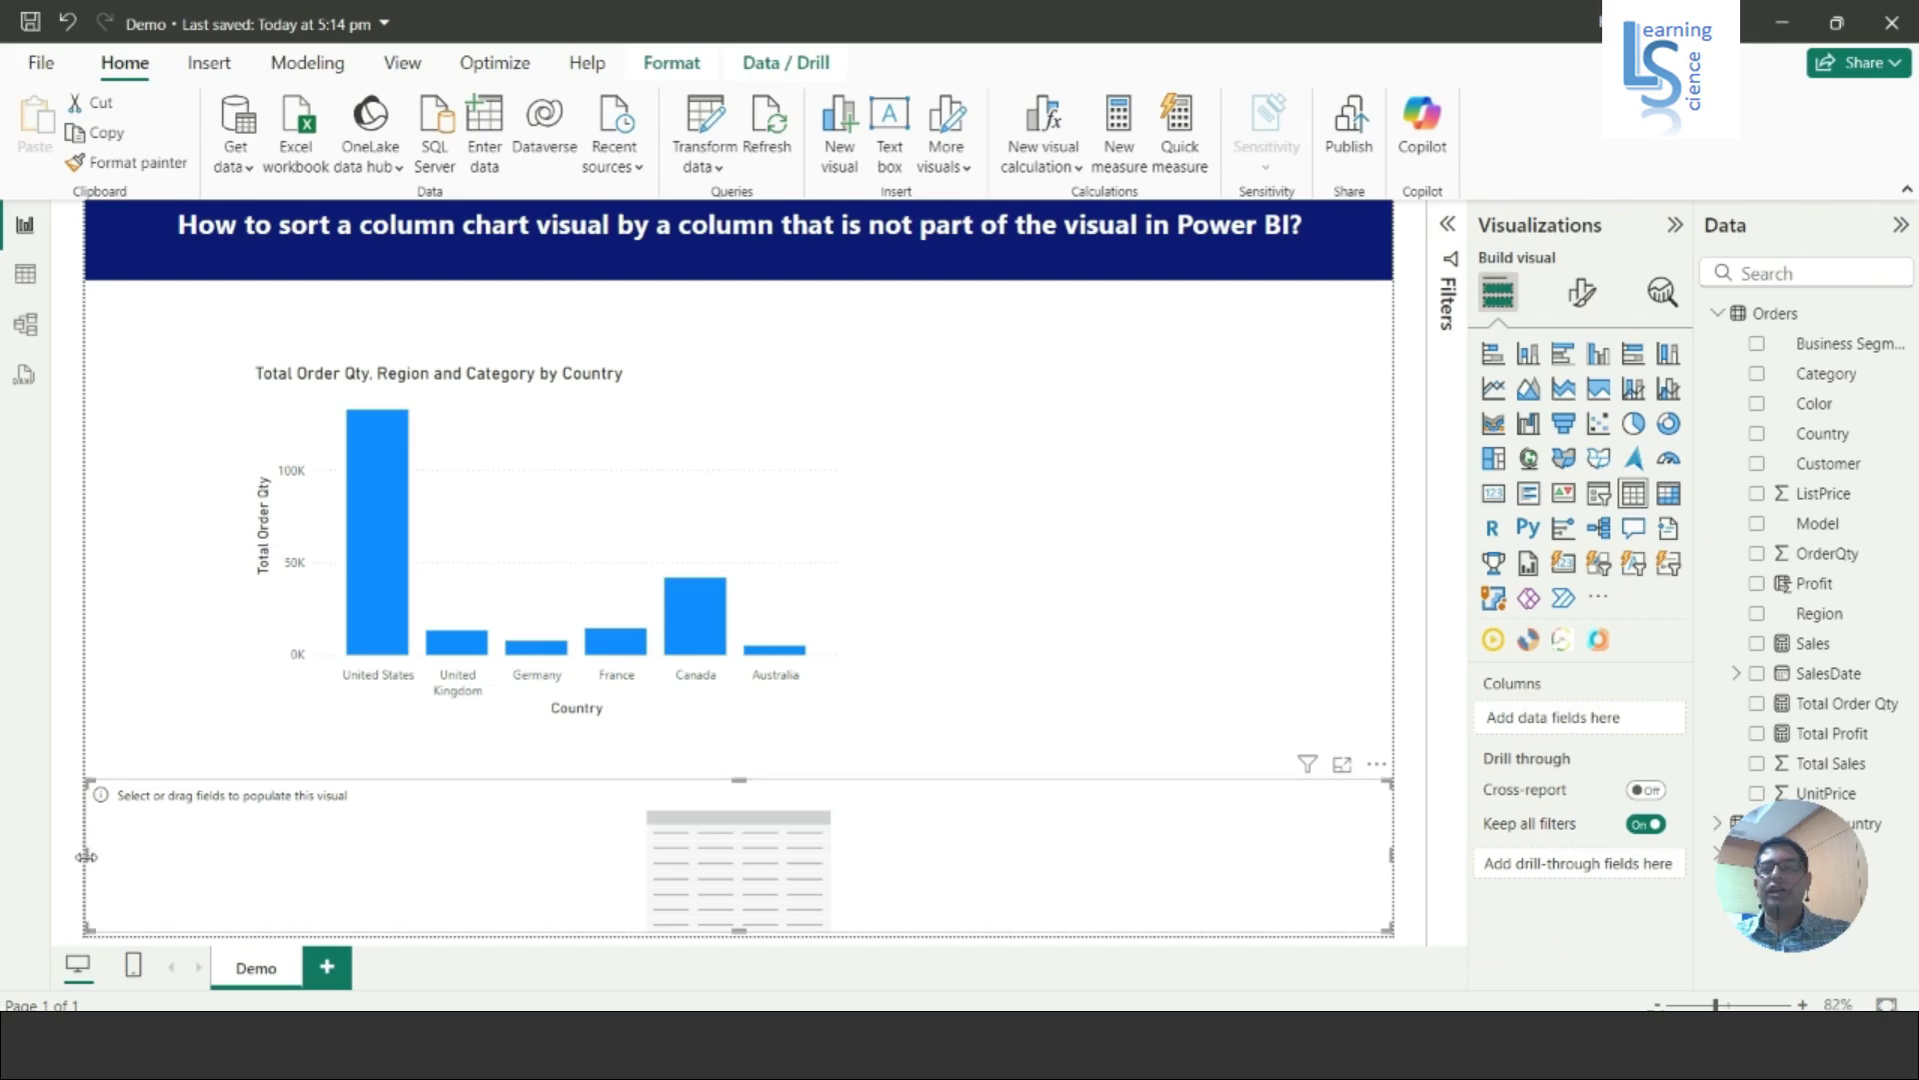
left_click_drag(86, 856, 774, 856)
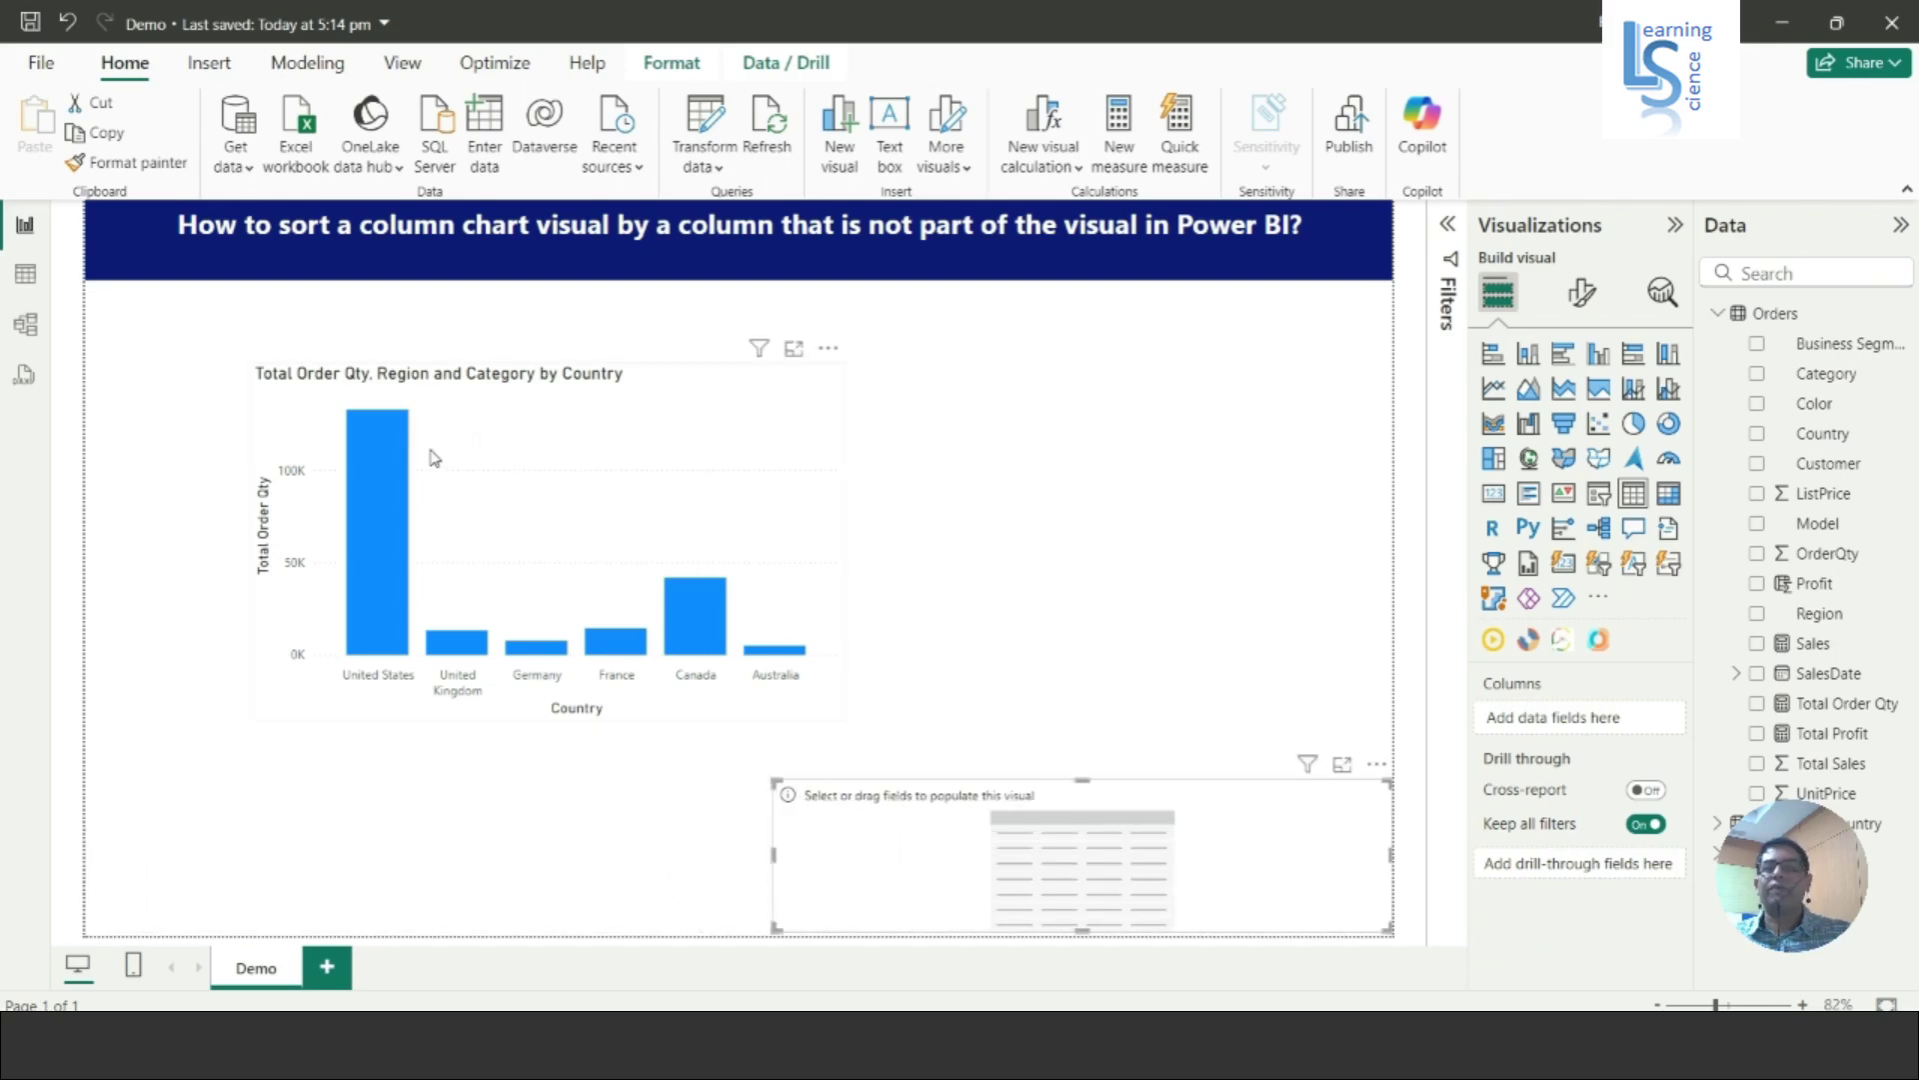
left_click_drag(431, 458, 303, 437)
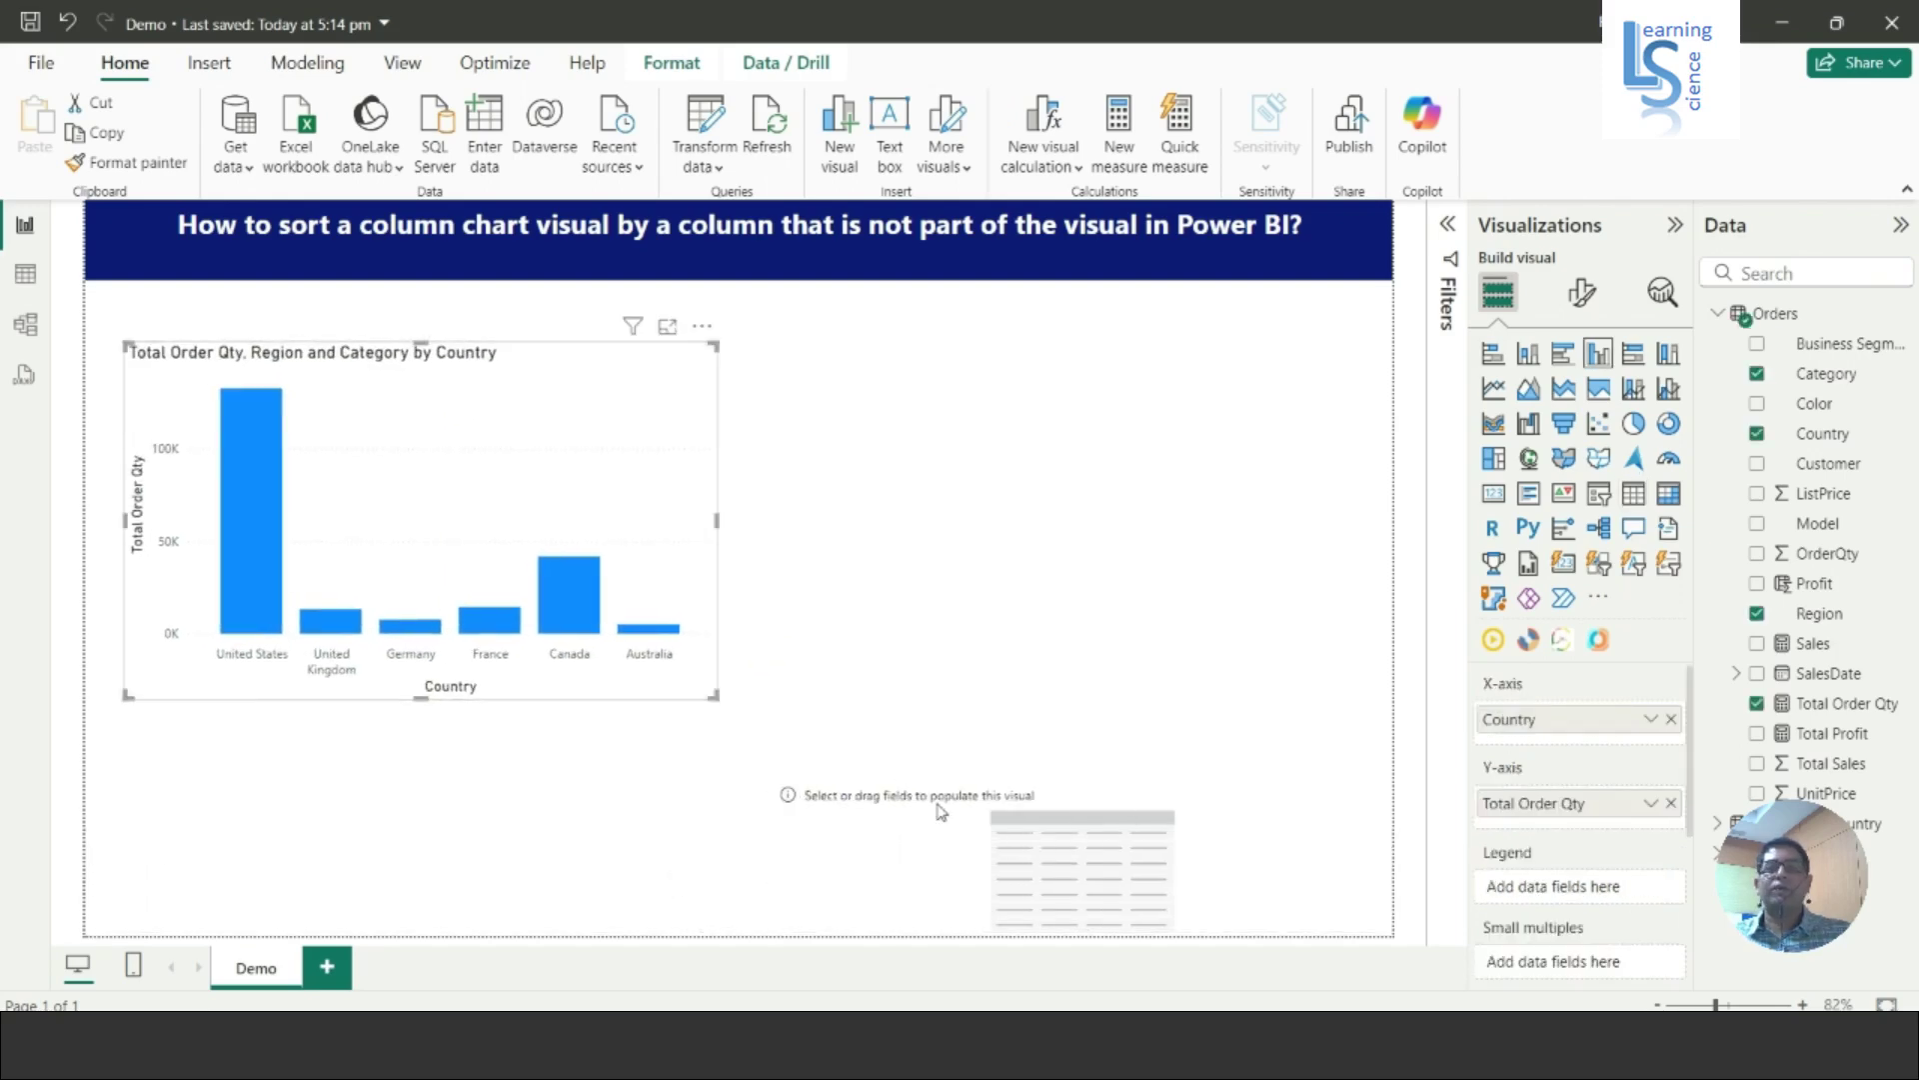
left_click_drag(1068, 909, 1086, 596)
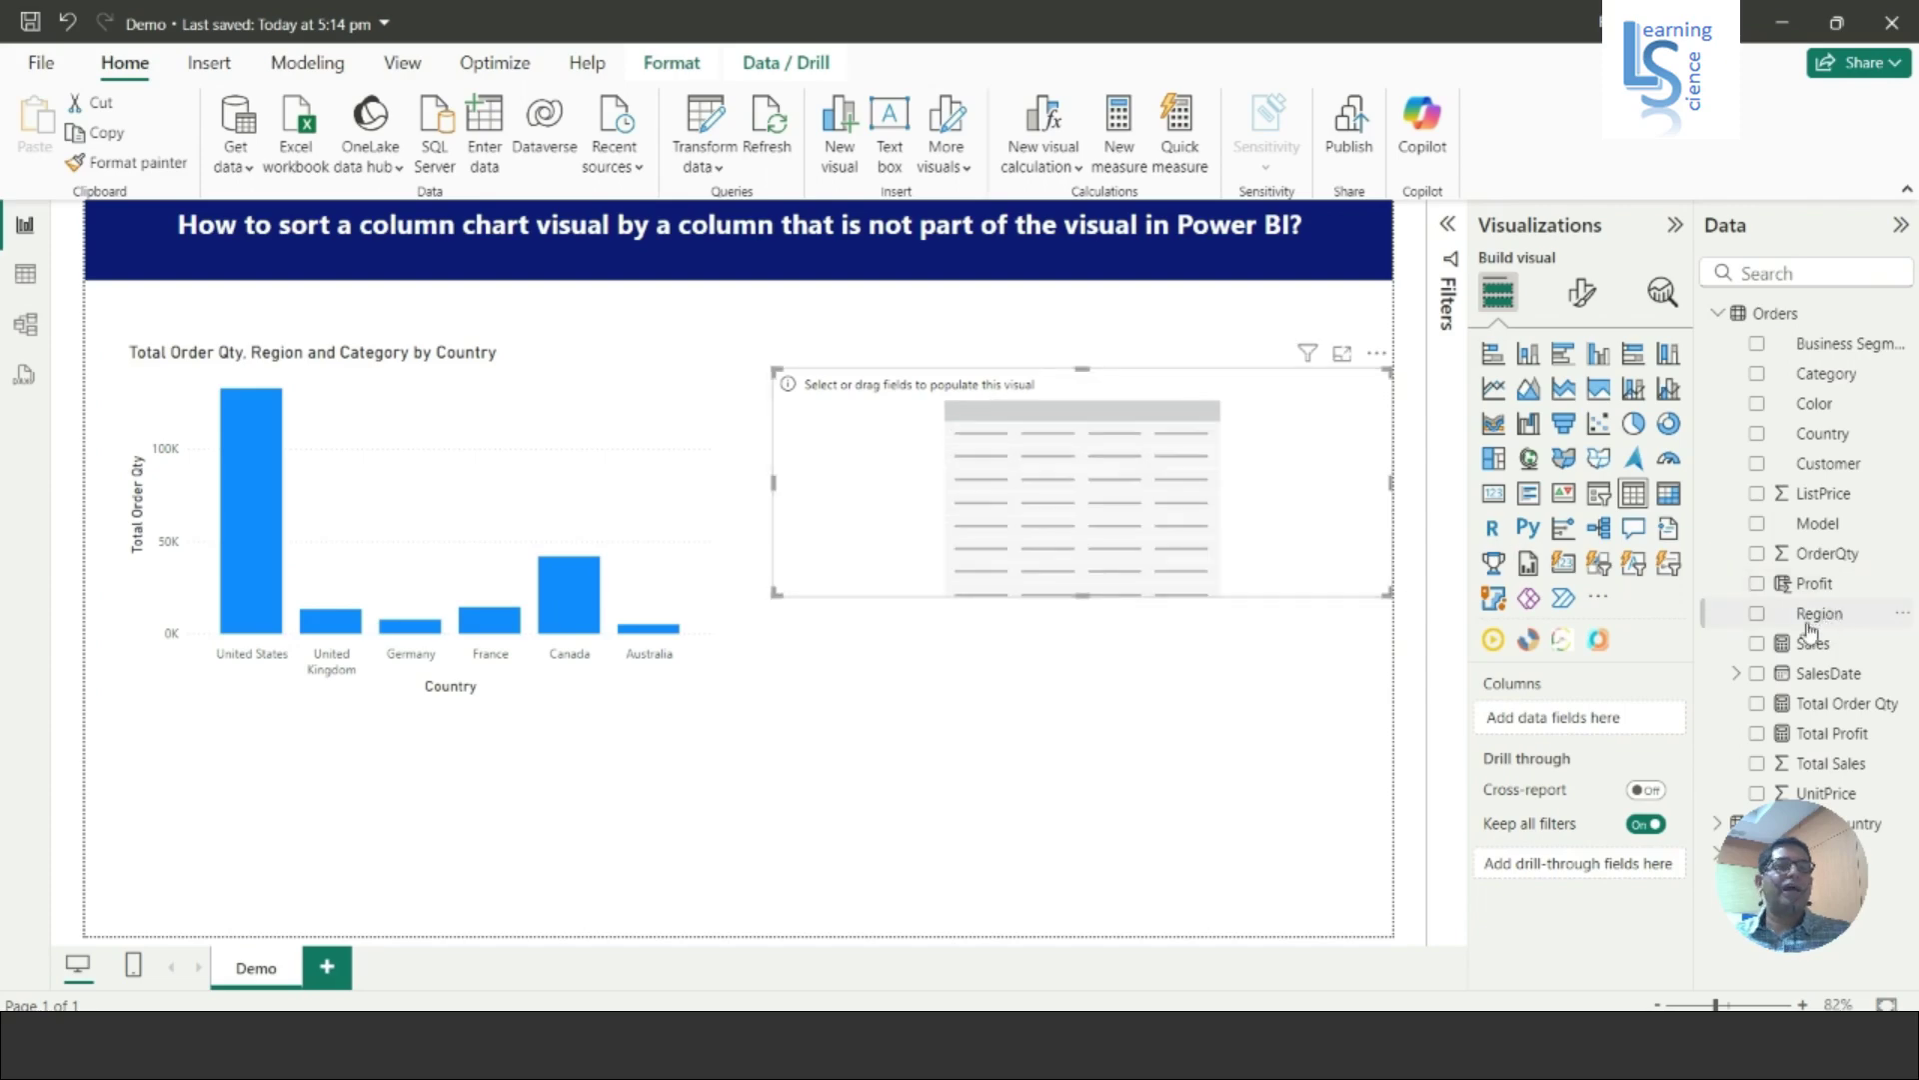
Fill the table with Region, Country and Total Order Qty, then hide the Data and Visualizations panes
left_click_drag(1810, 628, 1590, 730)
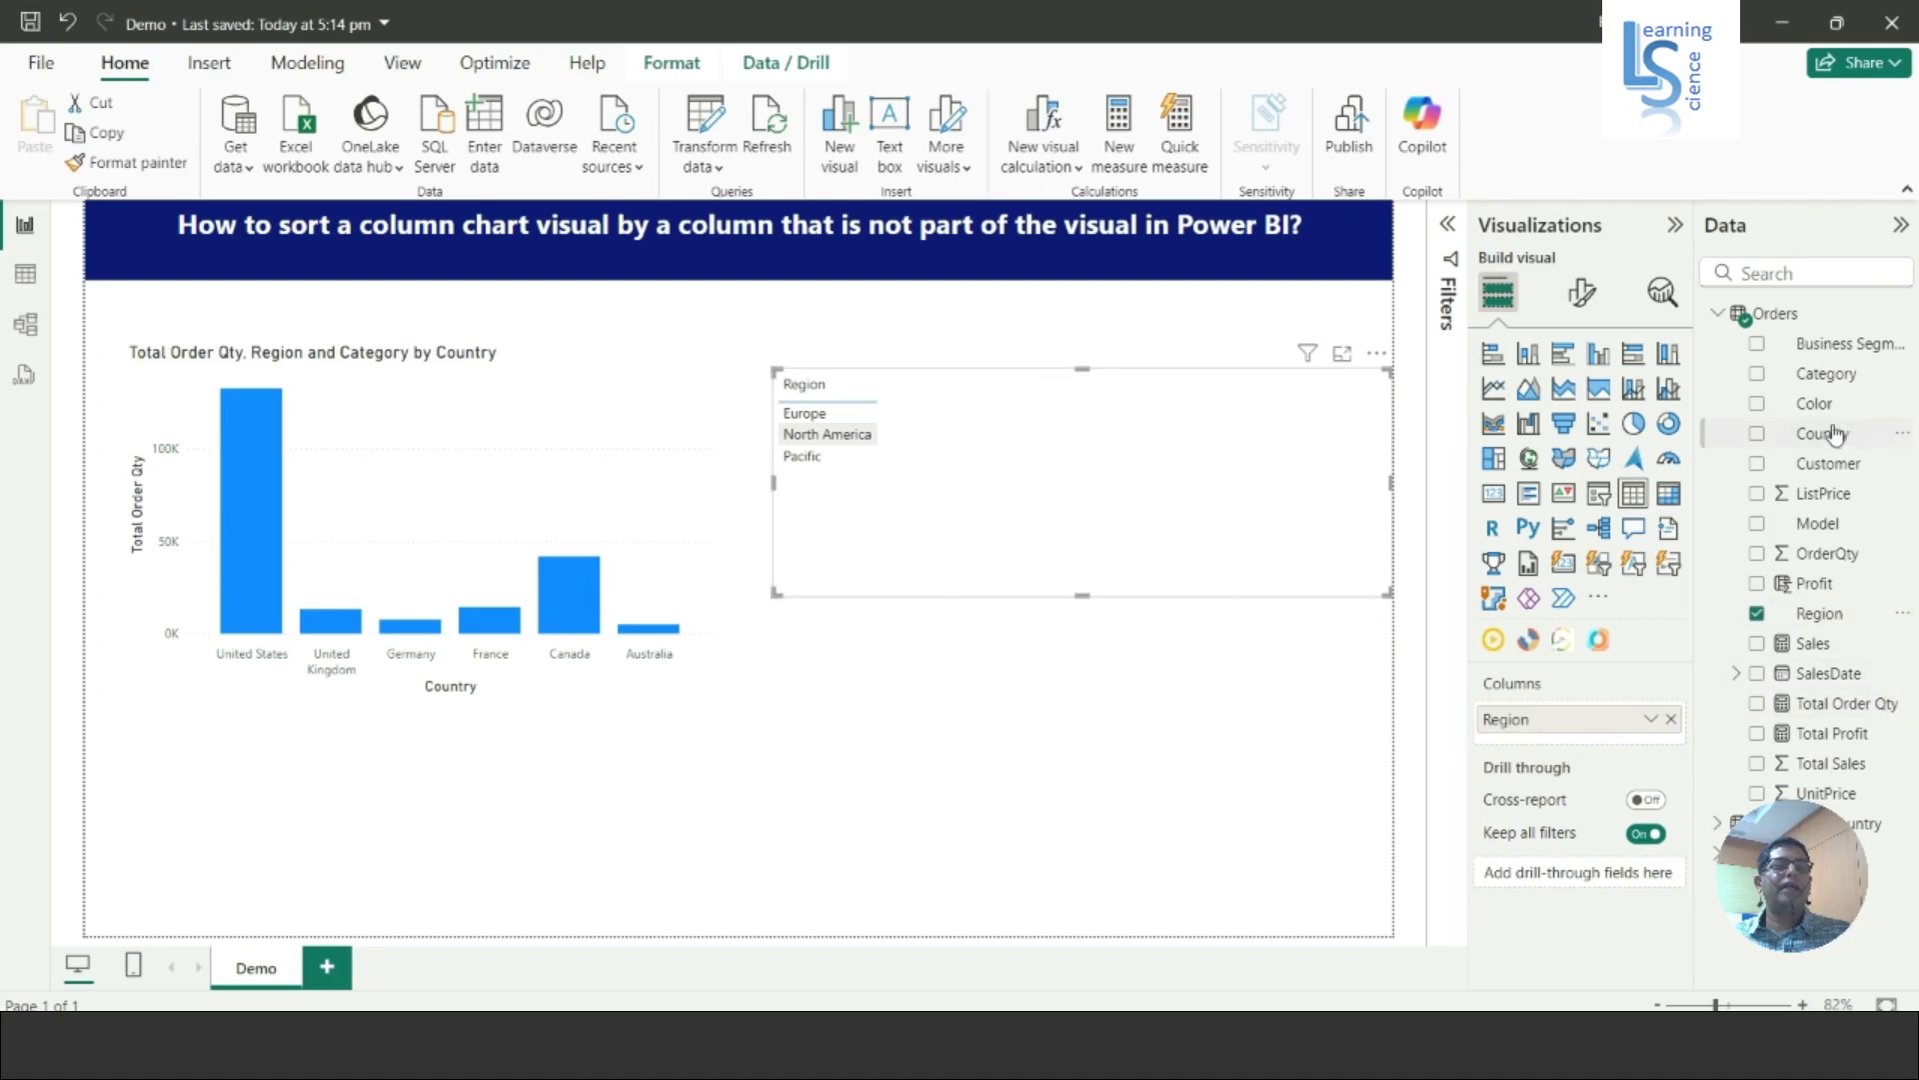
left_click_drag(1840, 433, 1575, 739)
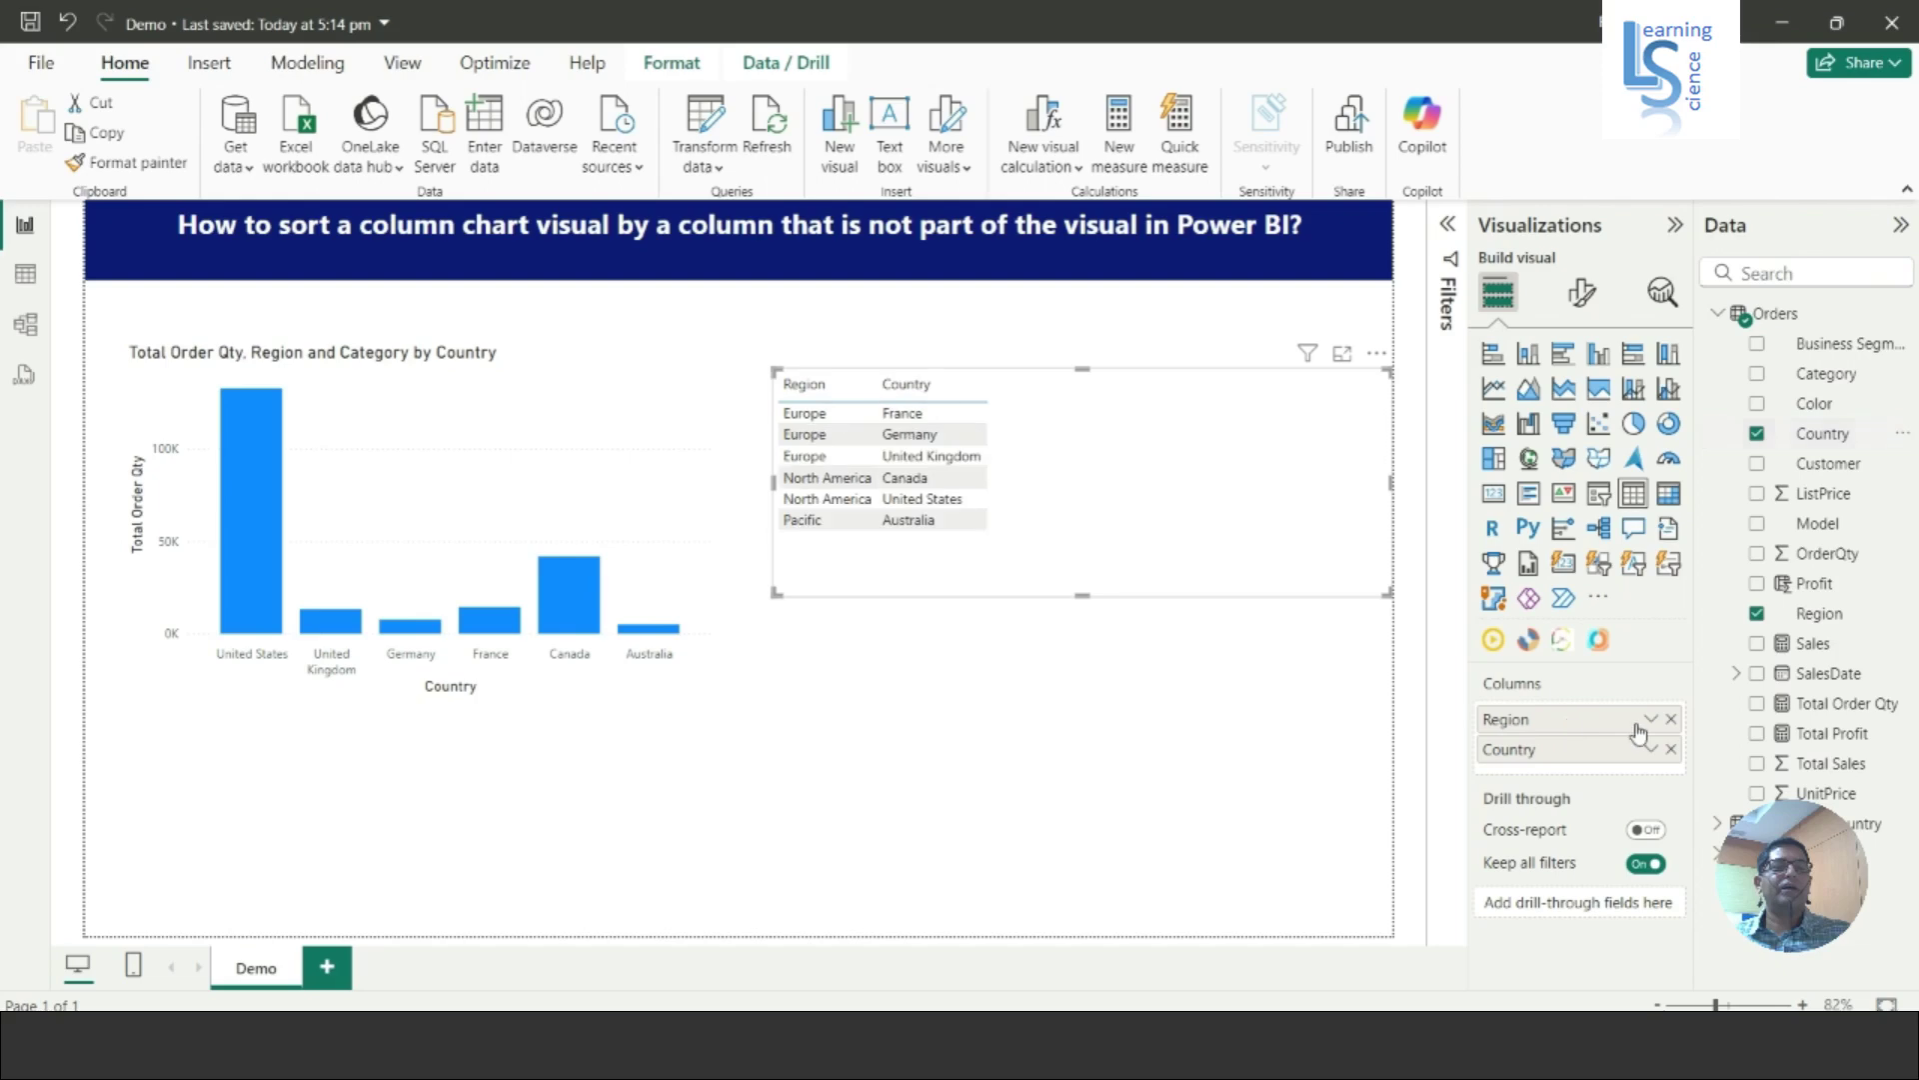
left_click_drag(1849, 705, 1600, 778)
left_click(1901, 232)
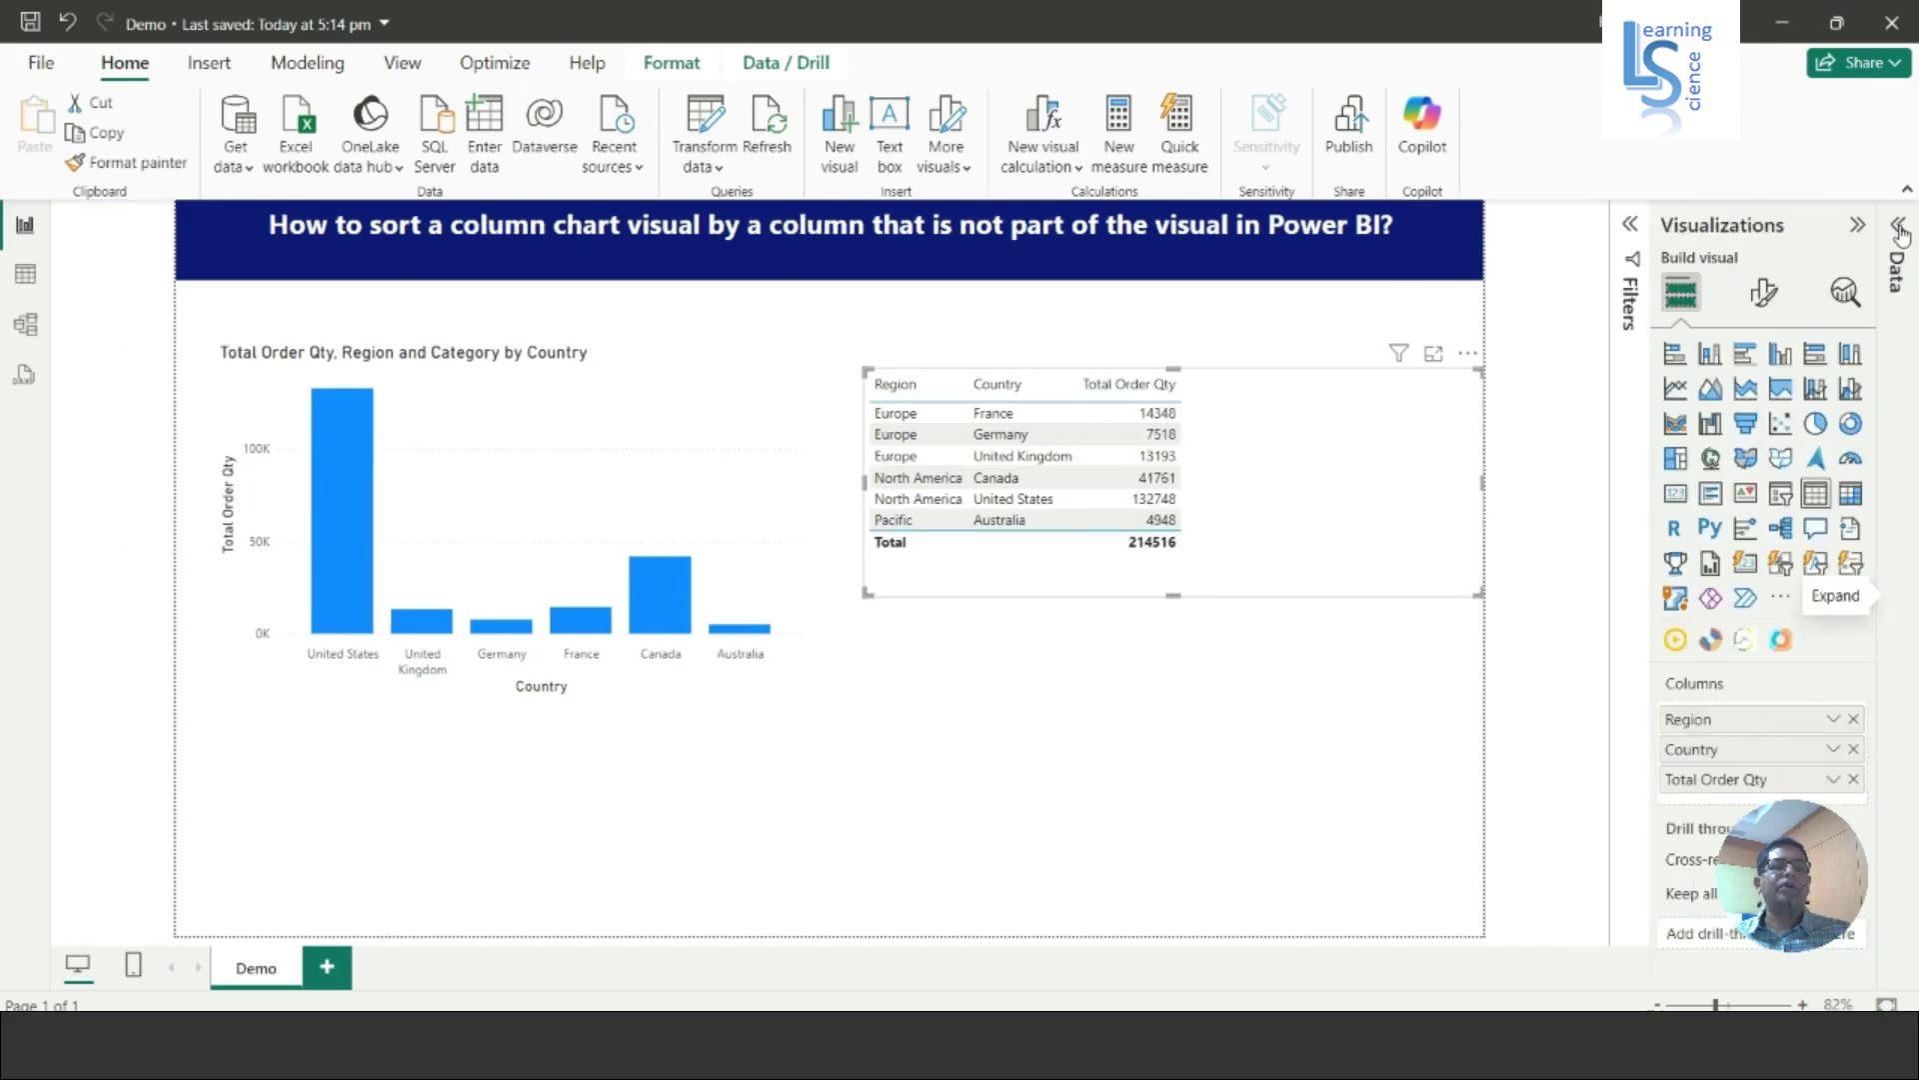
left_click(1852, 235)
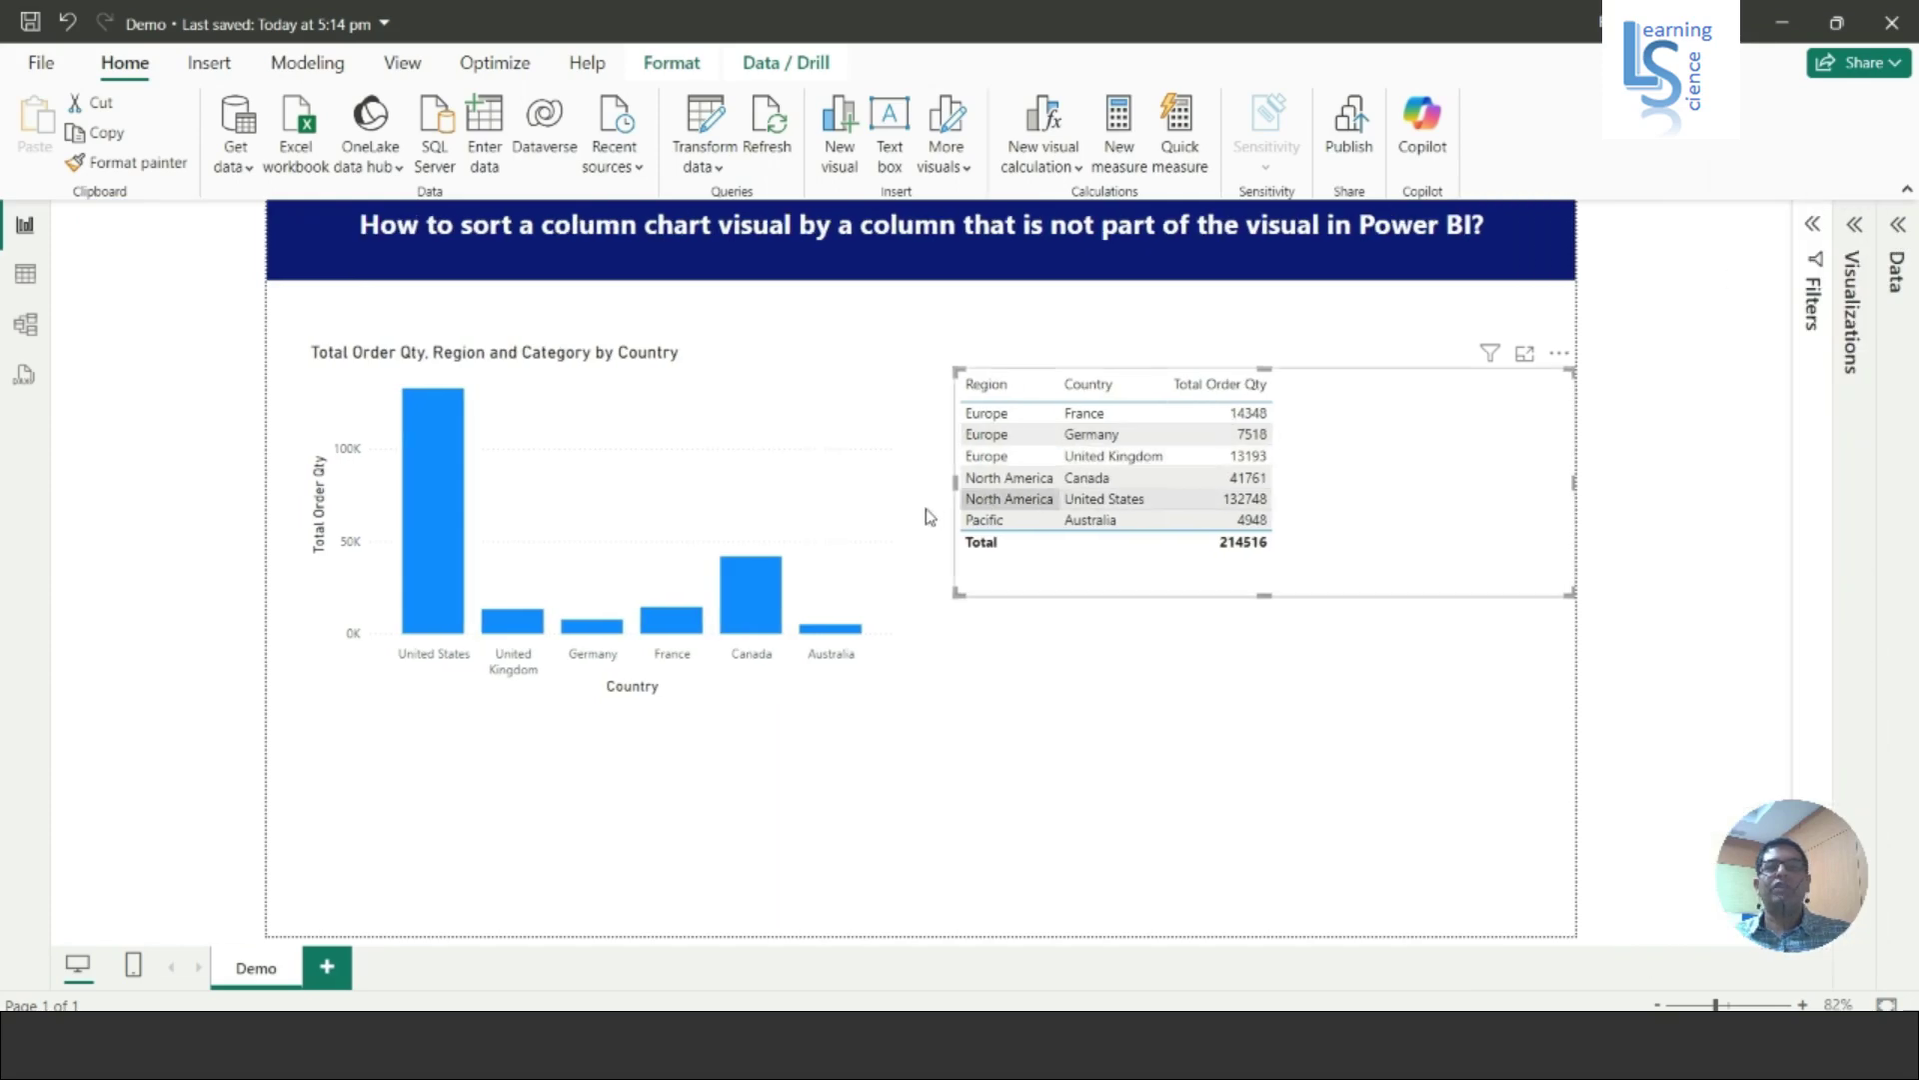
Narrow the table and sort the chart's axis by Region, keeping descending order
left_click_drag(951, 482, 1075, 482)
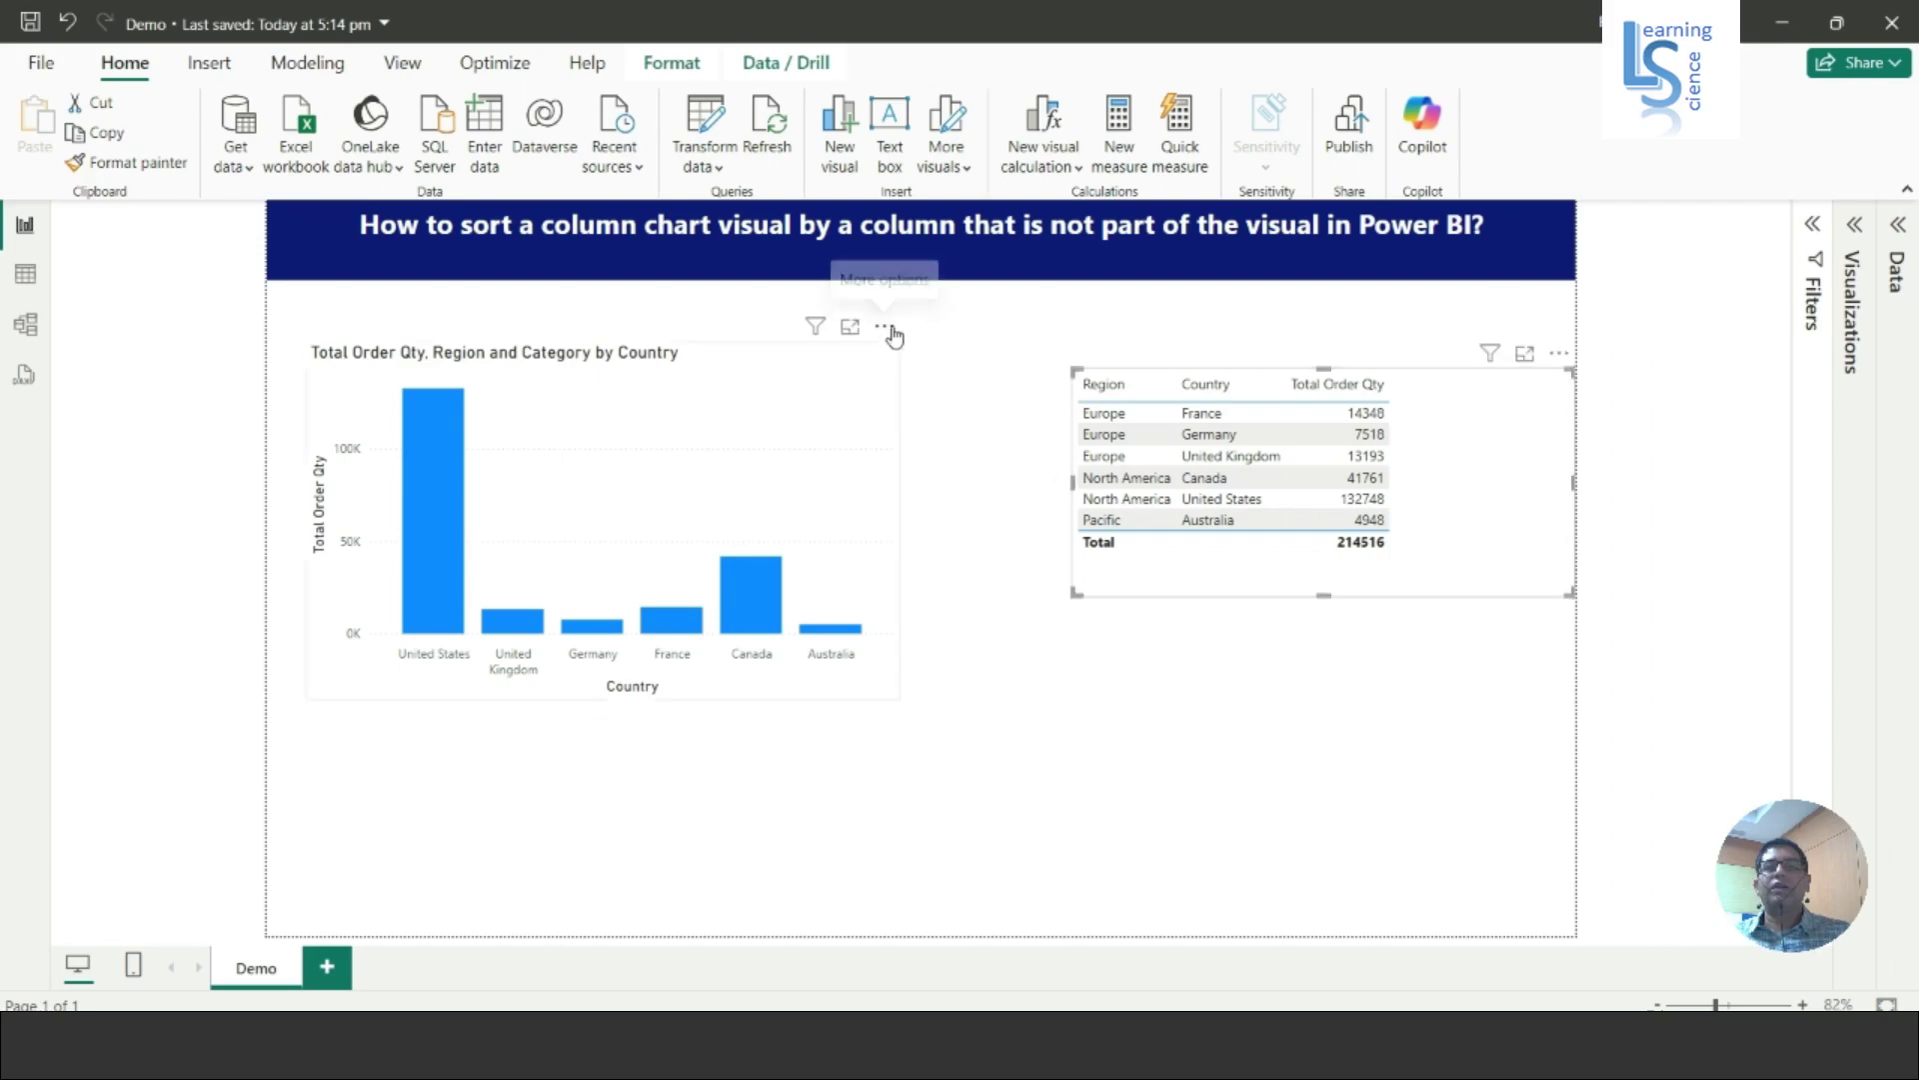
left_click(884, 325)
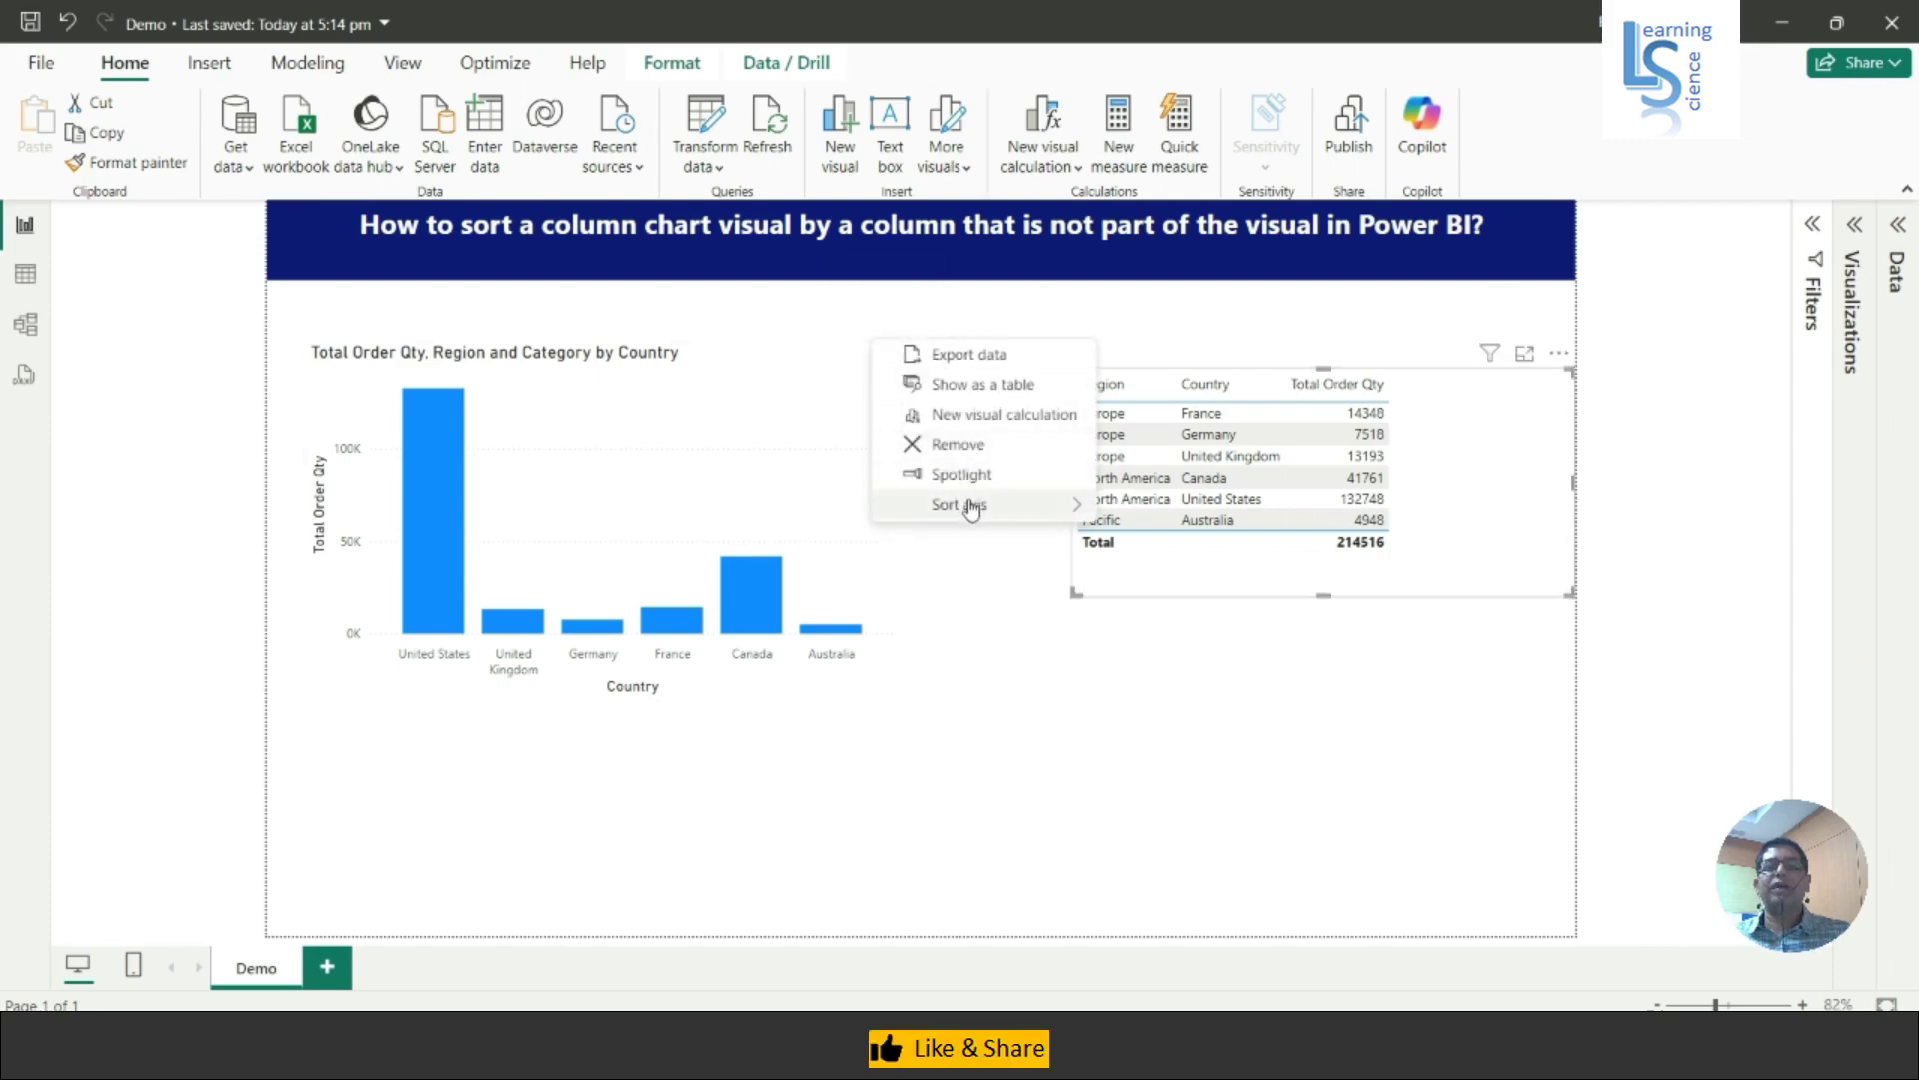
mouse_move(977, 505)
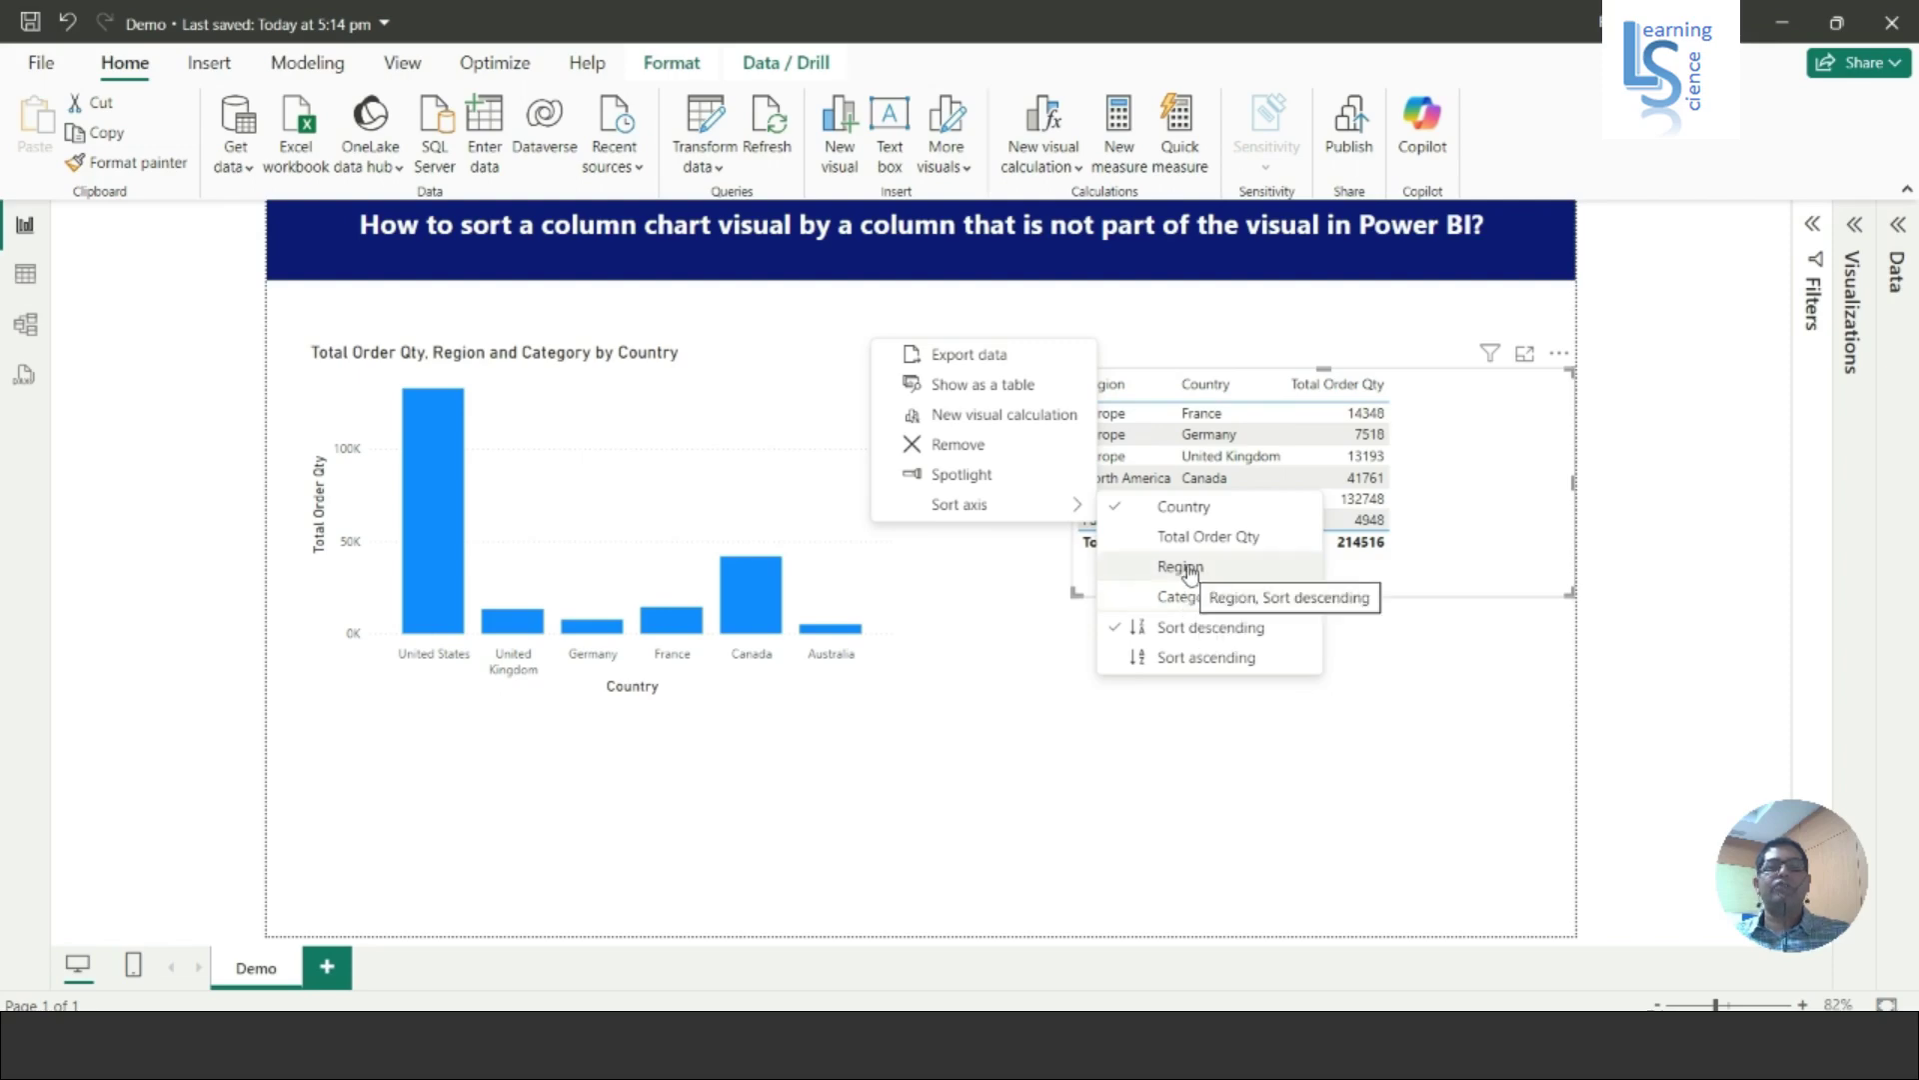
left_click(1189, 570)
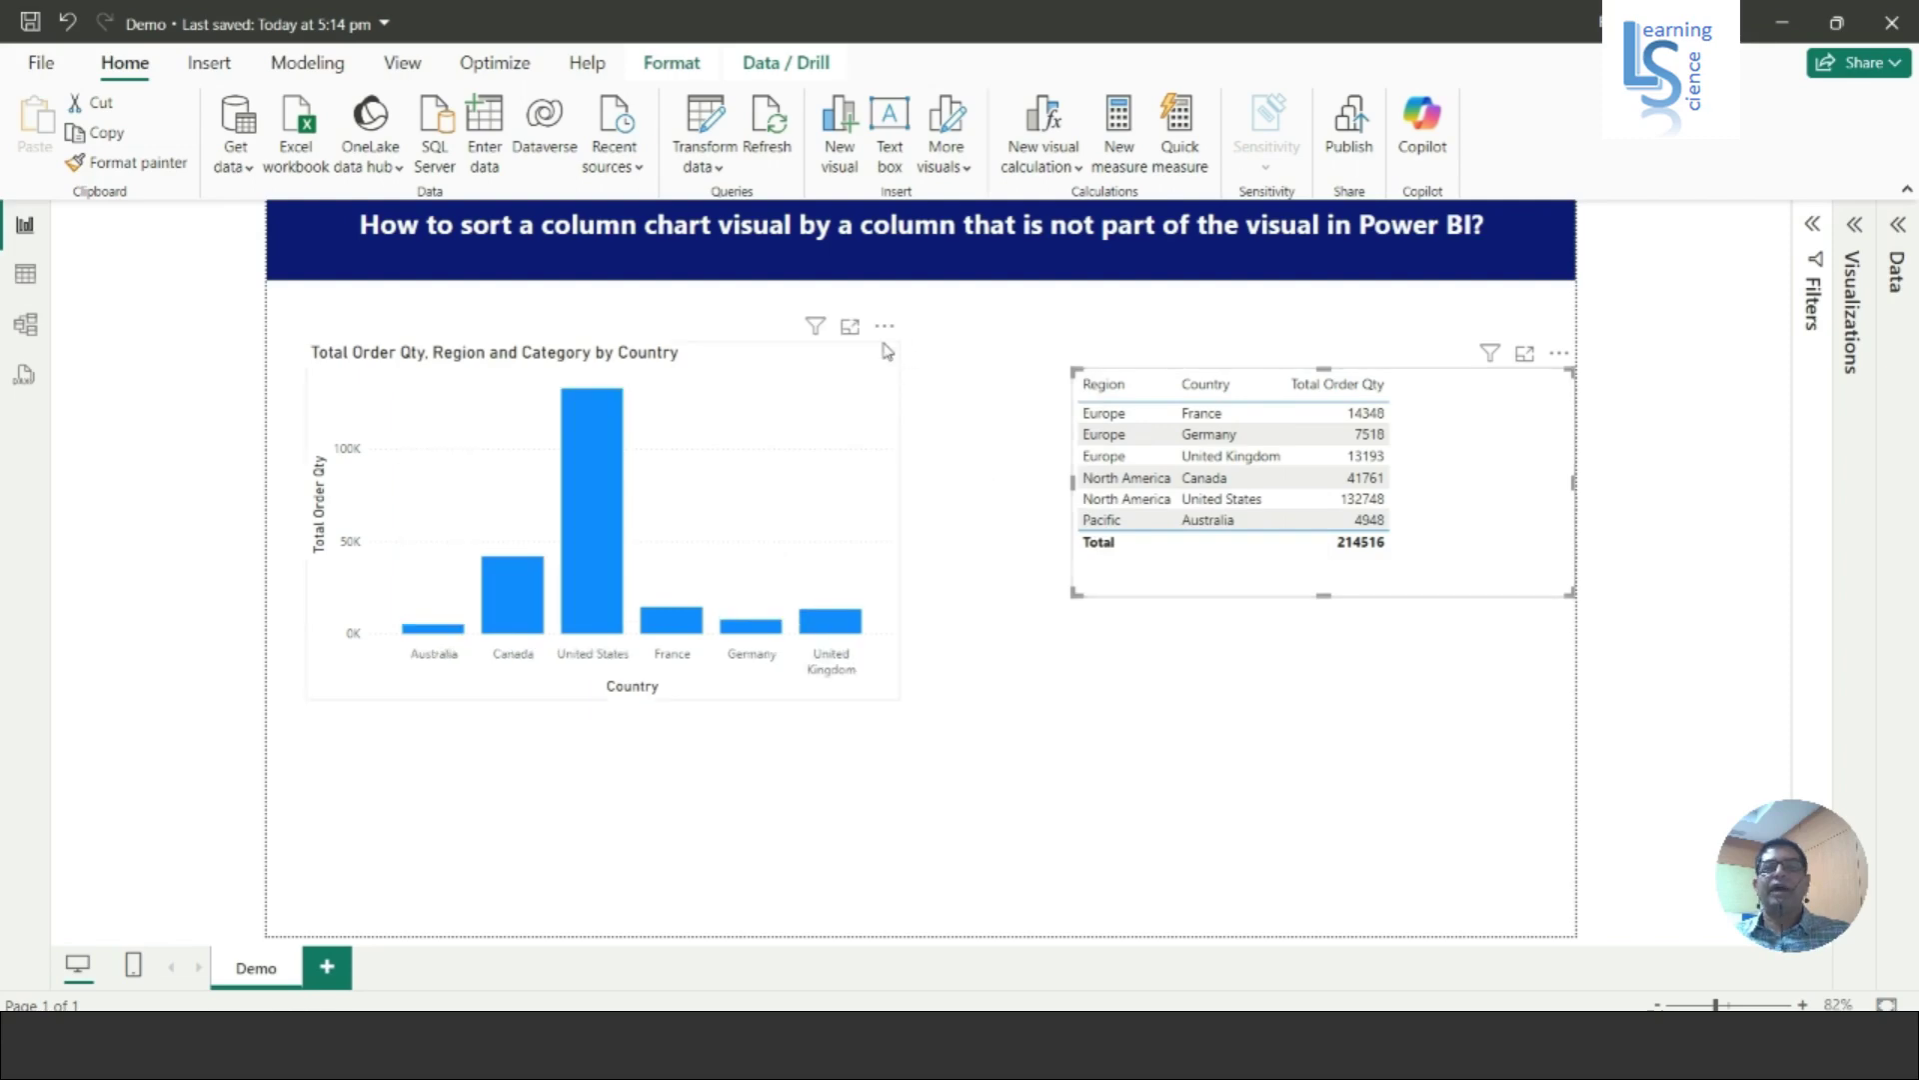
left_click(885, 326)
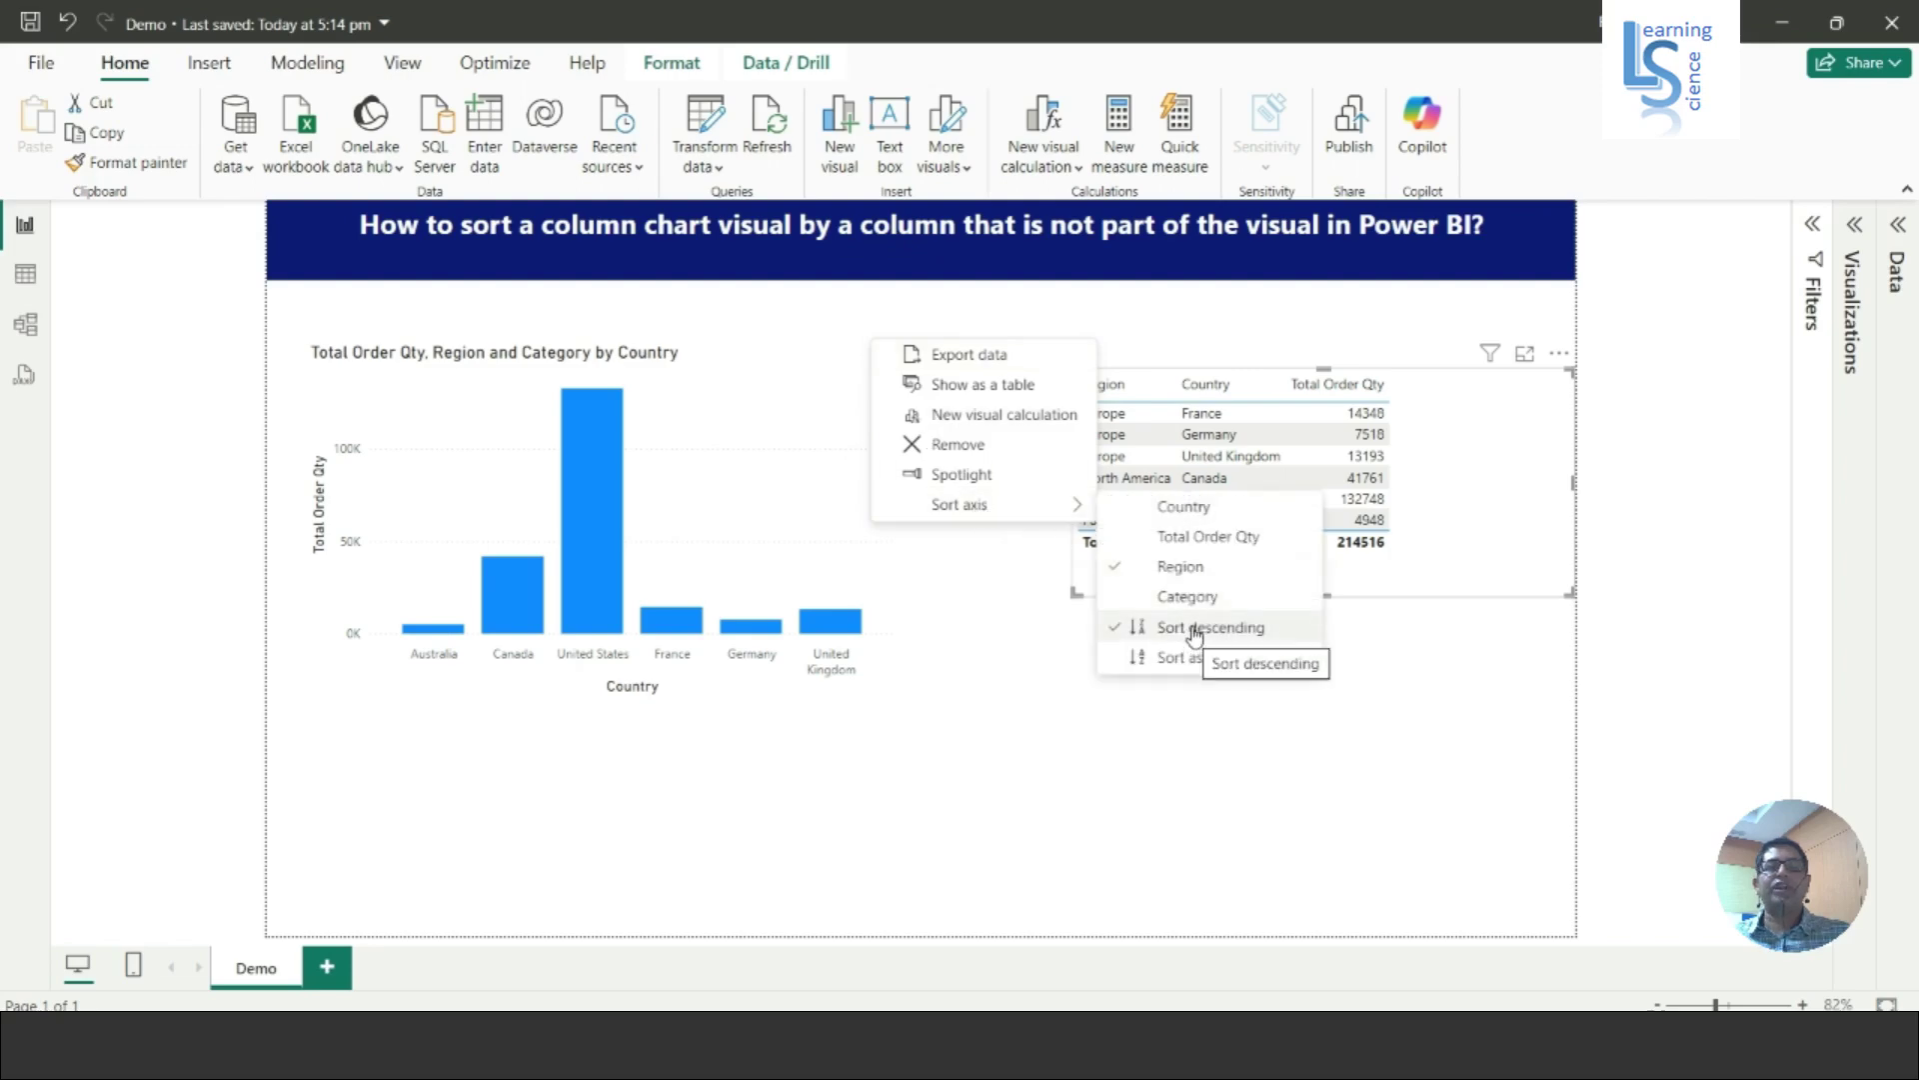
left_click(1193, 821)
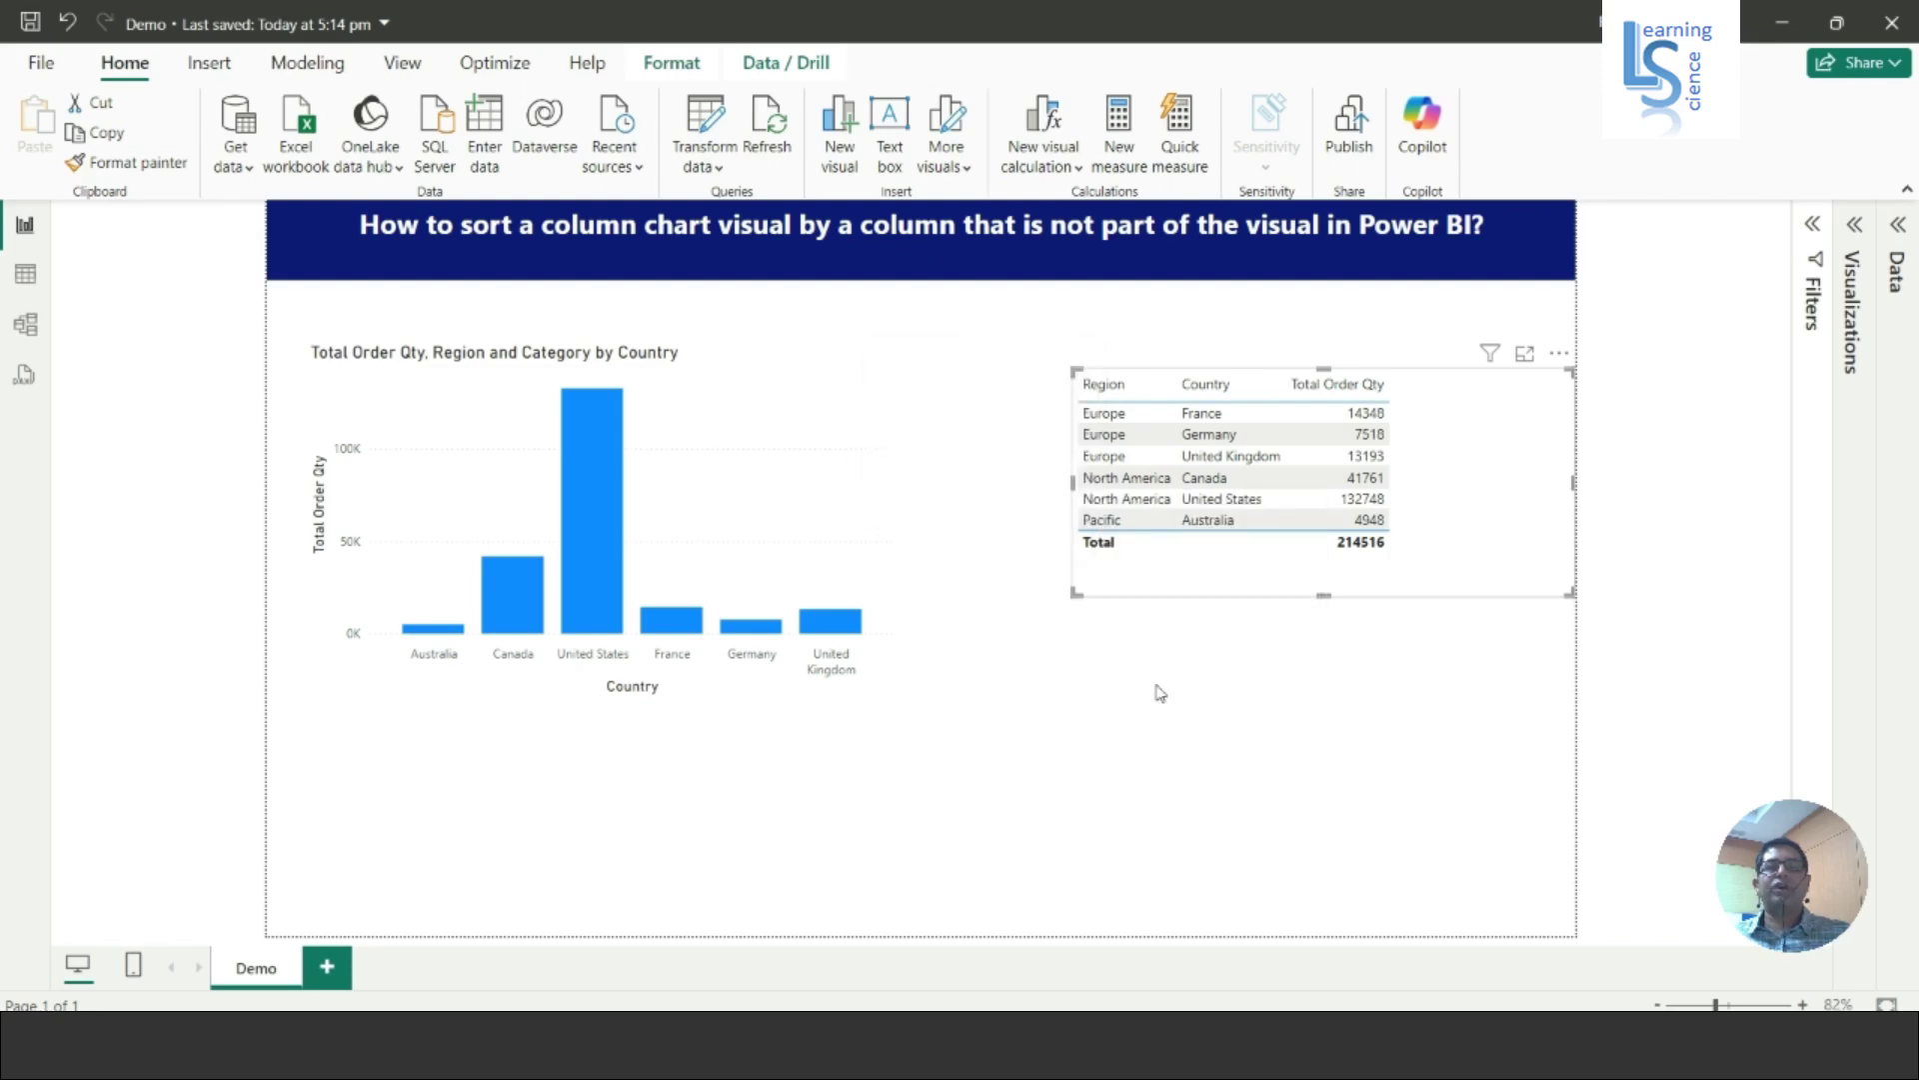
Sort both the table's Region column and the chart's Region axis ascending
left_click(1106, 389)
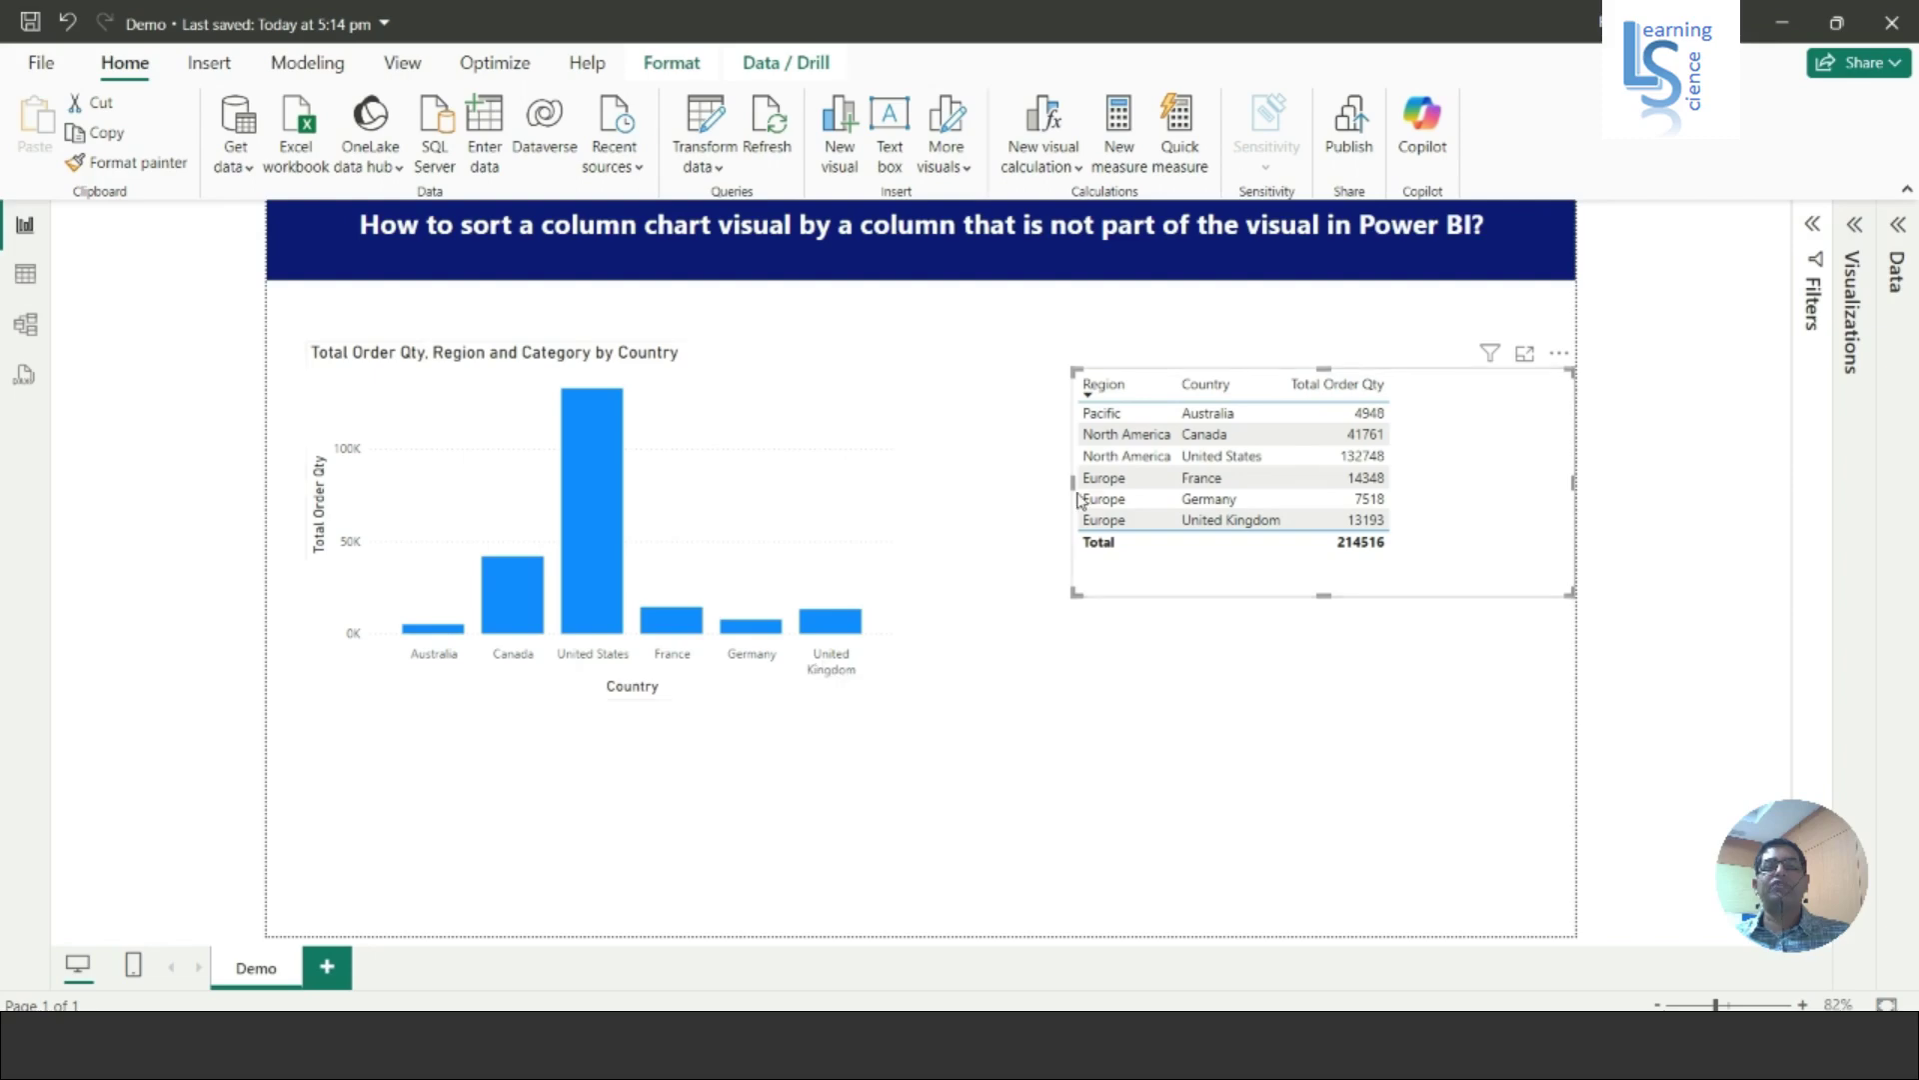
left_click(880, 328)
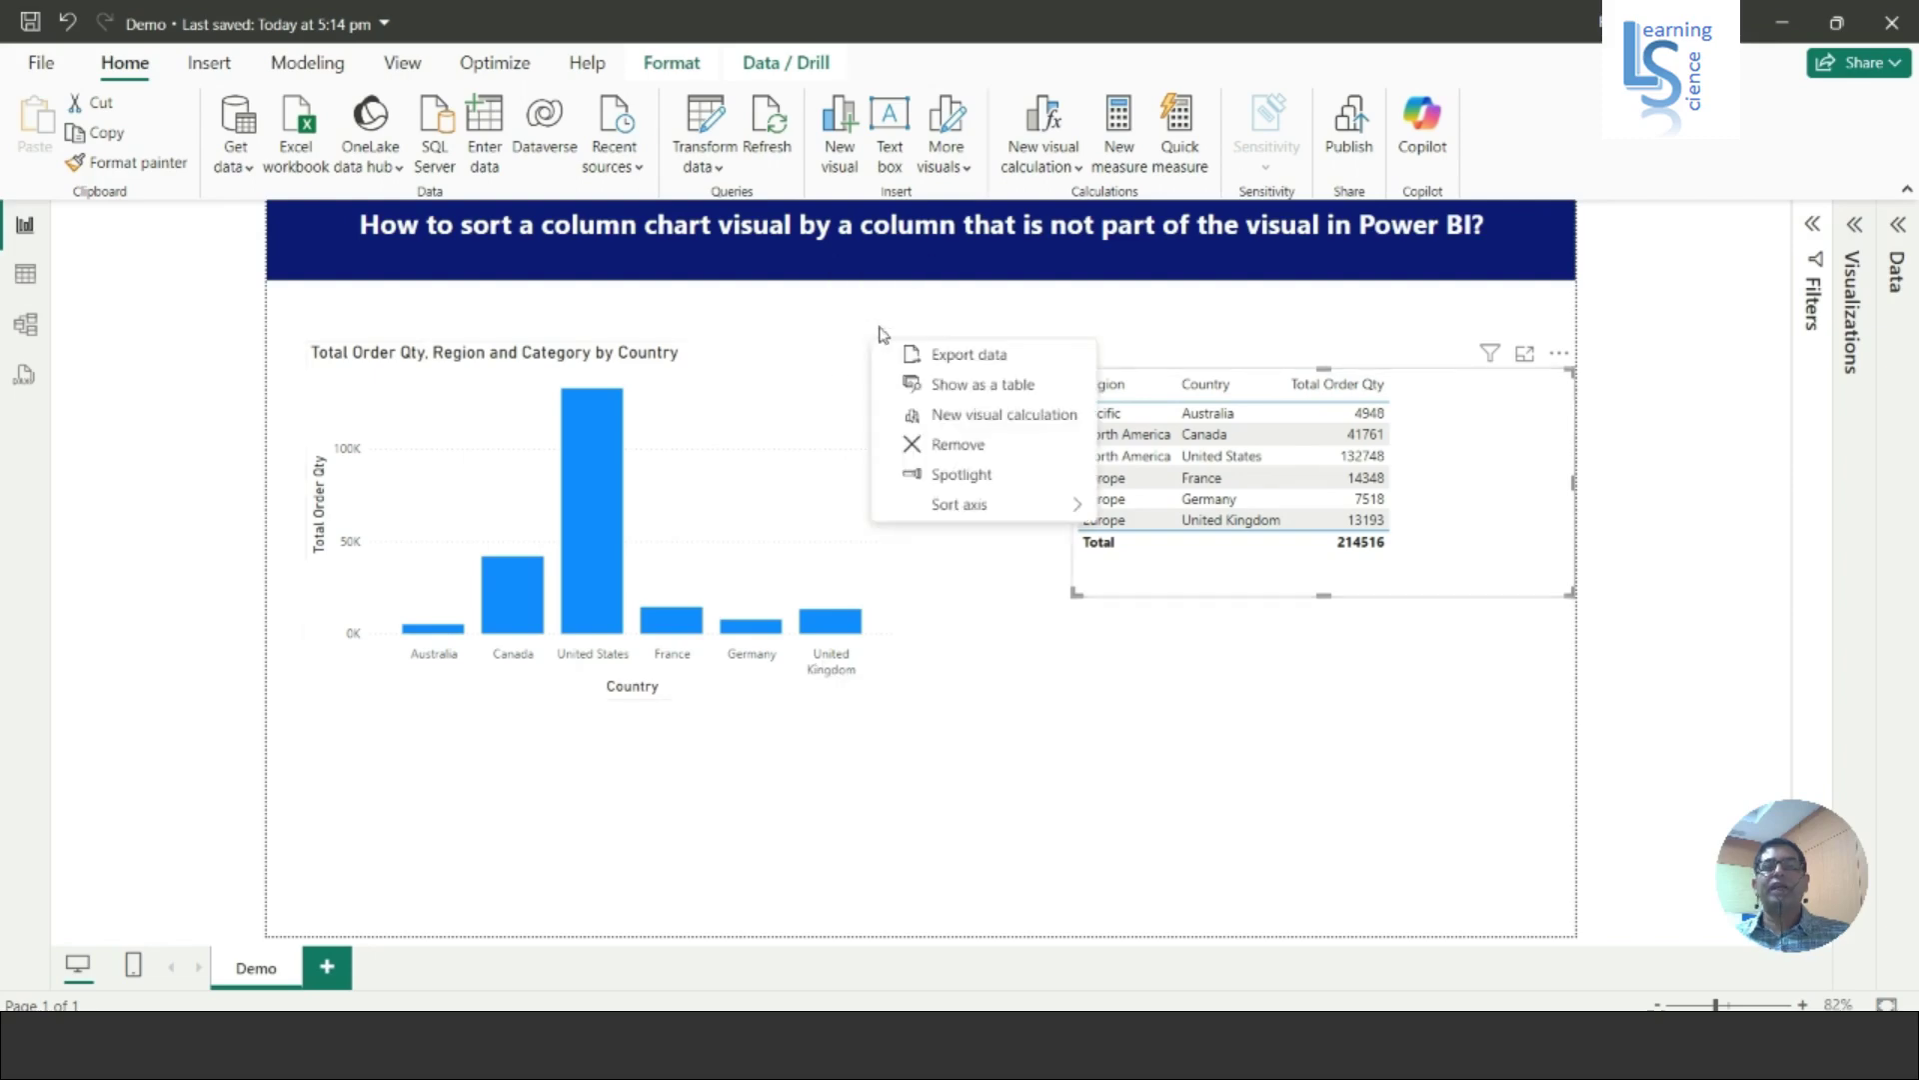
mouse_move(960, 502)
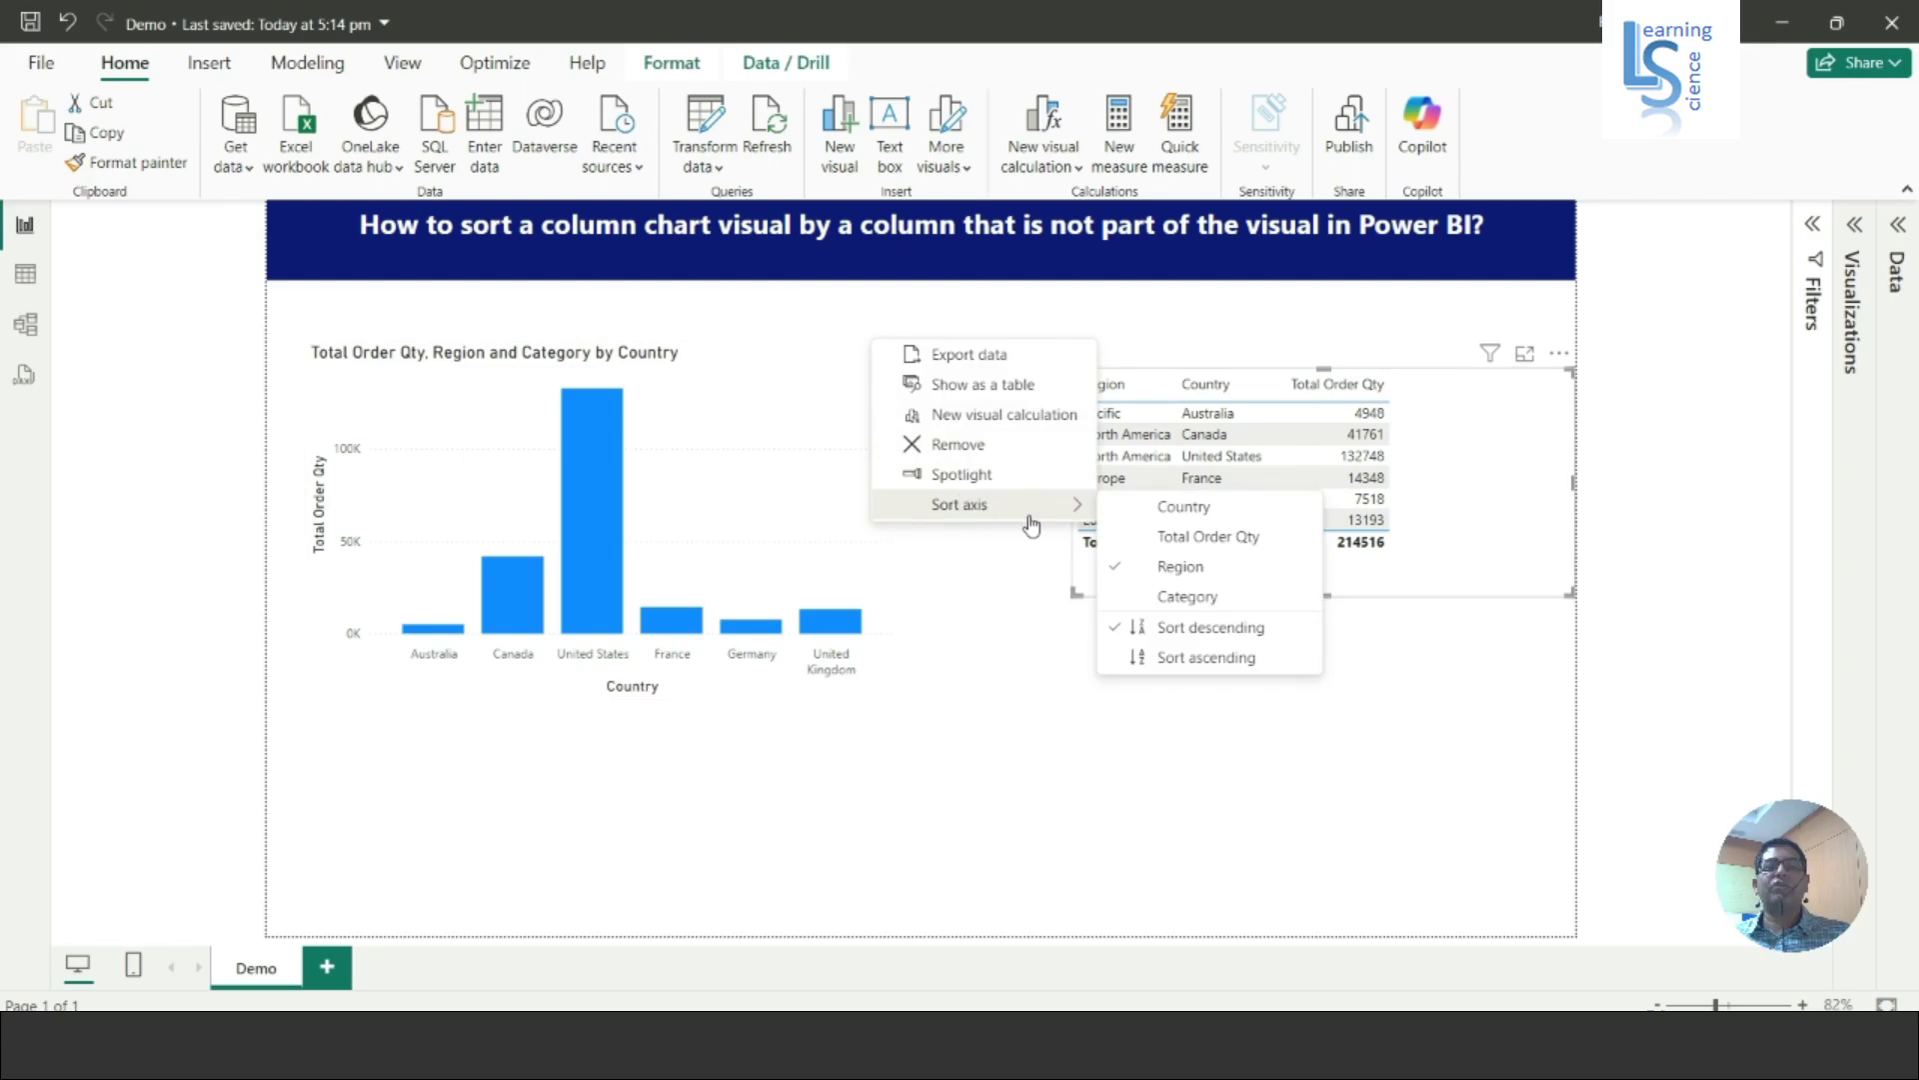
left_click(1210, 668)
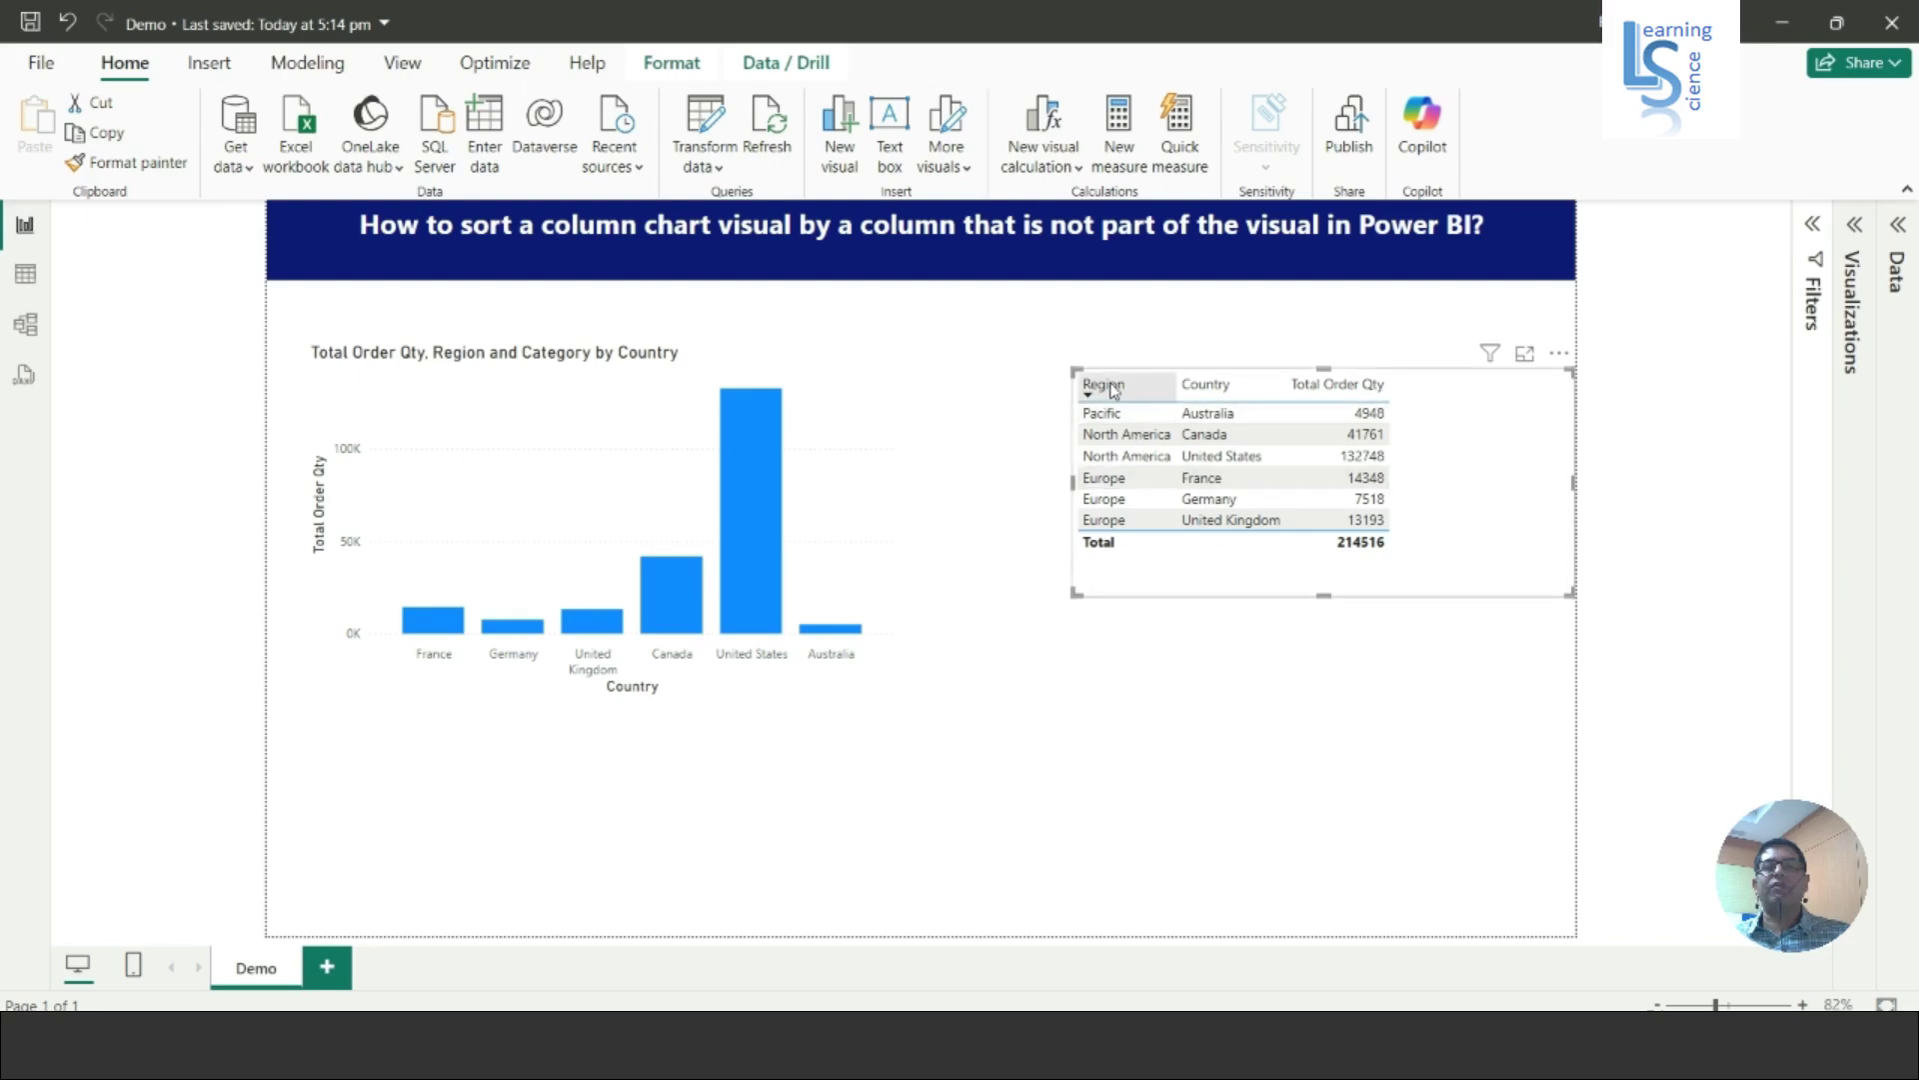
left_click(1112, 389)
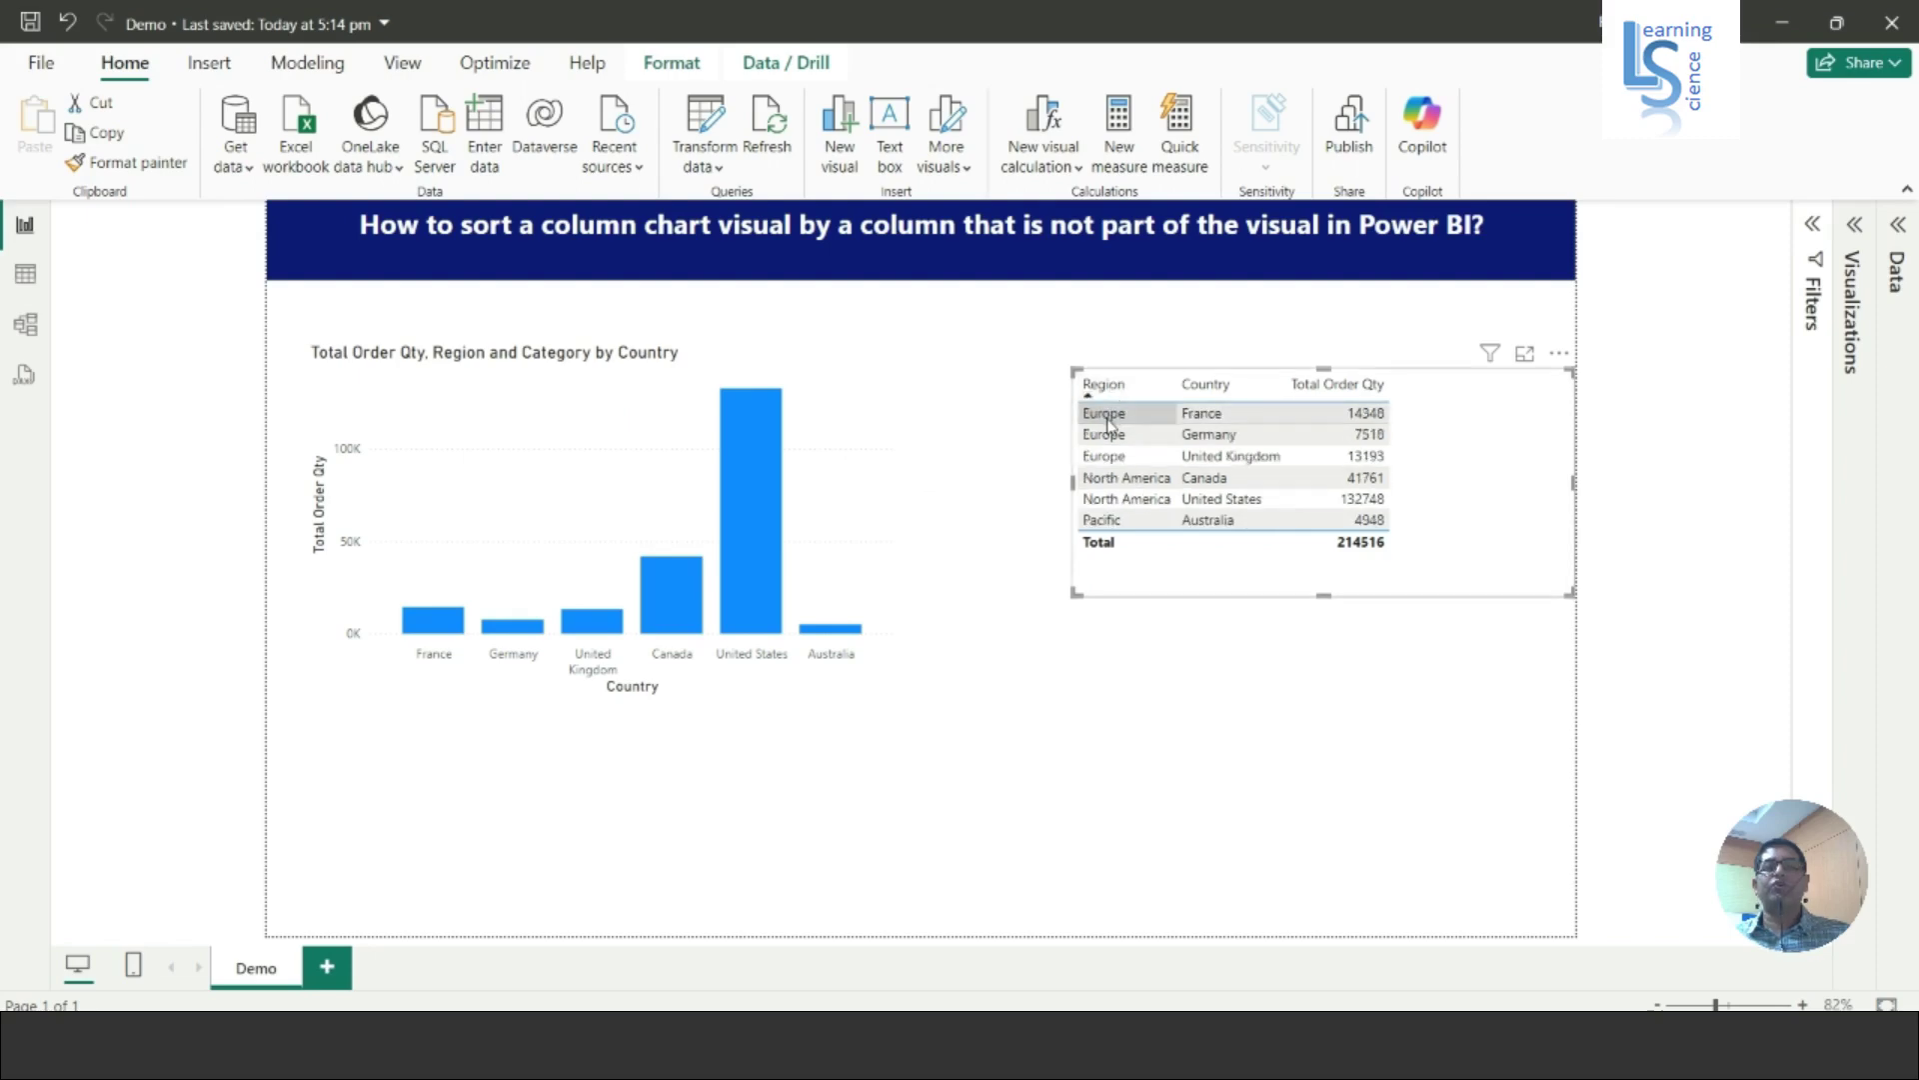